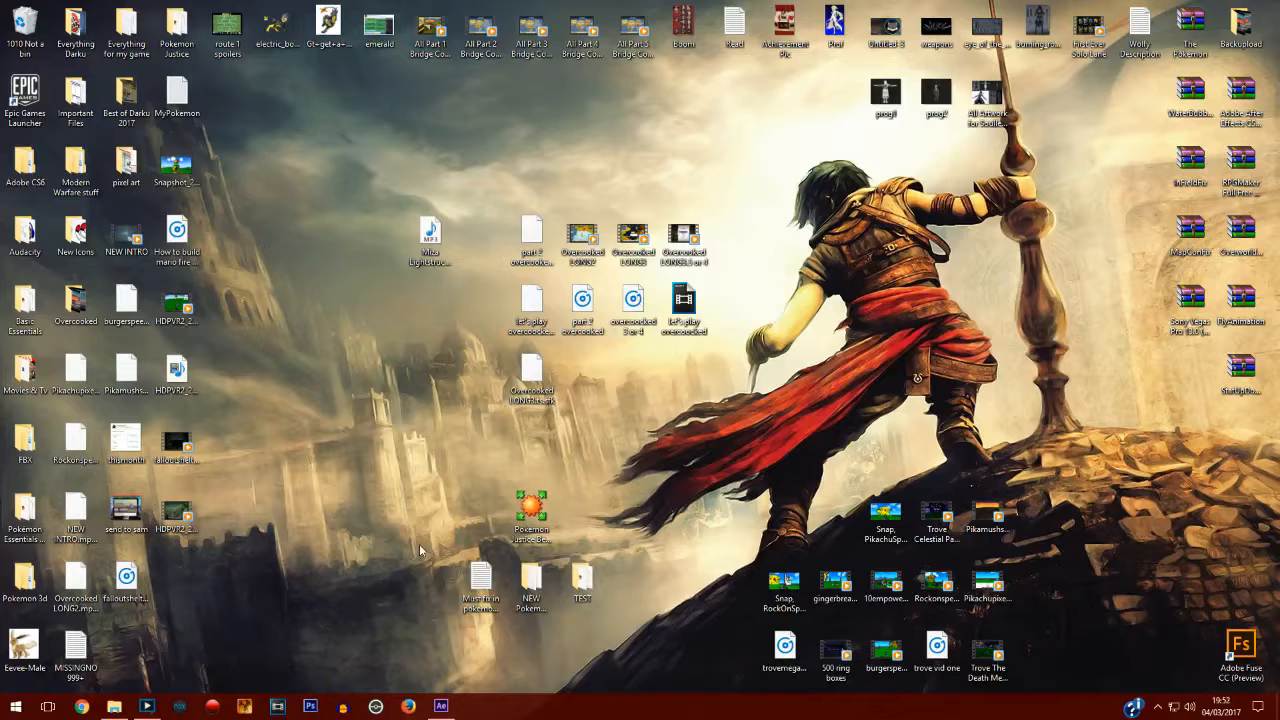
Open After Effects and maximize its window.
click(441, 706)
drag(694, 97, 650, 95)
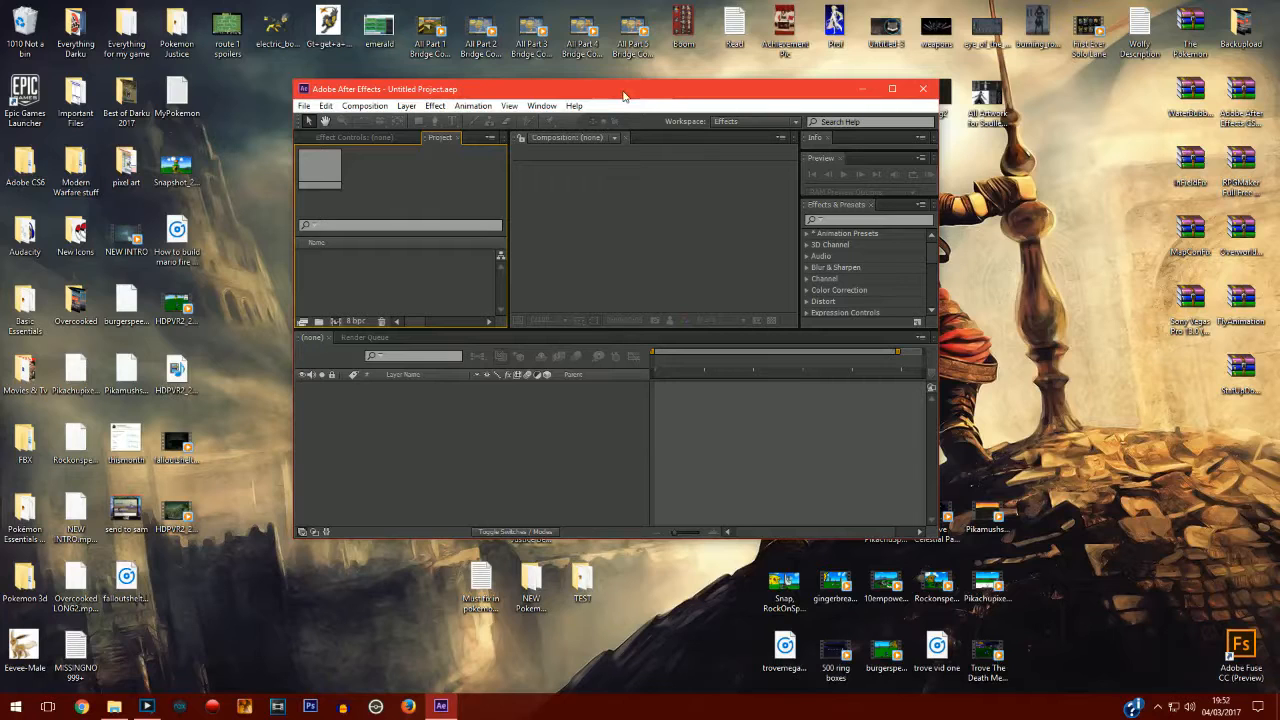
click(897, 88)
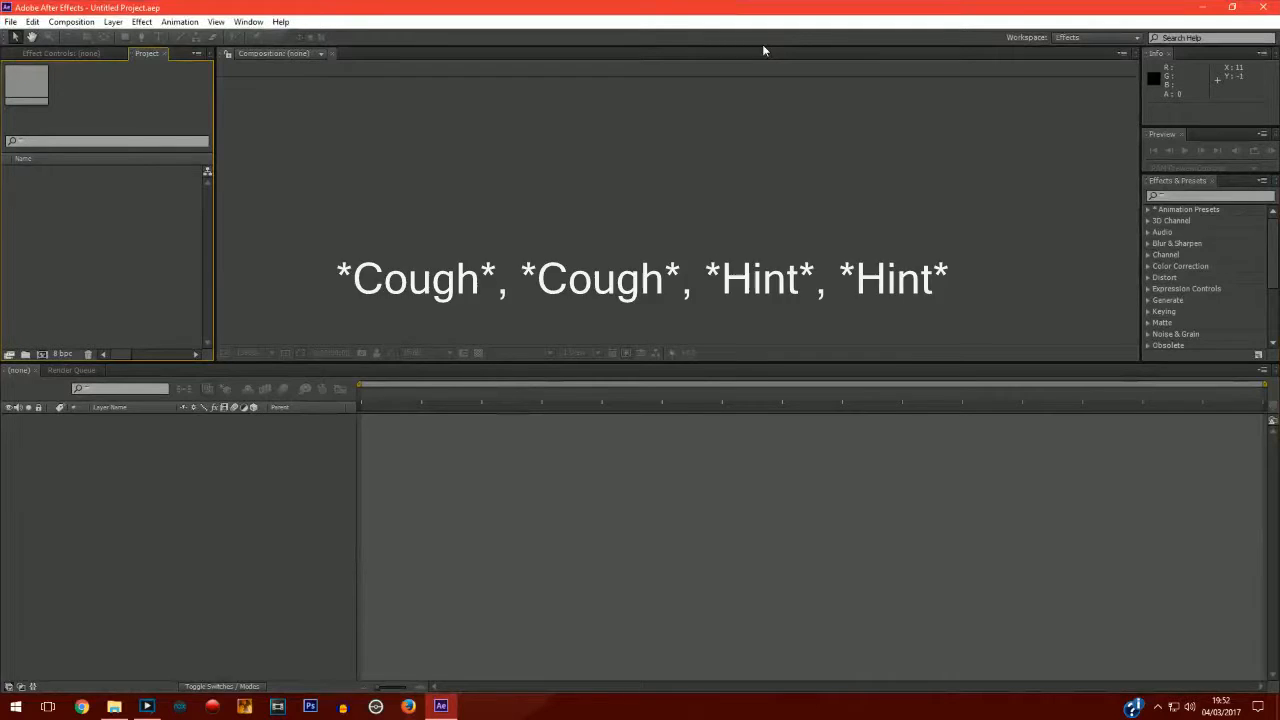
Create a new composition with a duration of 0:40:00:00.
click(11, 22)
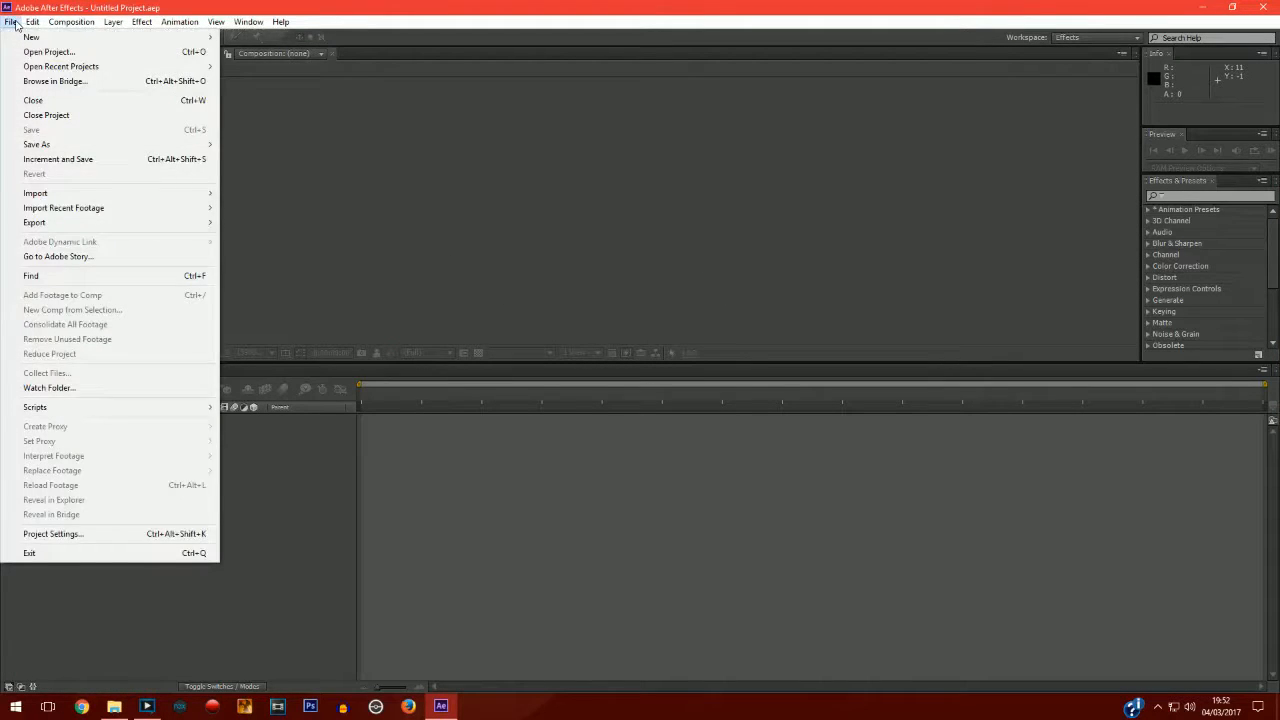
mouse_move(72, 22)
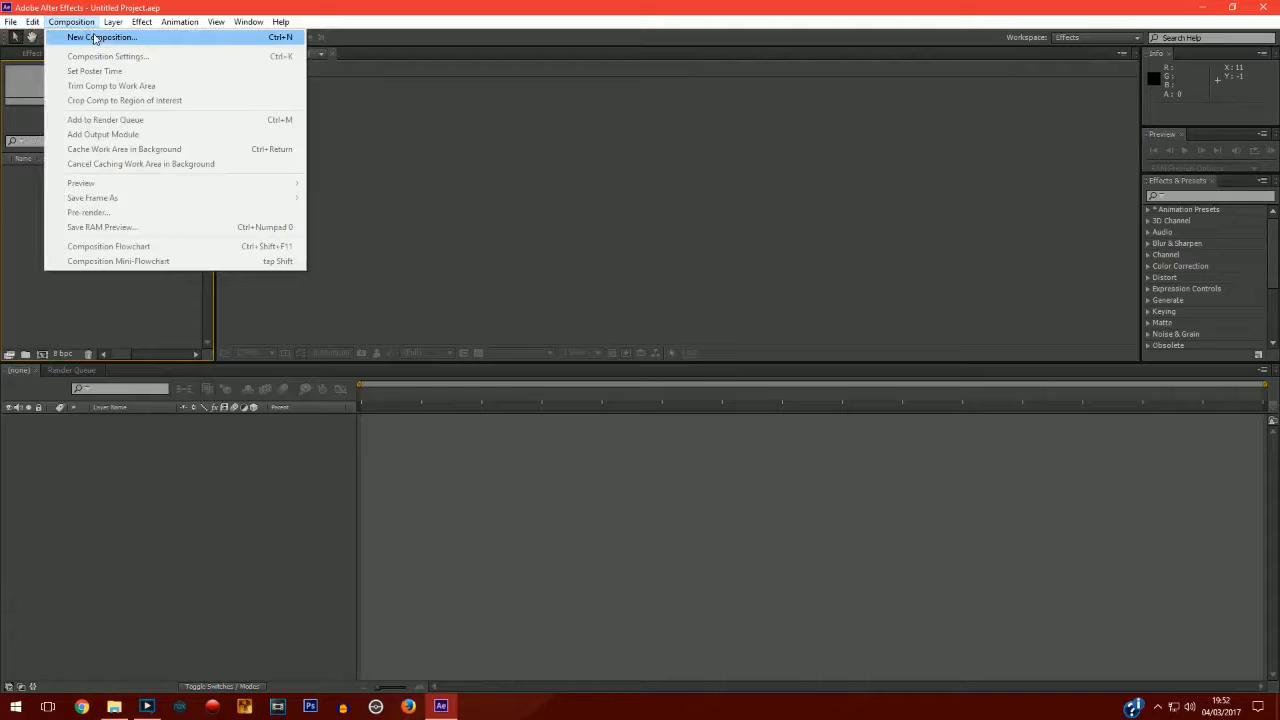
click(95, 38)
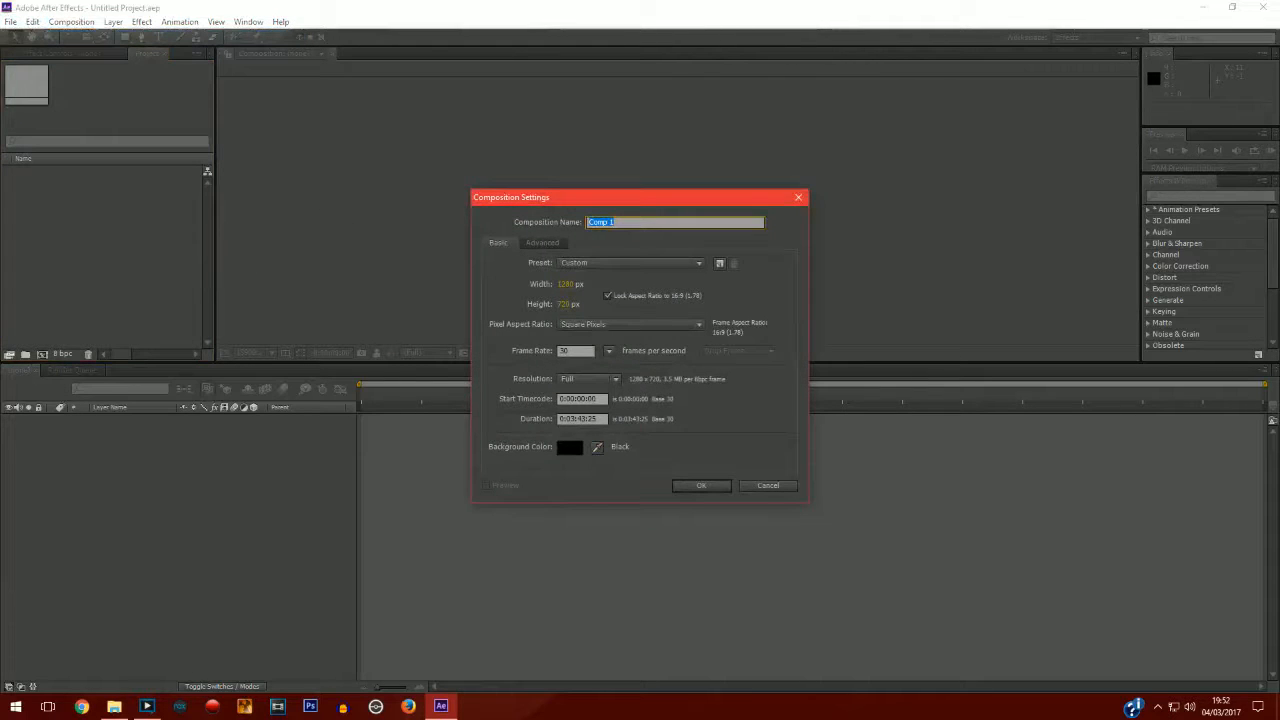
click(597, 420)
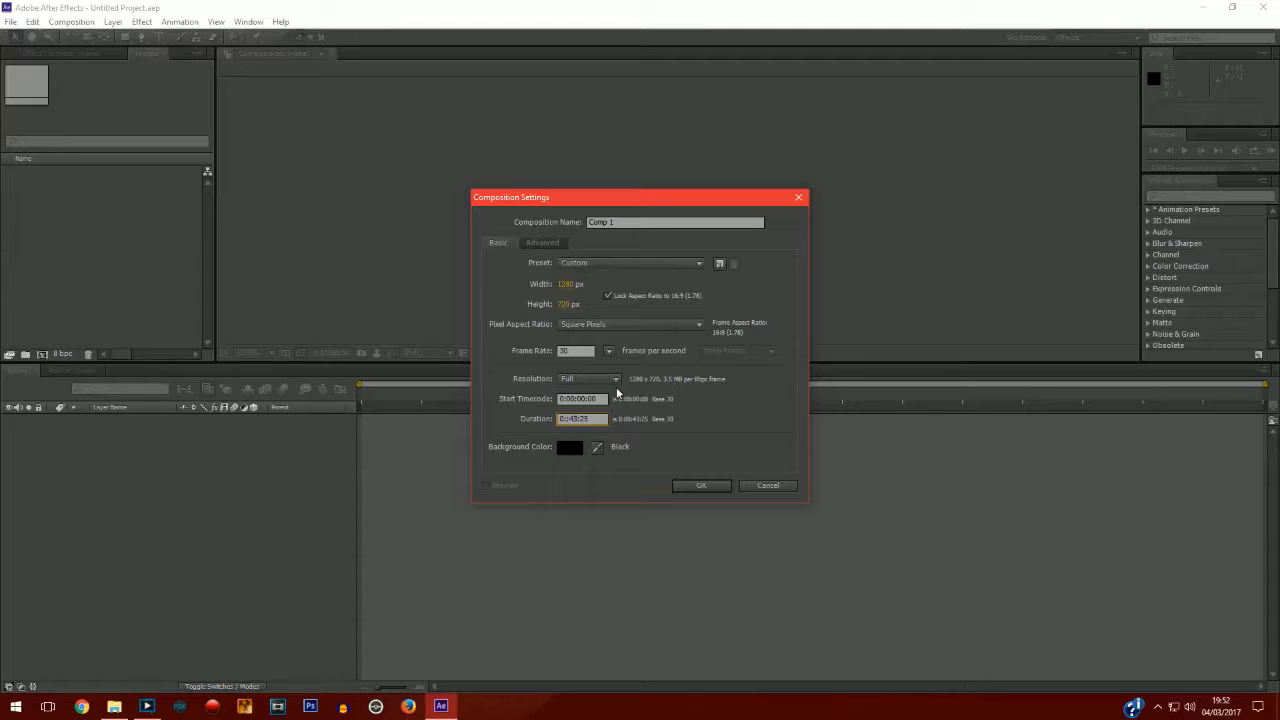
text(40)
key(BackSpace)
key(BackSpace)
text(00)
click(713, 490)
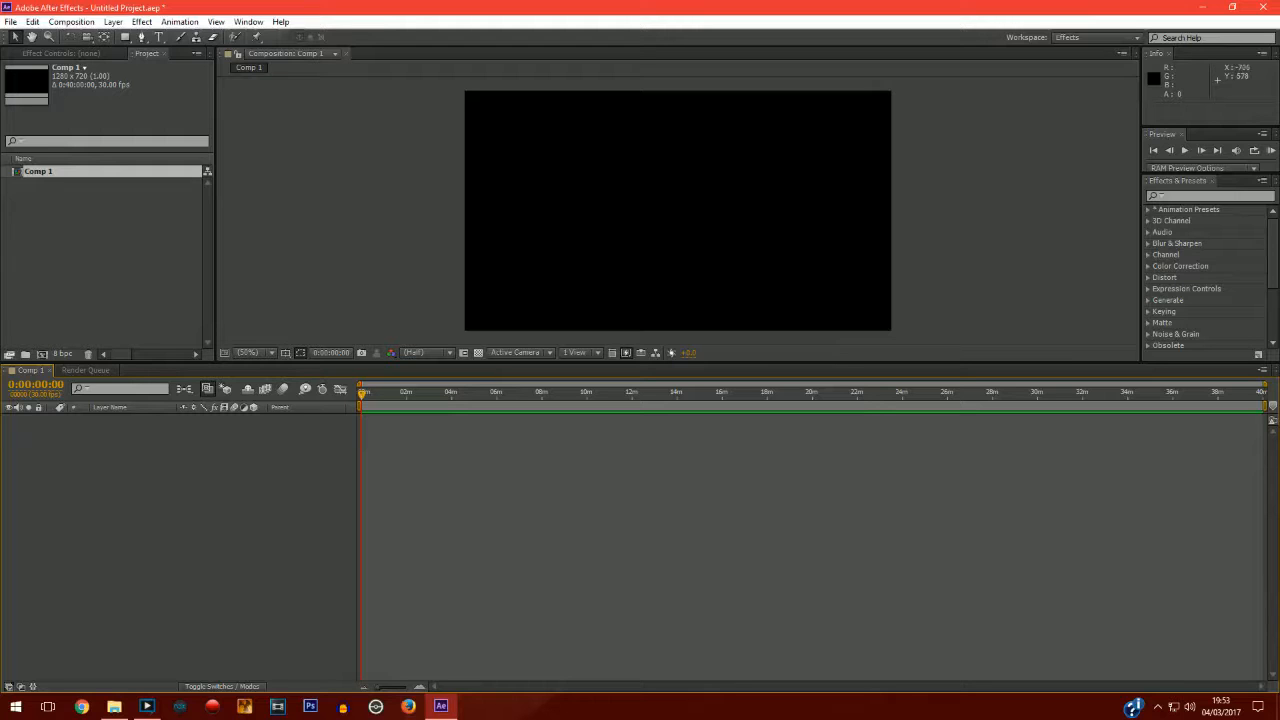
Import the audio_speakers_PNG11162.png image from the Everything Darku > Needed Pics folder.
click(11, 22)
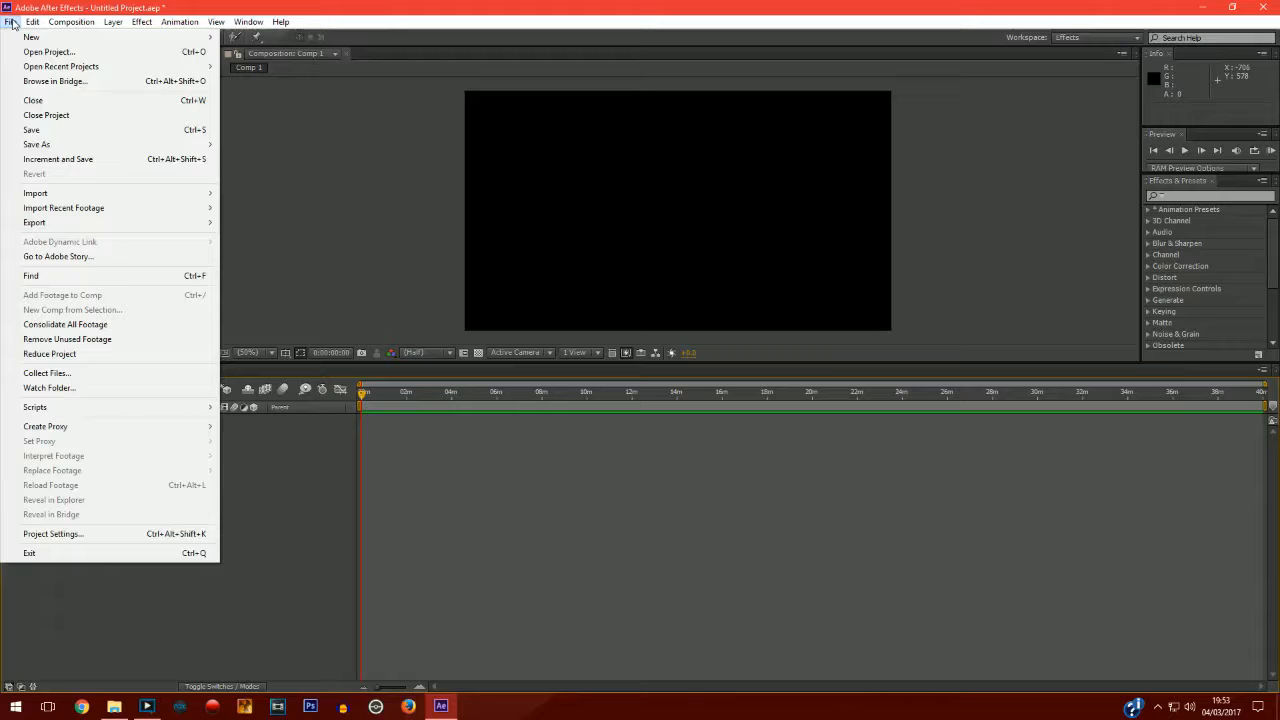
mouse_move(64, 196)
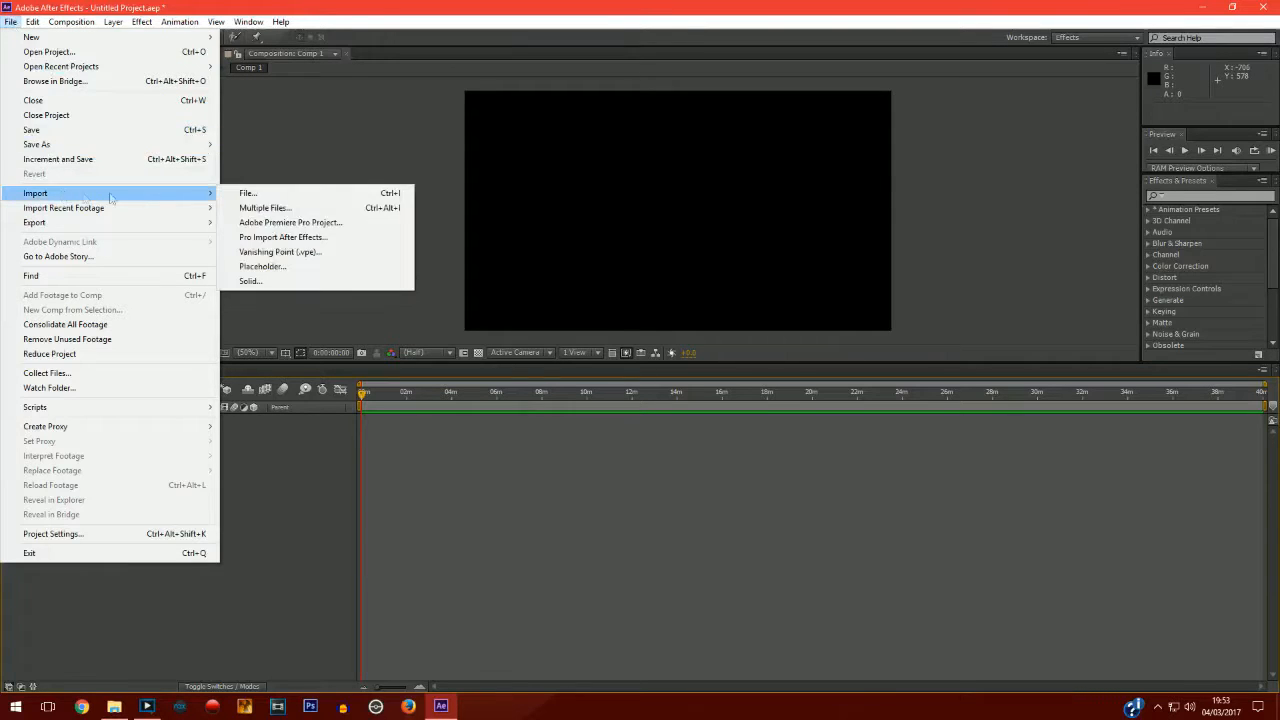
click(250, 193)
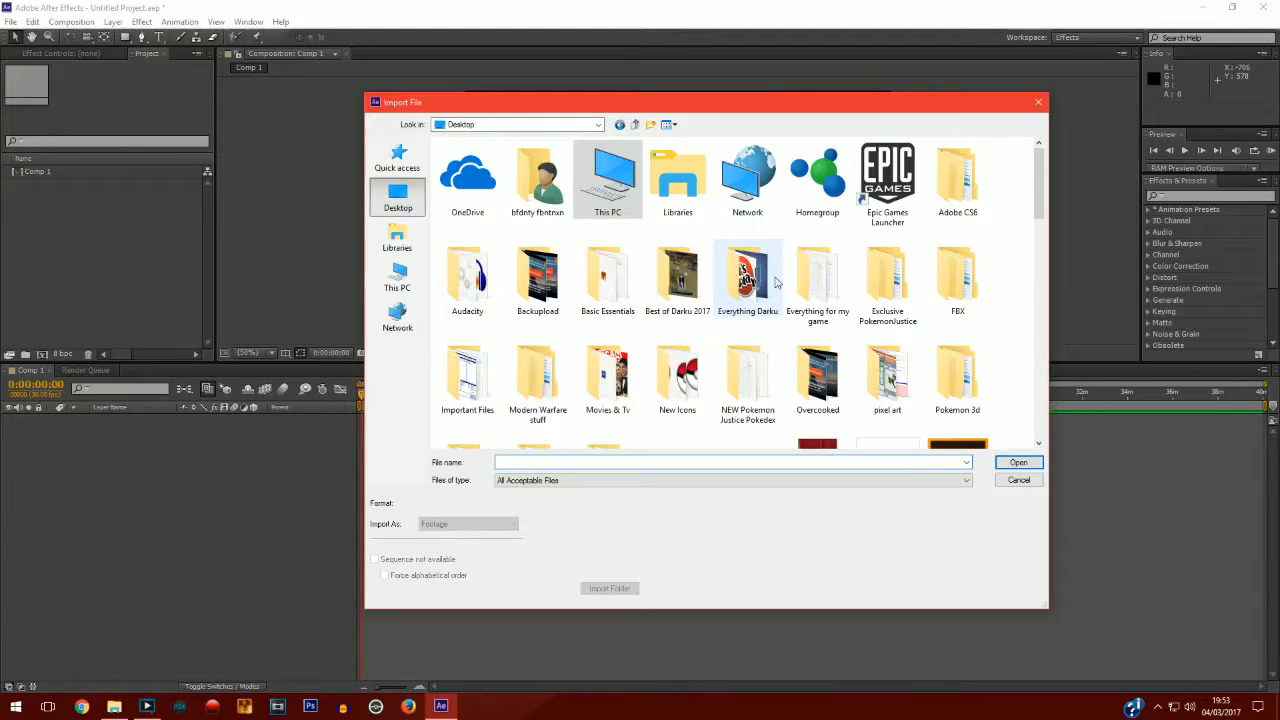
double_click(826, 286)
click(620, 125)
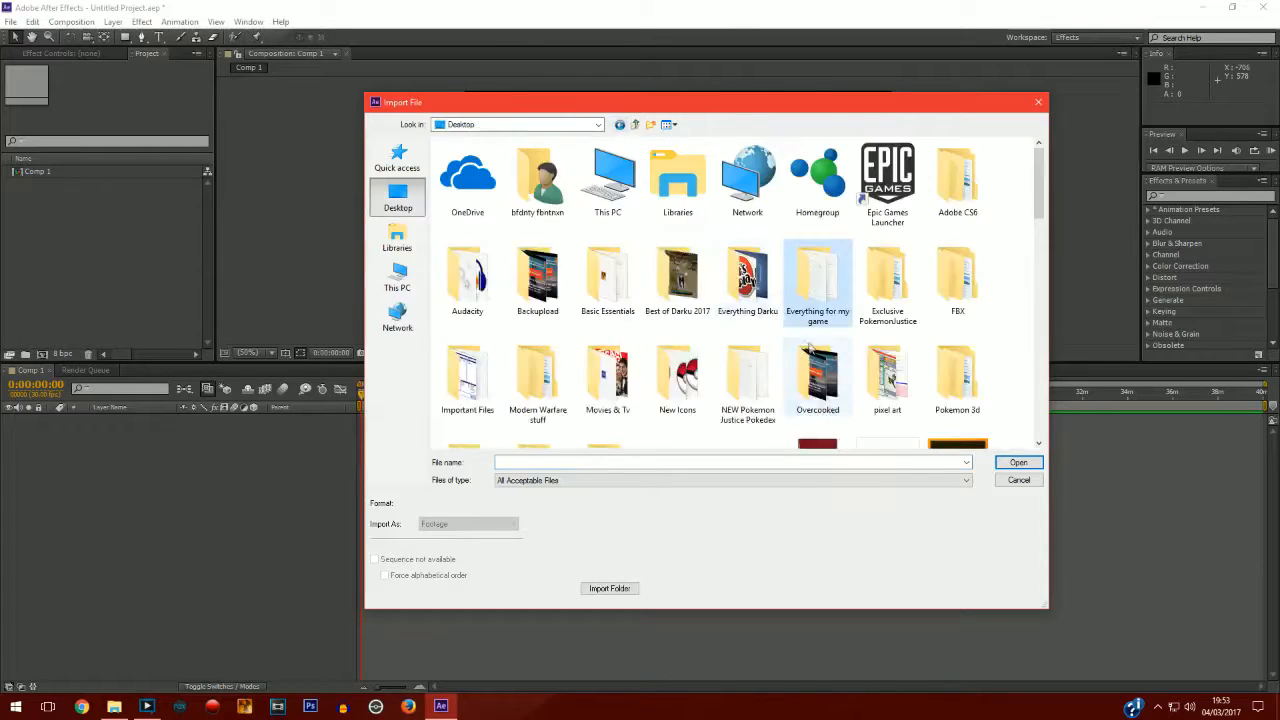
double_click(752, 280)
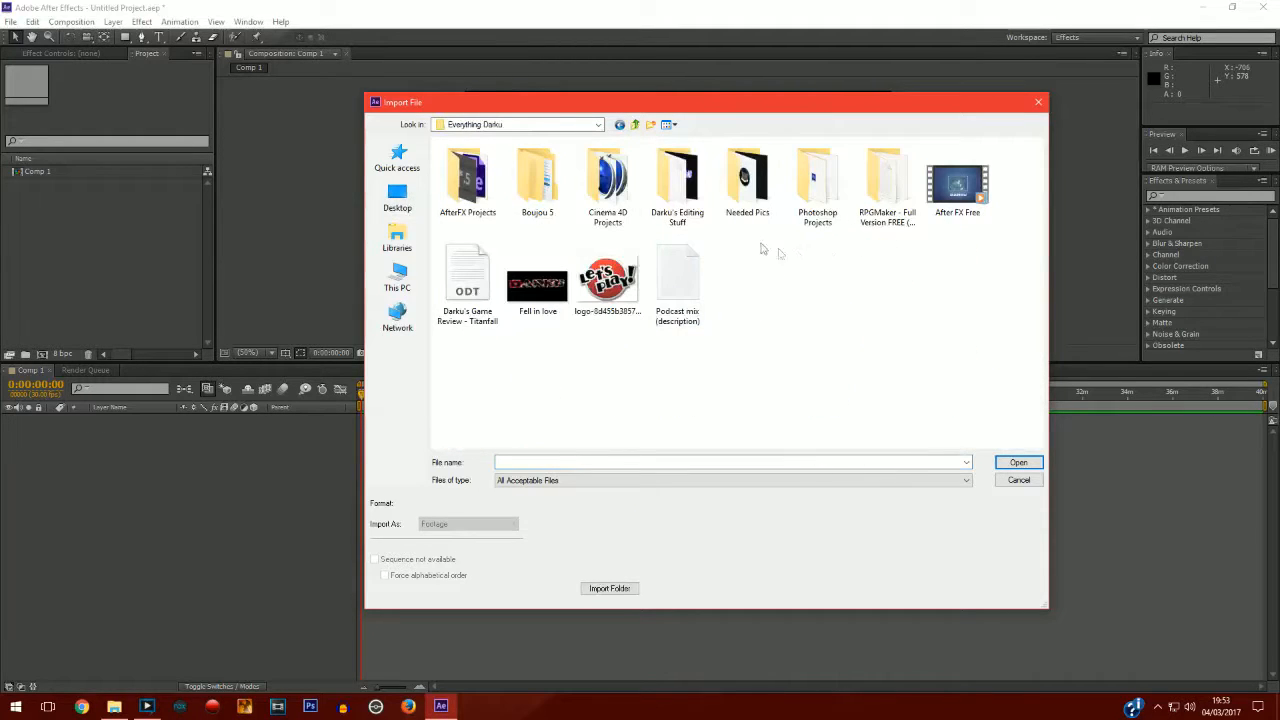
double_click(745, 178)
double_click(537, 183)
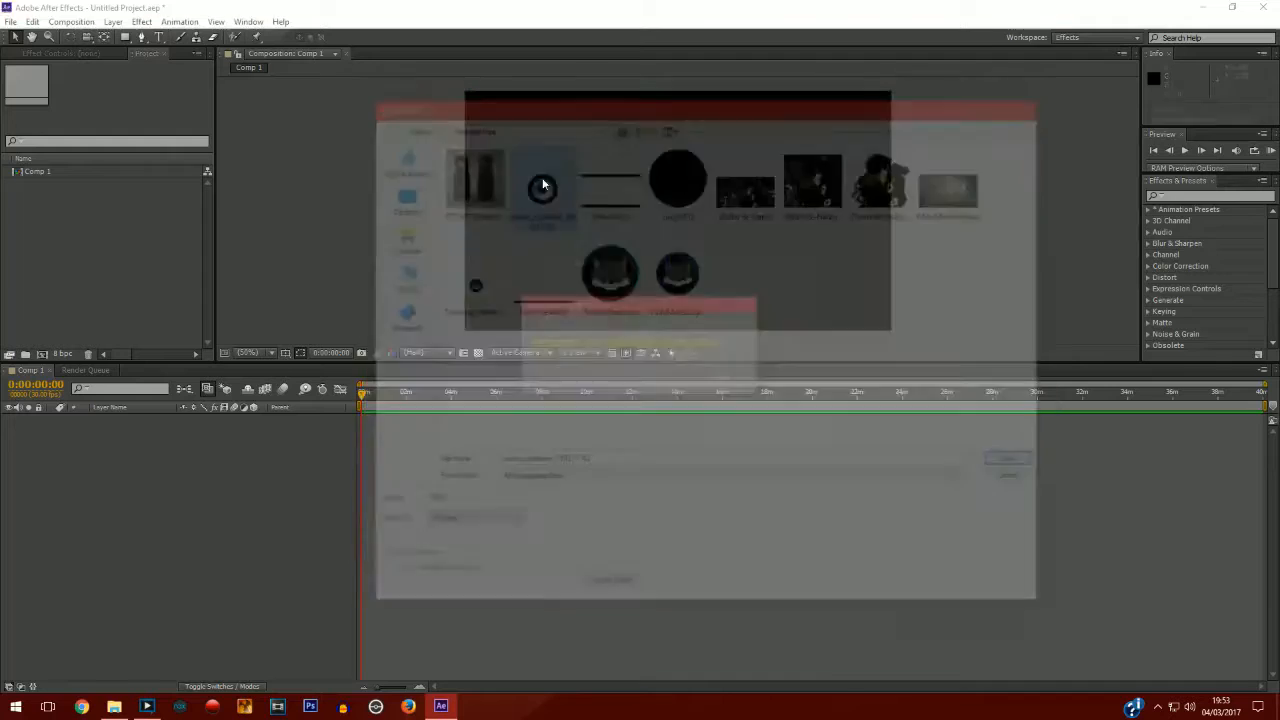
Add the speaker image to the composition and scale it down to about 27%.
drag(83, 178, 124, 454)
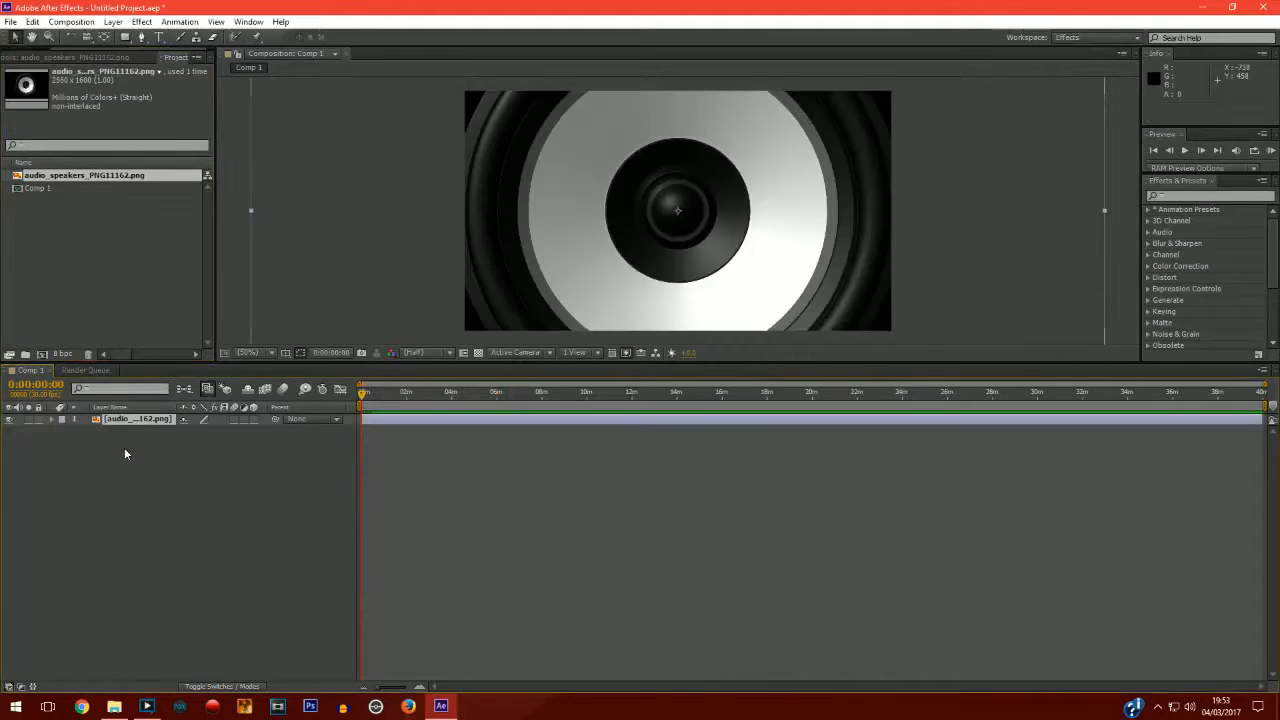
scroll(328, 148, down, 2)
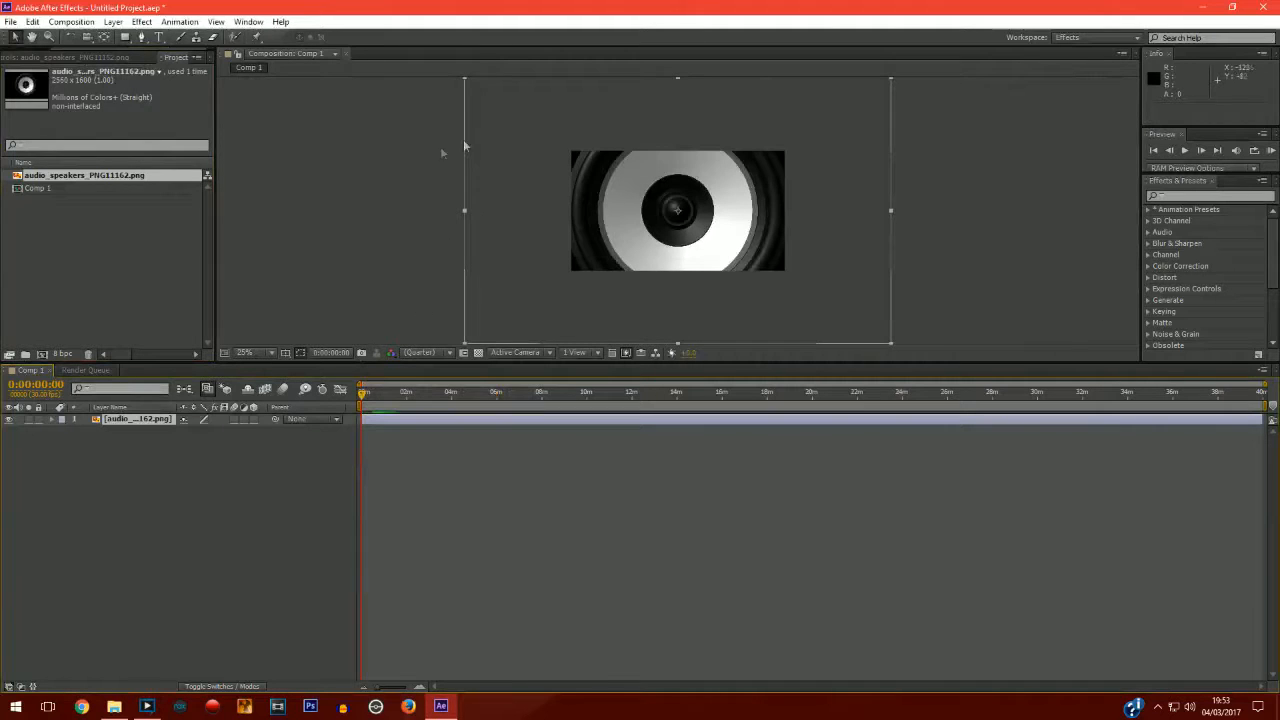
scroll(468, 96, down, 1)
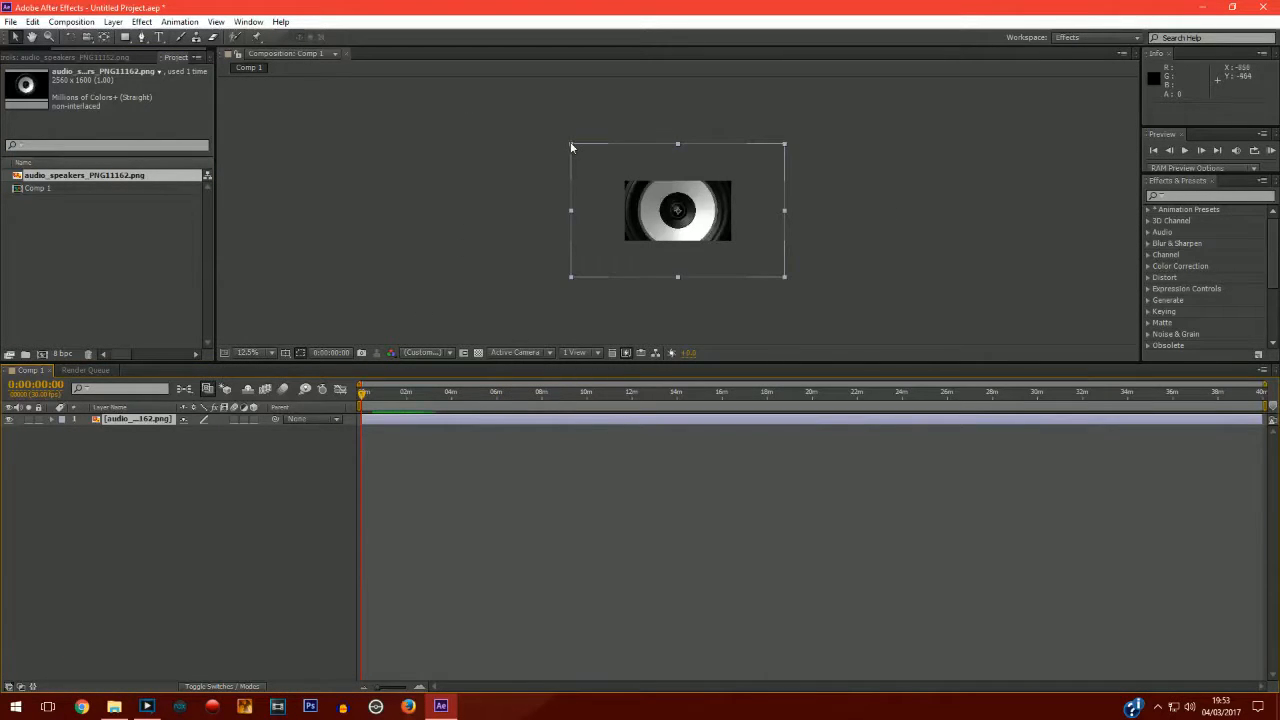
drag(572, 144, 651, 195)
scroll(771, 210, up, 2)
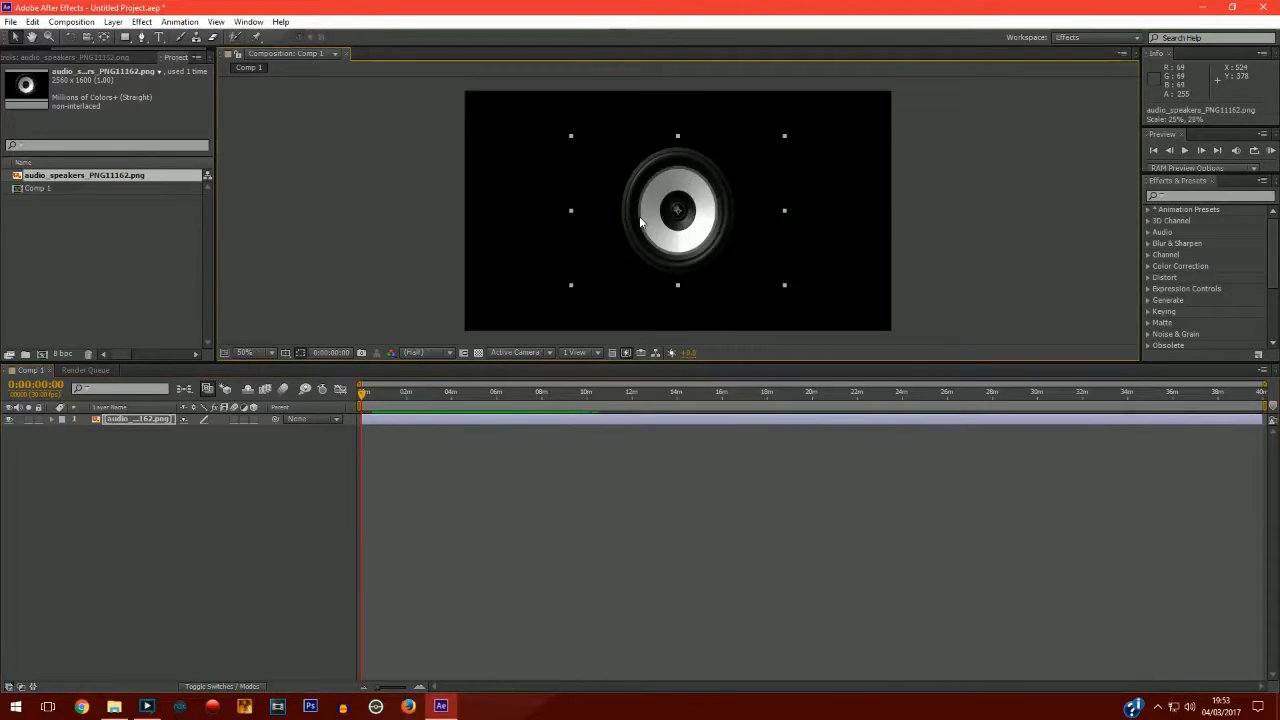
drag(786, 134, 792, 142)
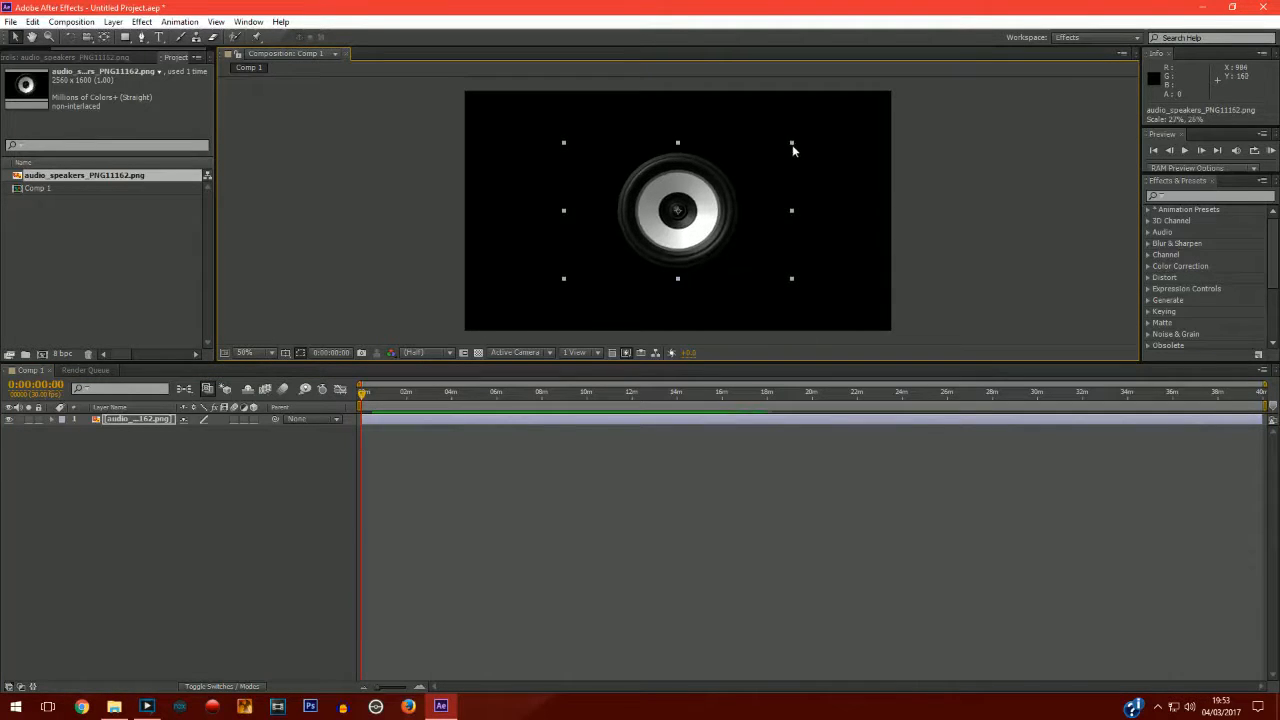
Import the Miza Lightstruck - Switch [House].mp3 file from the Desktop and add it to the composition.
click(183, 440)
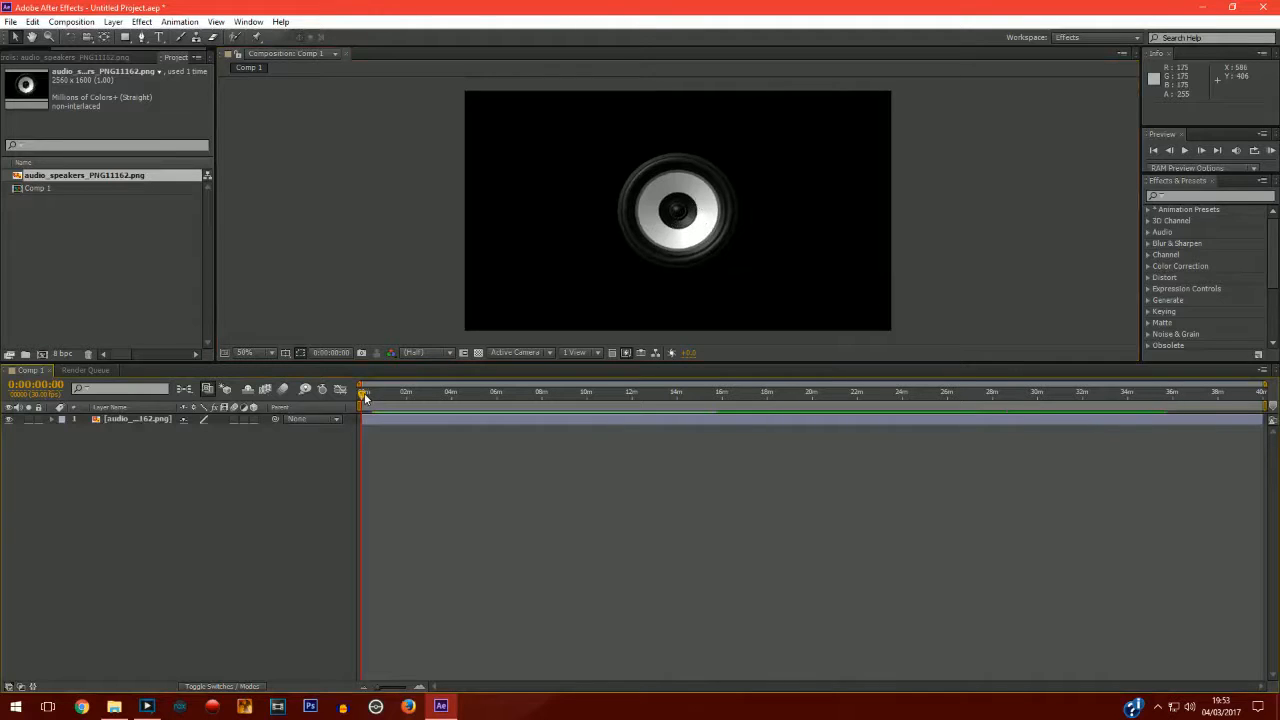
mouse_move(375, 398)
mouse_down()
mouse_move(509, 395)
mouse_move(363, 395)
mouse_up()
click(10, 22)
mouse_move(80, 193)
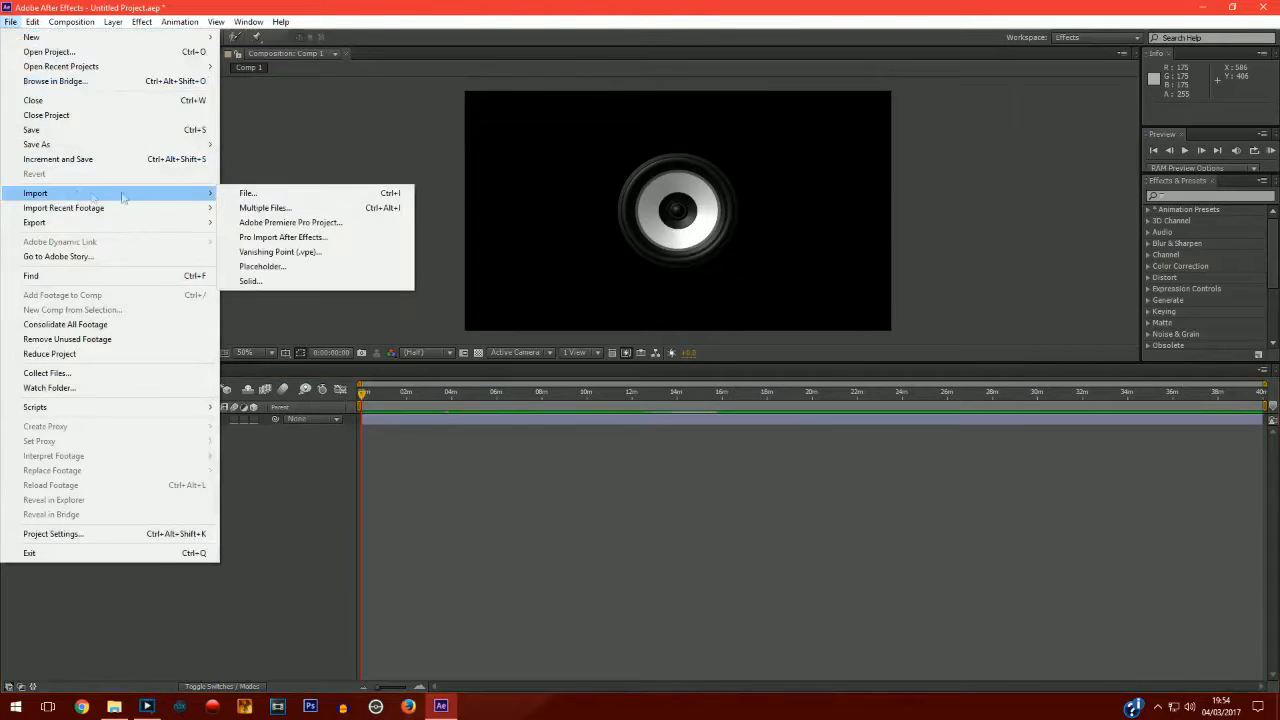
click(262, 194)
click(397, 200)
scroll(660, 290, down, 10)
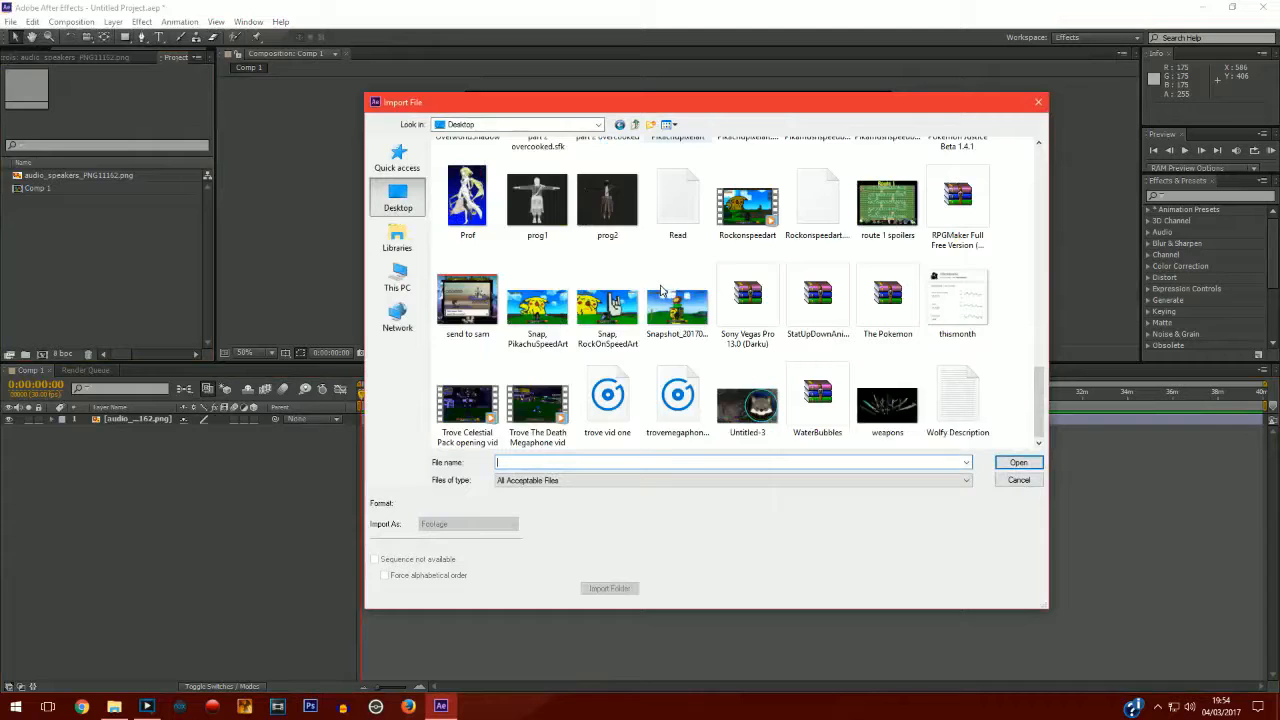
scroll(660, 290, up, 10)
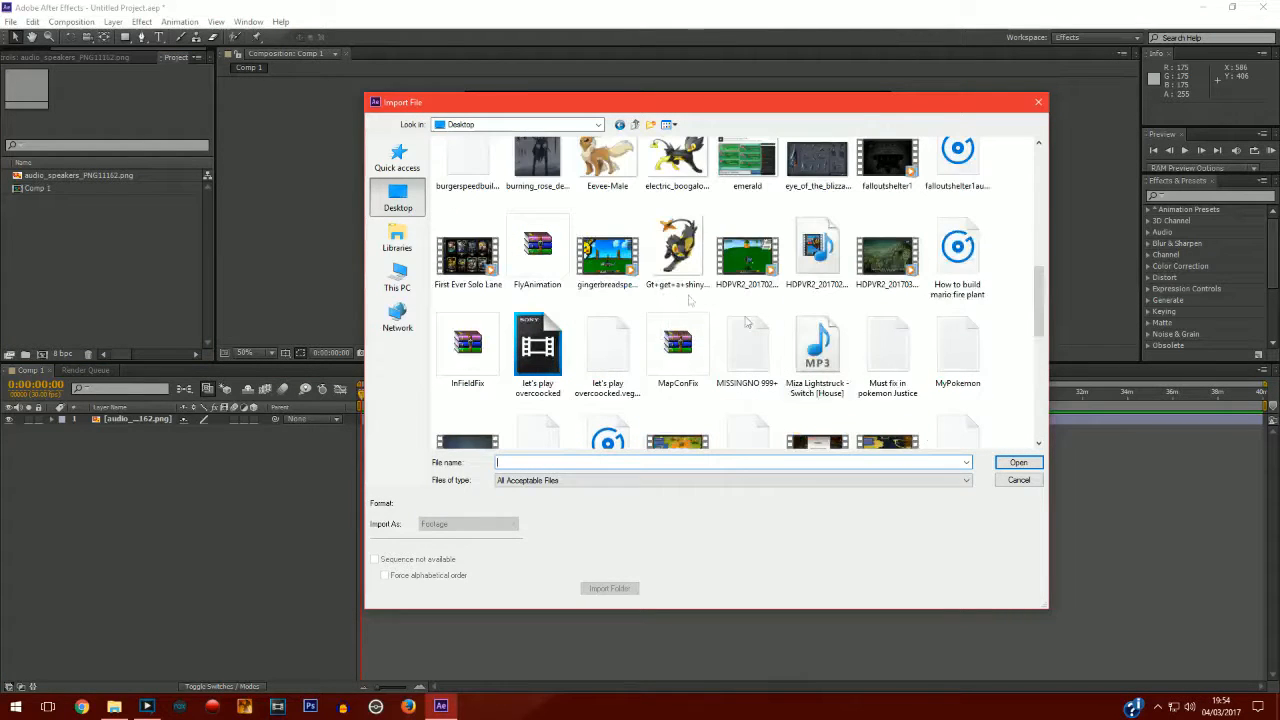
double_click(818, 345)
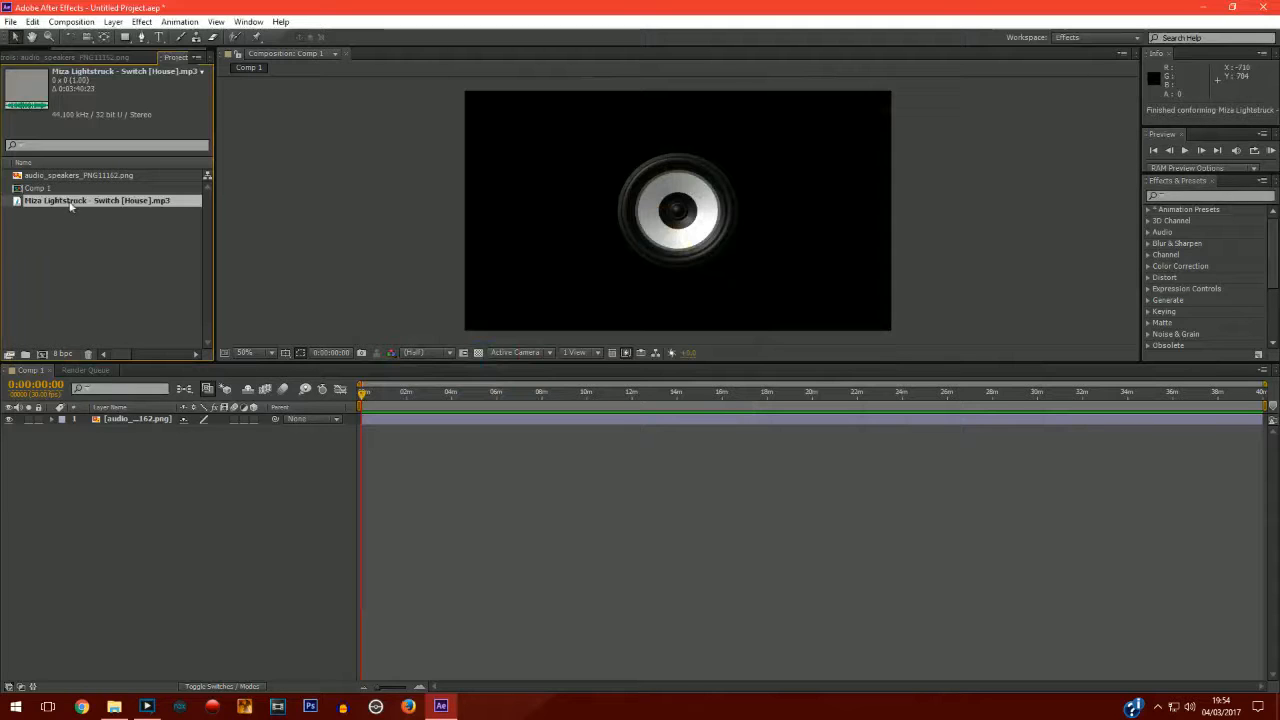
drag(86, 205, 89, 448)
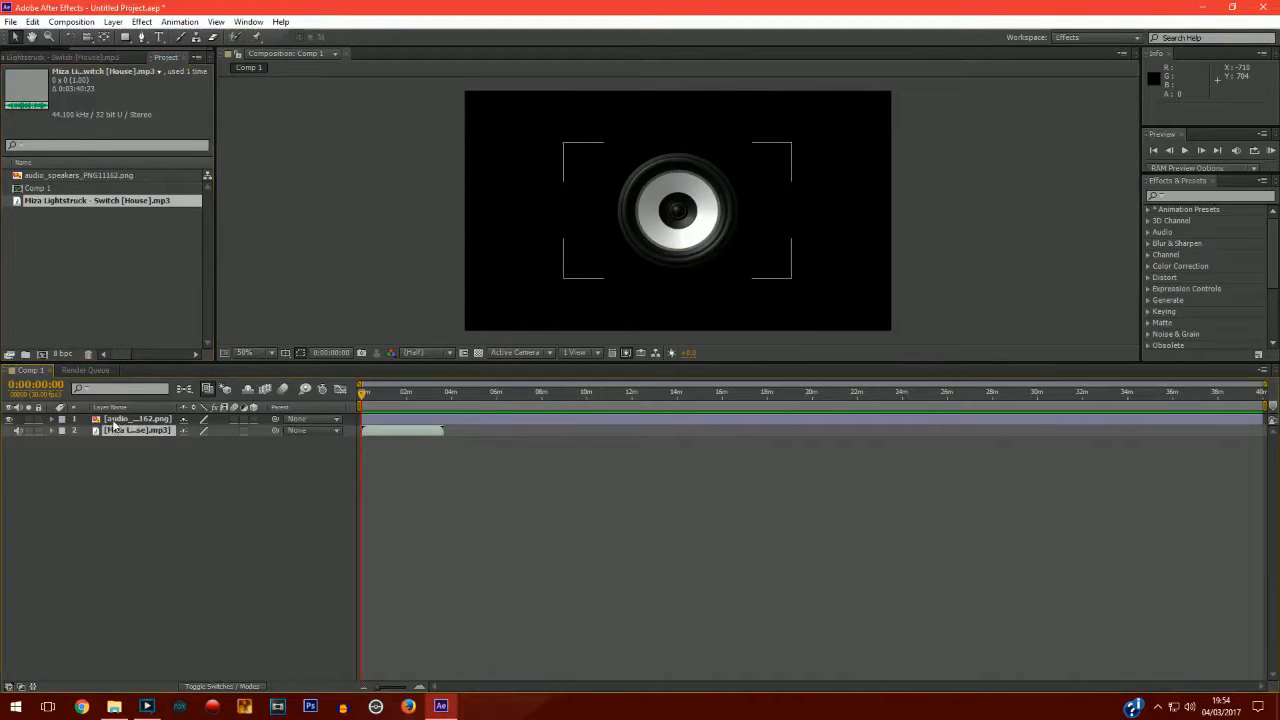
Convert the audio to keyframes with the Keyframe Assistant.
click(177, 22)
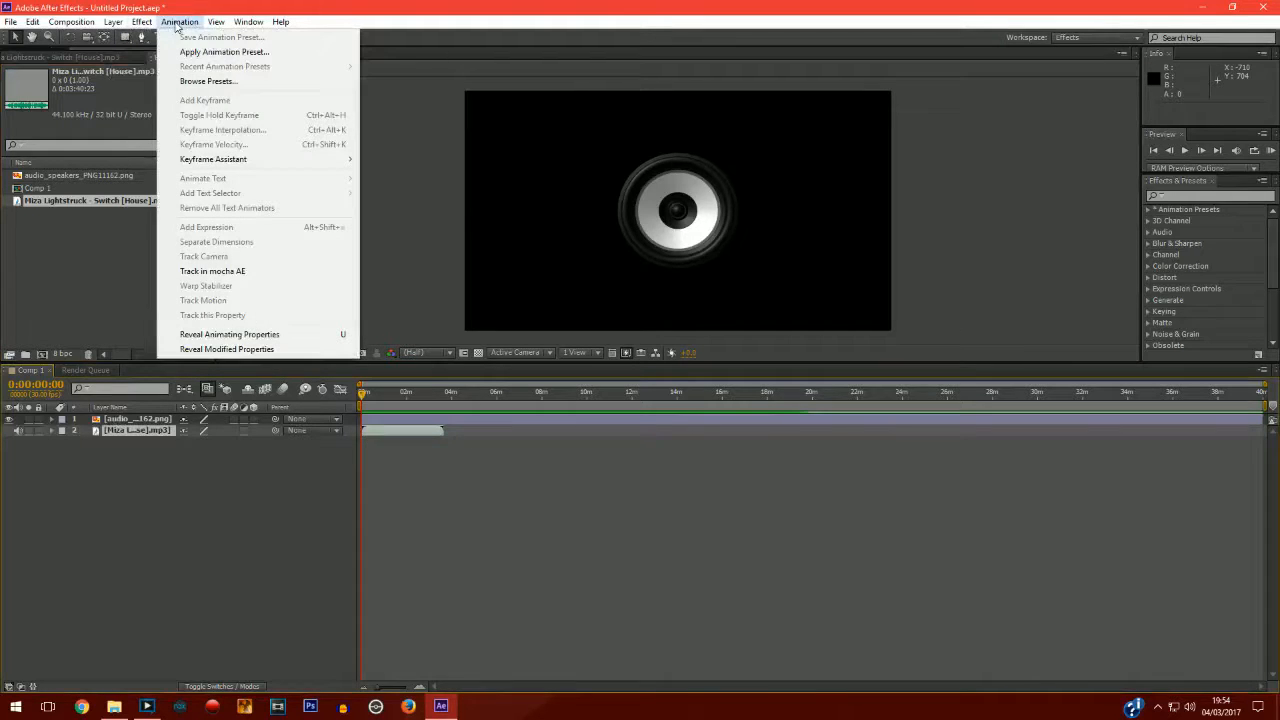
mouse_move(263, 162)
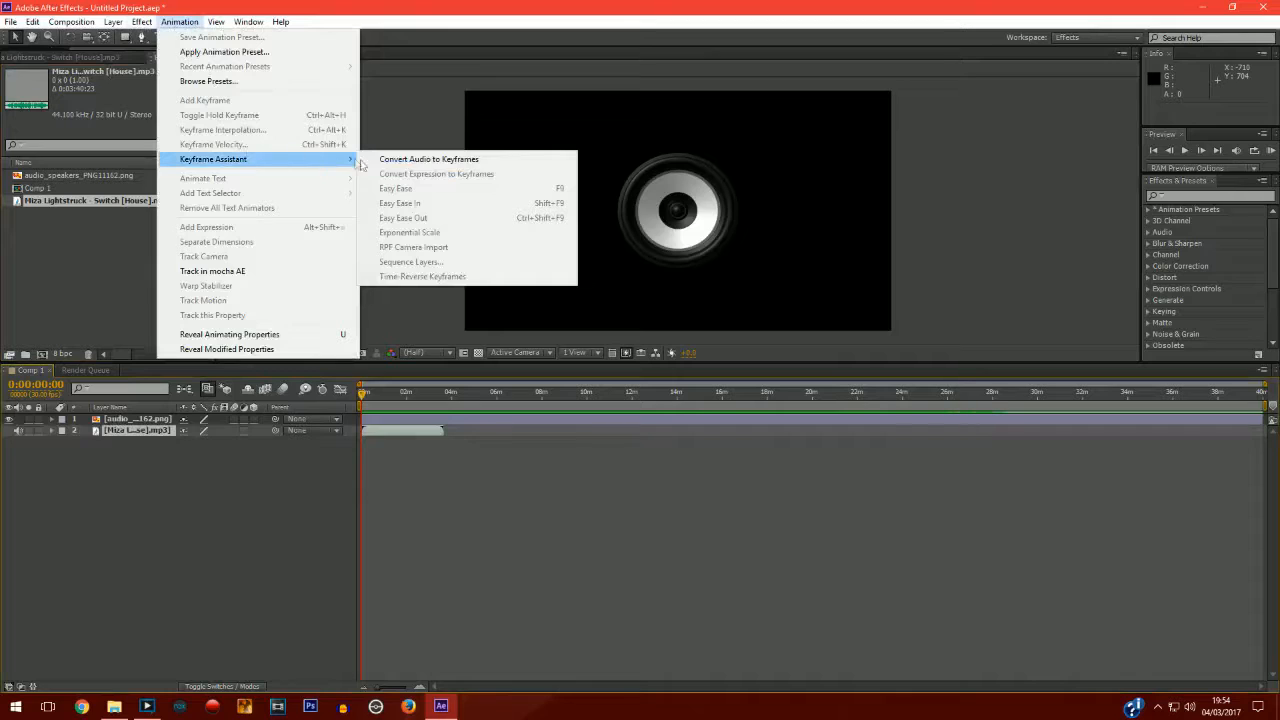
click(422, 160)
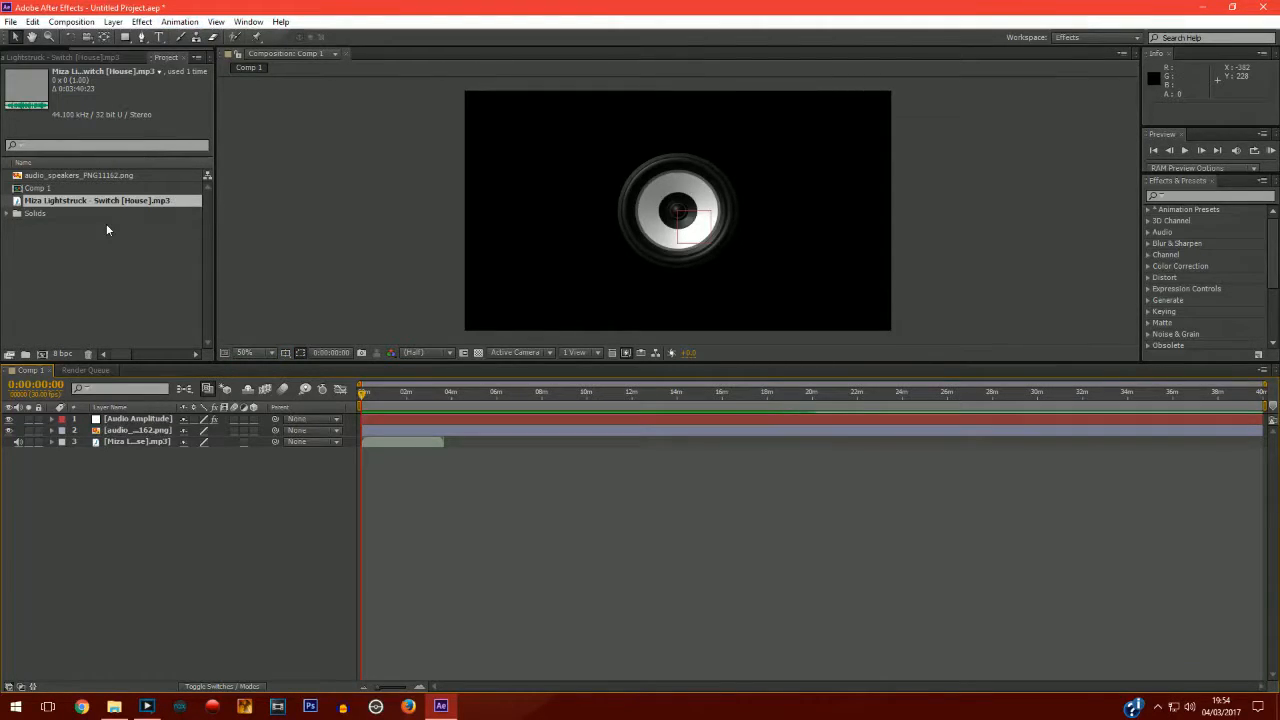
Expand the Audio Amplitude layer's effects and delete the Left Channel and Right Channel effects.
click(156, 419)
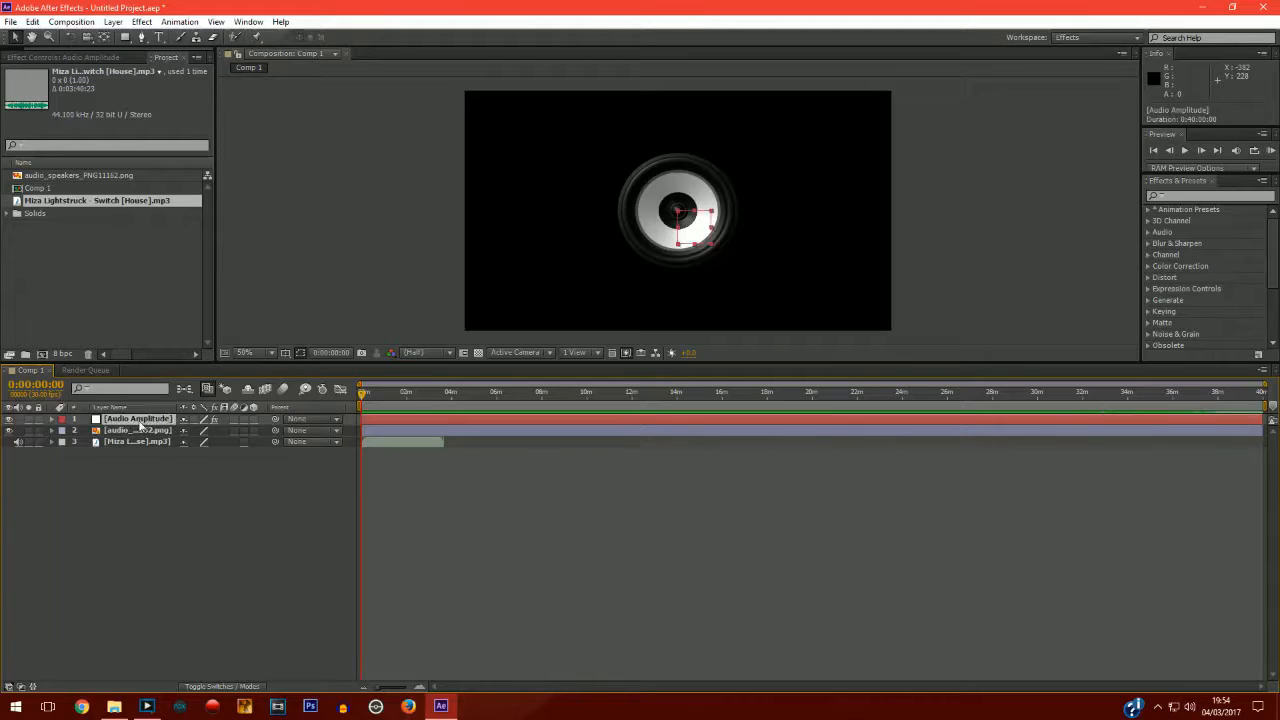
click(52, 419)
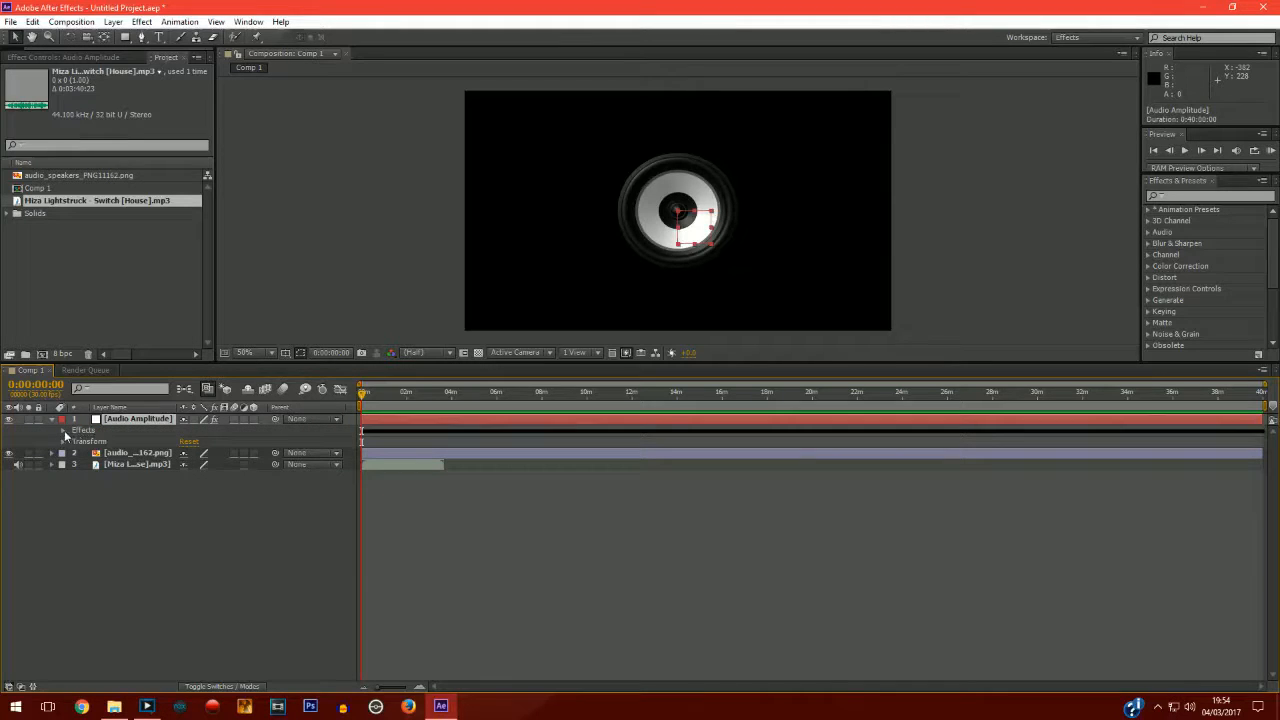
click(64, 431)
click(114, 446)
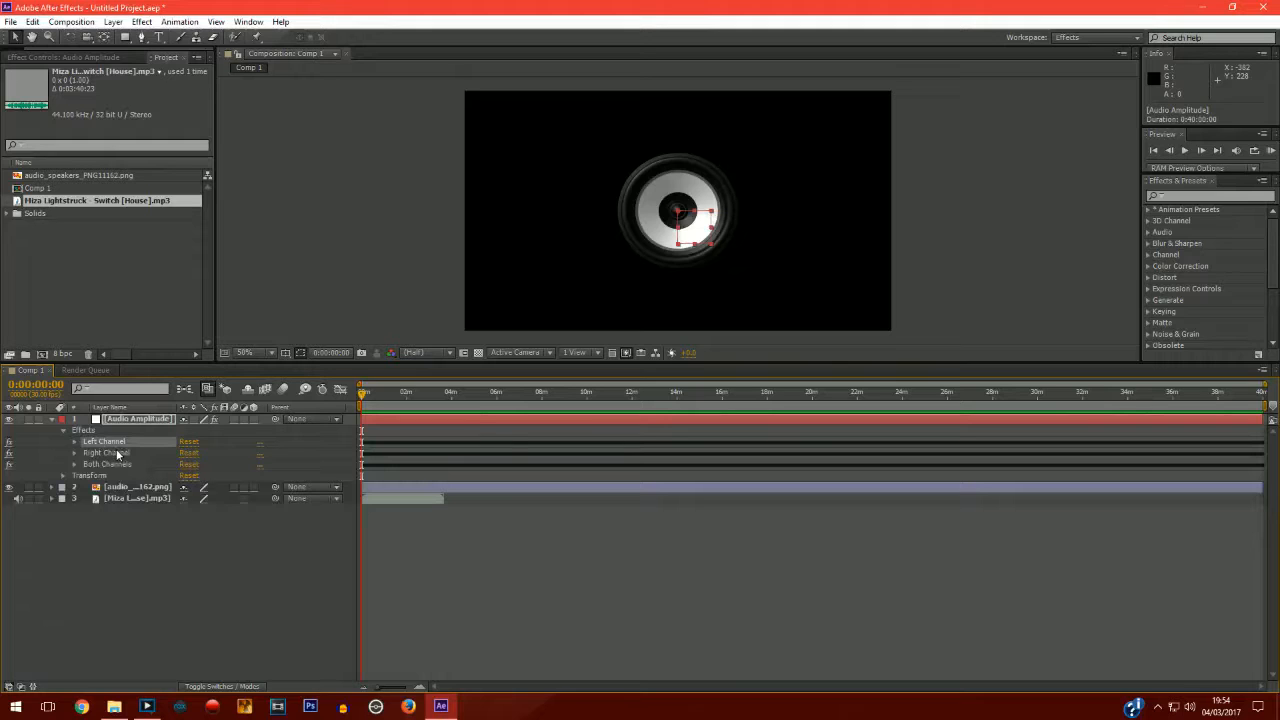
shift+click(117, 453)
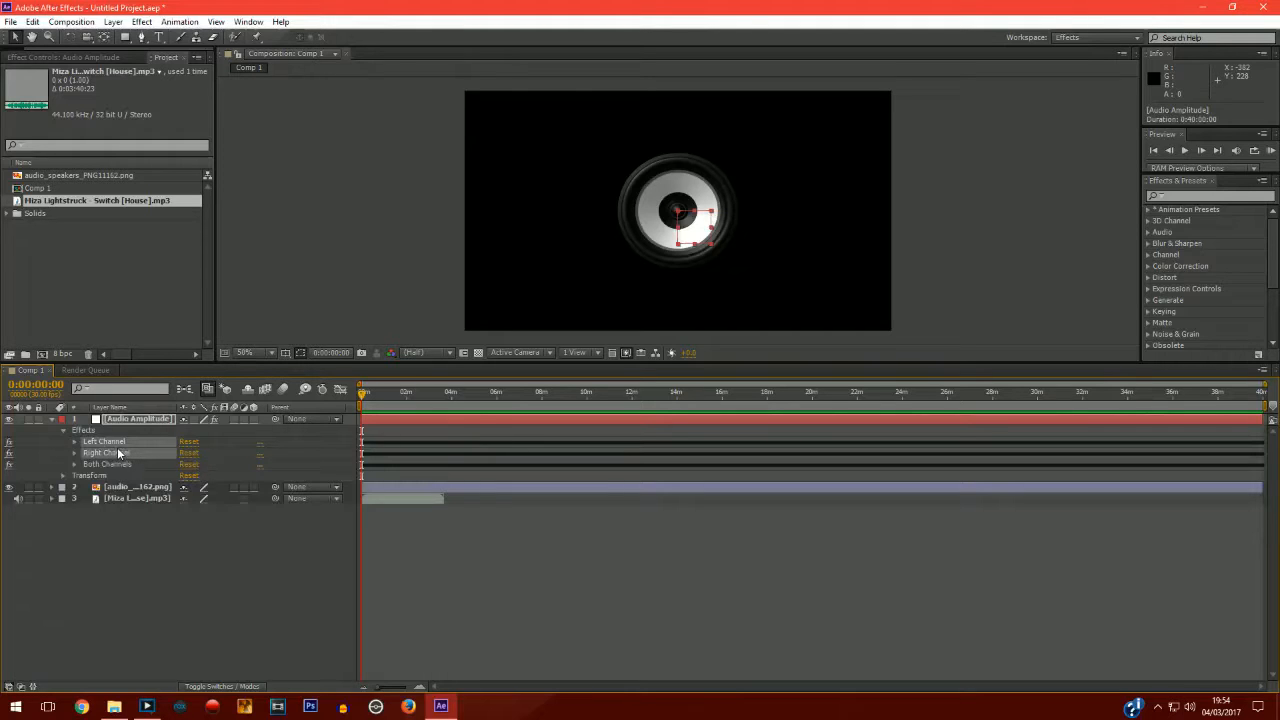
key(Delete)
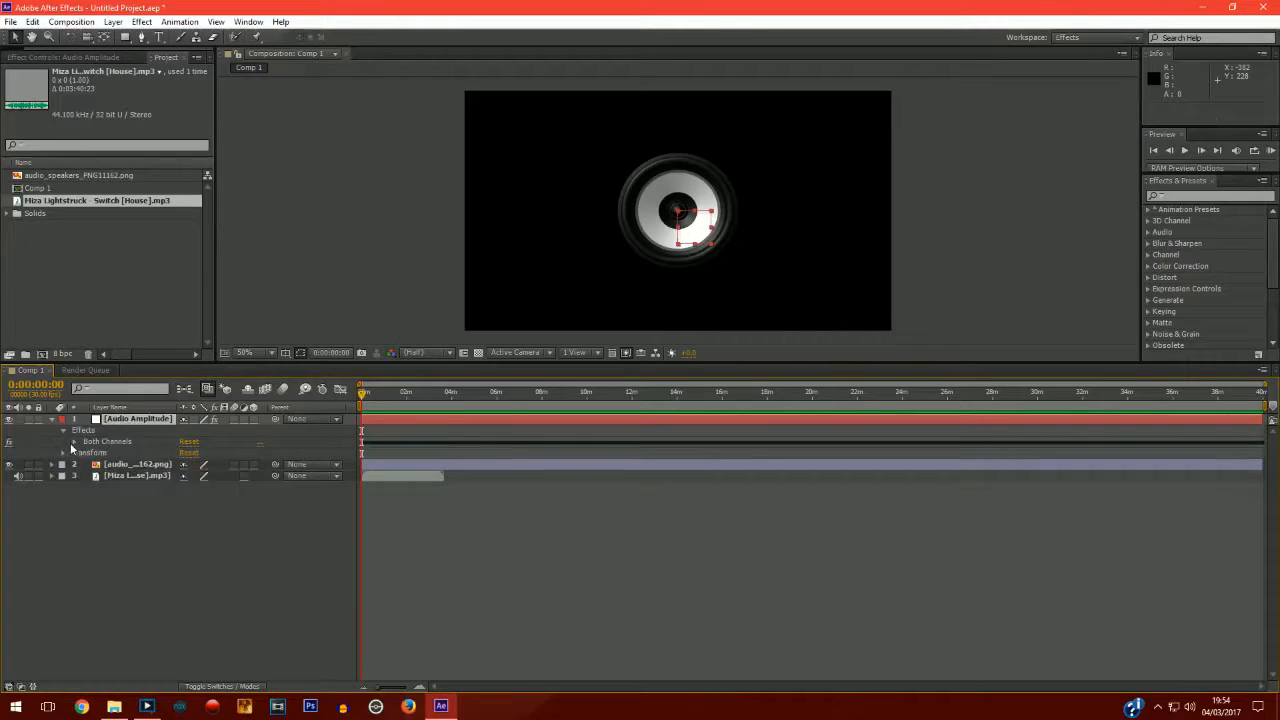
Expand the Both Channels effect to reveal its Slider property.
click(72, 443)
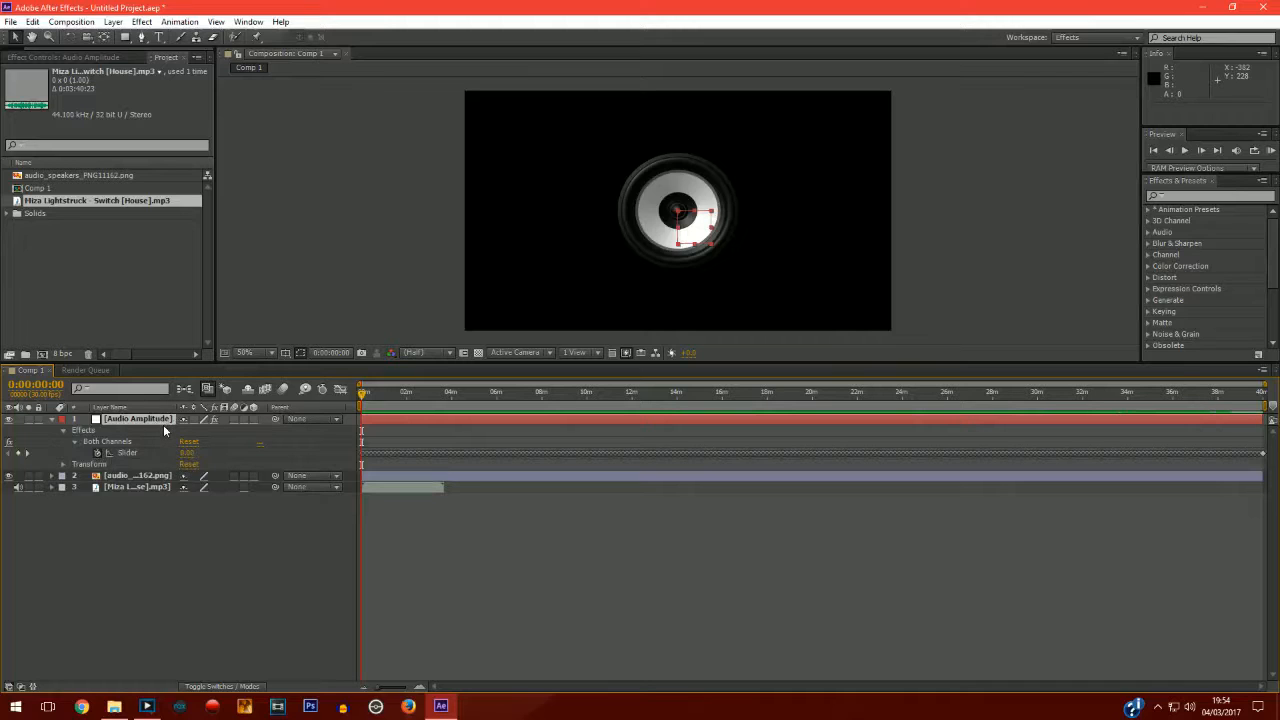
click(179, 477)
click(151, 518)
click(119, 526)
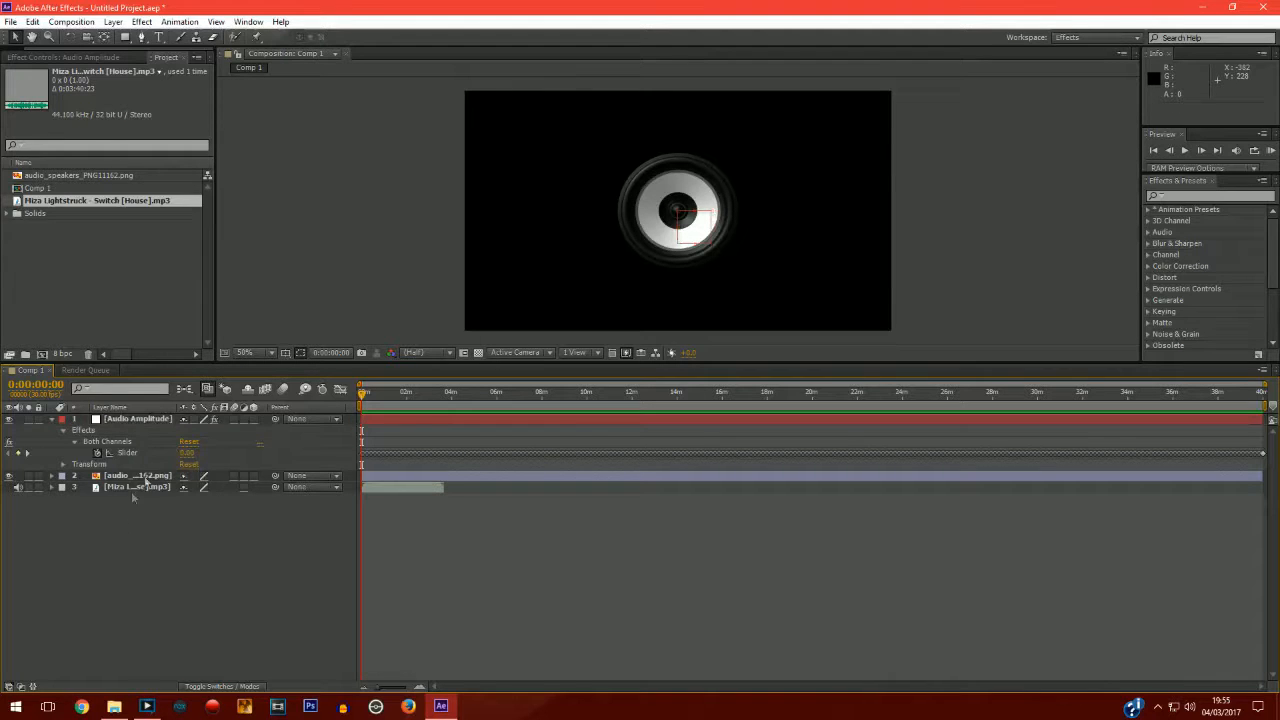
Search the effects for magnify and apply the Magnify effect to the speaker image layer.
click(148, 477)
click(146, 474)
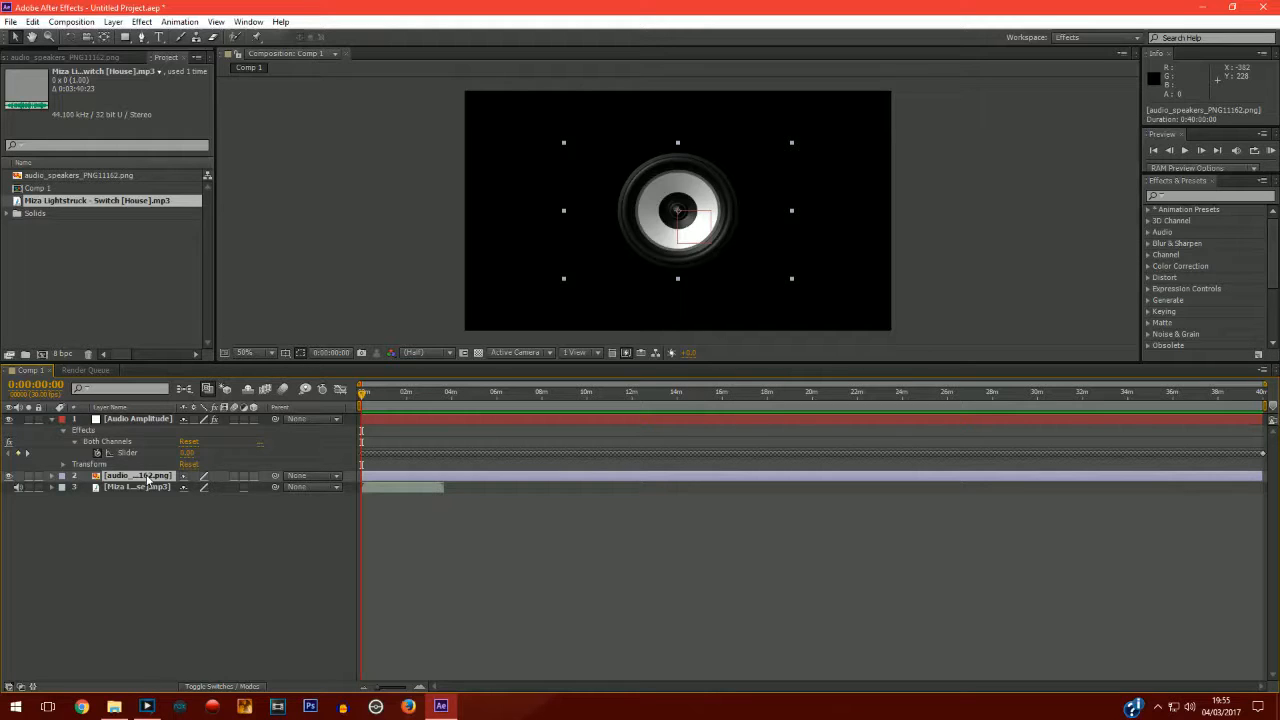
click(51, 476)
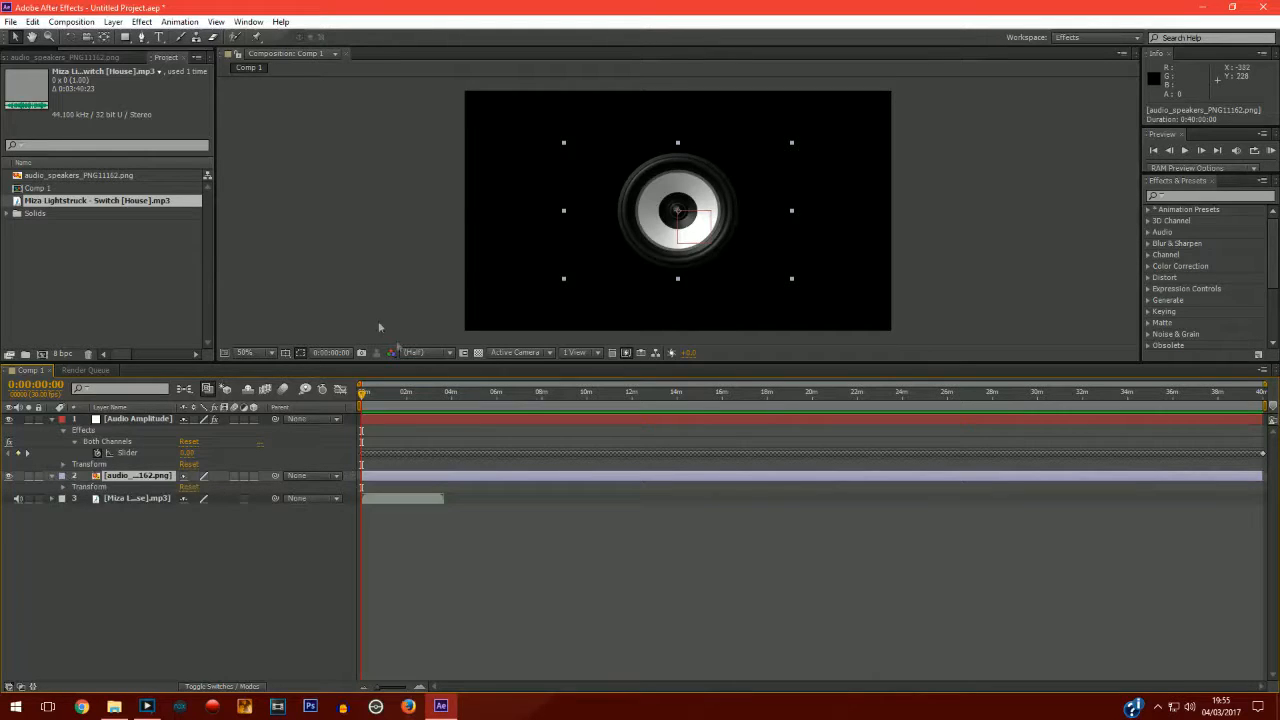
click(1199, 195)
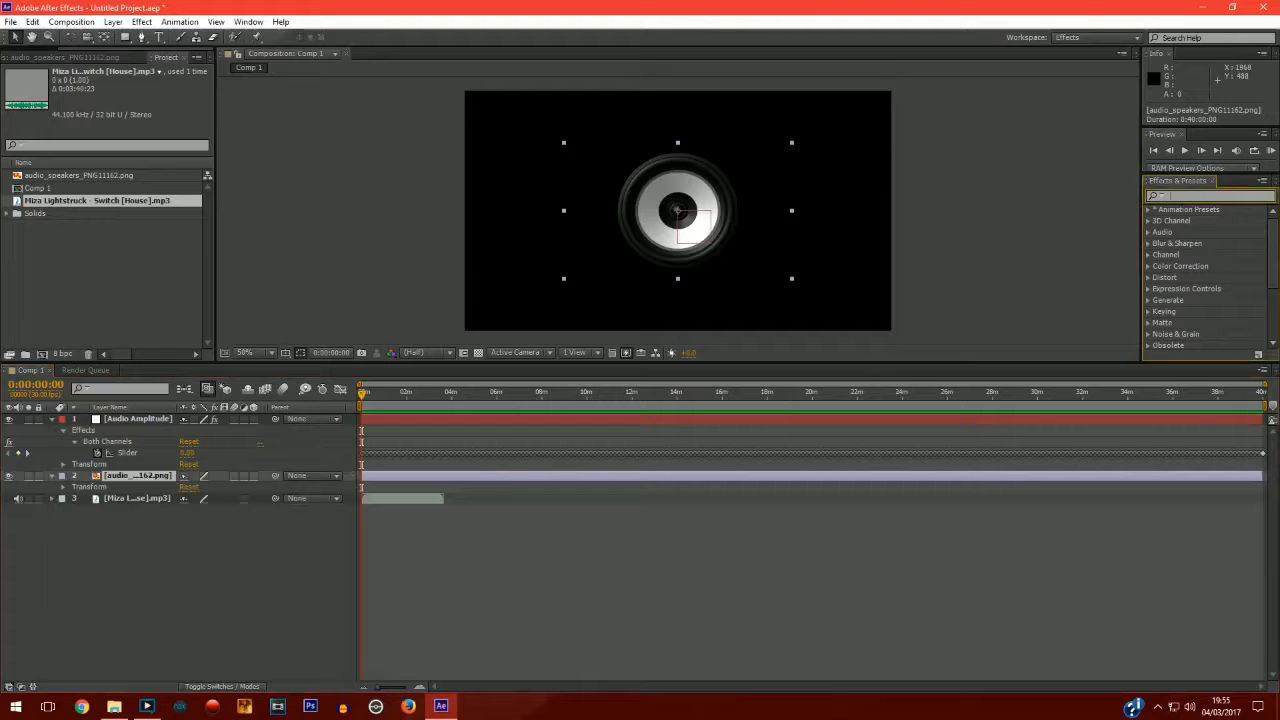
text(magnify)
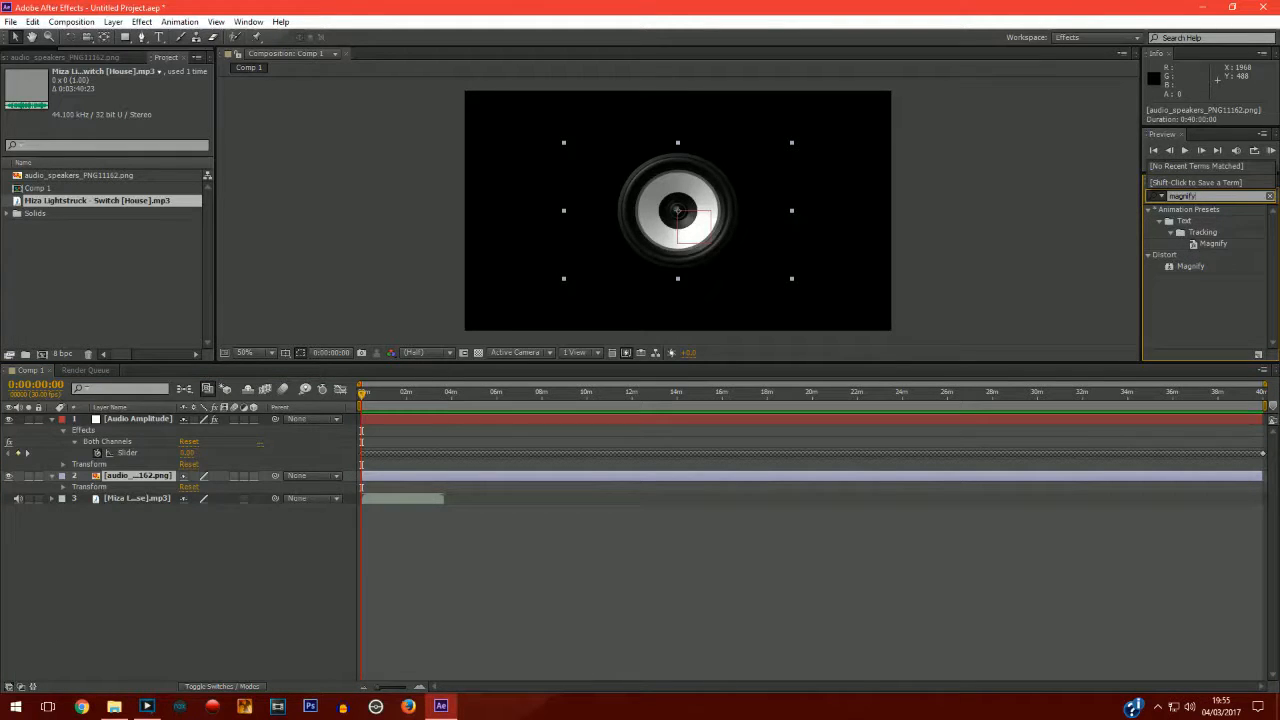
click(1203, 267)
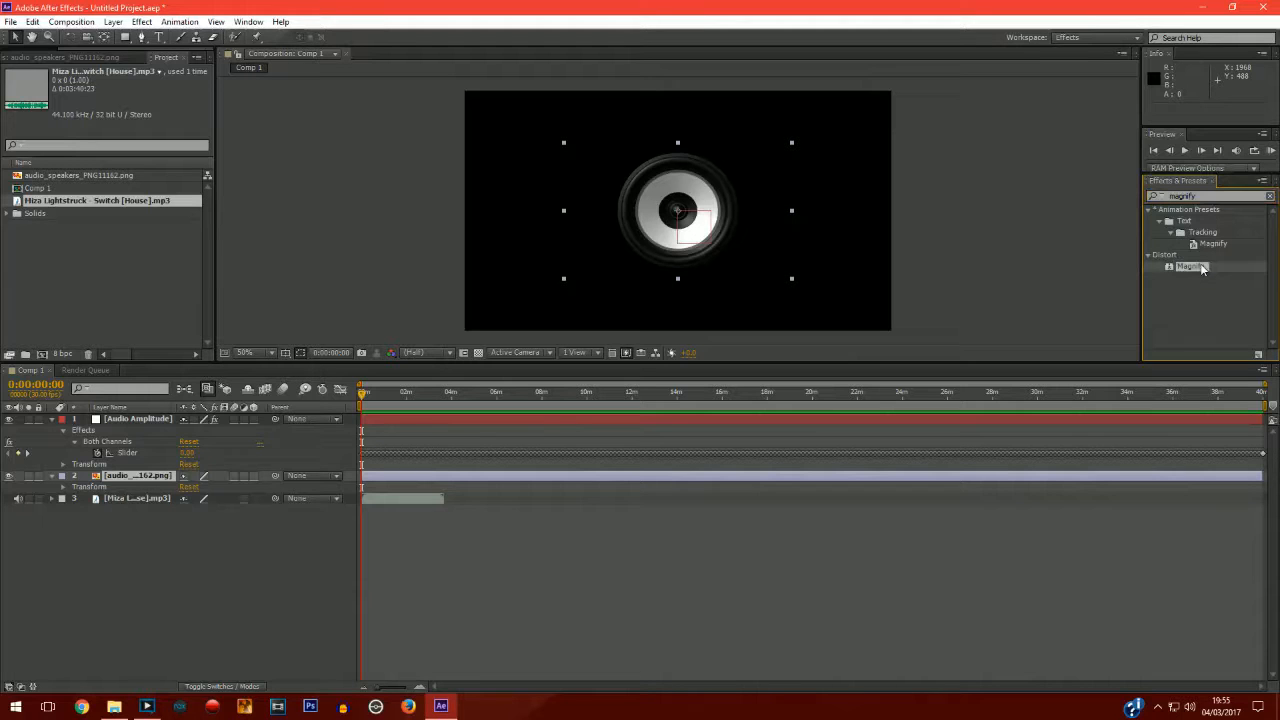
drag(1199, 268, 131, 479)
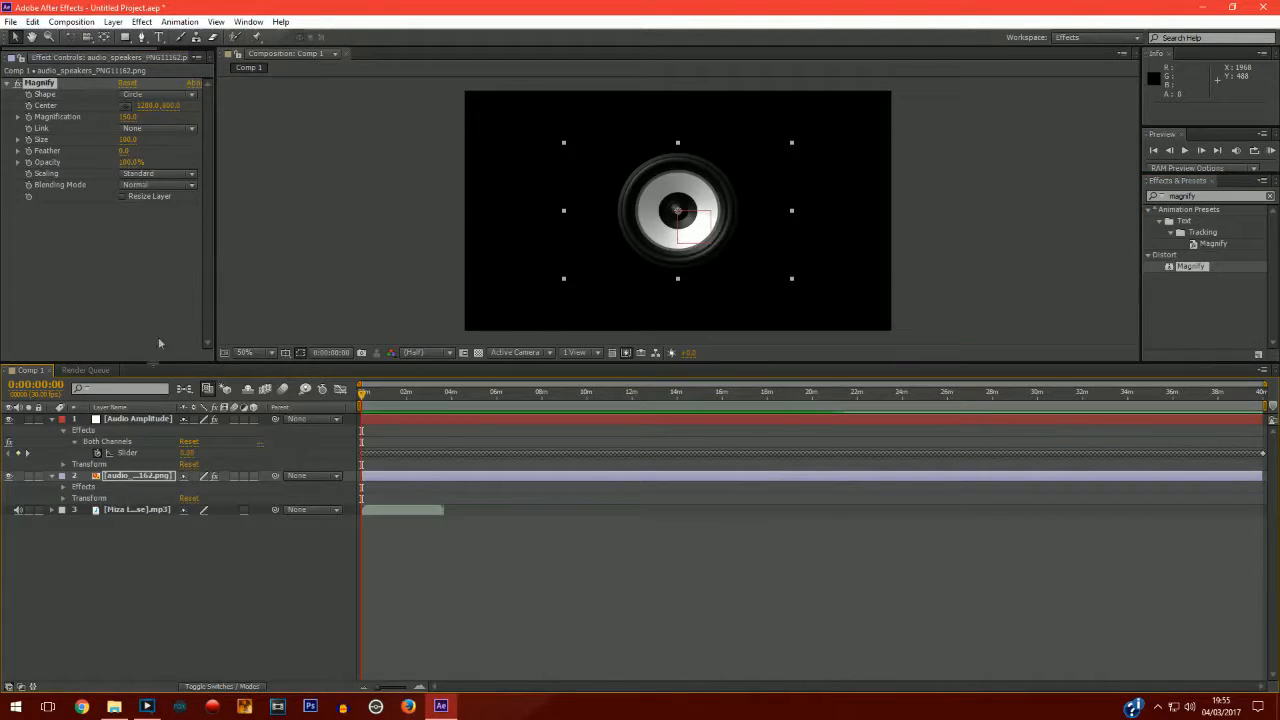
Add an expression to Magnify's Magnification linking it to the Audio Amplitude Both Channels Slider: 100+thisComp.layer("Audio Amplitude").effect("Both Channels")("Slider")*.5.
click(130, 476)
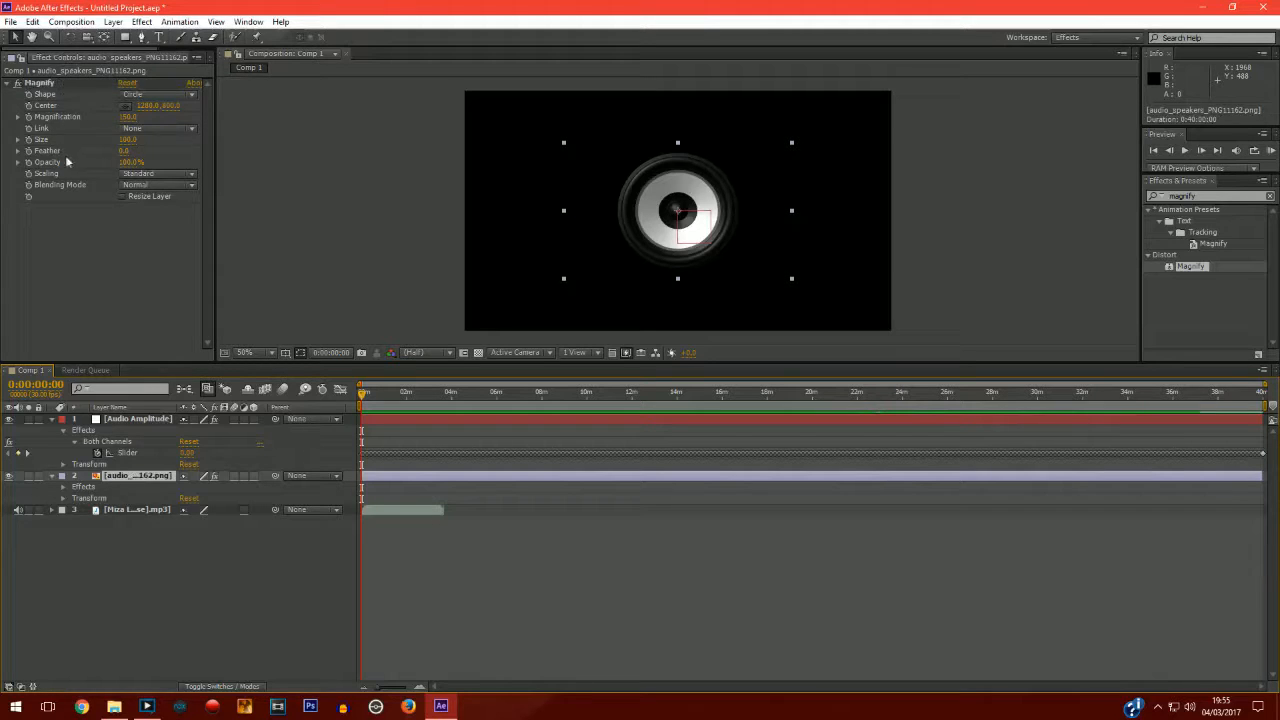
alt+click(29, 117)
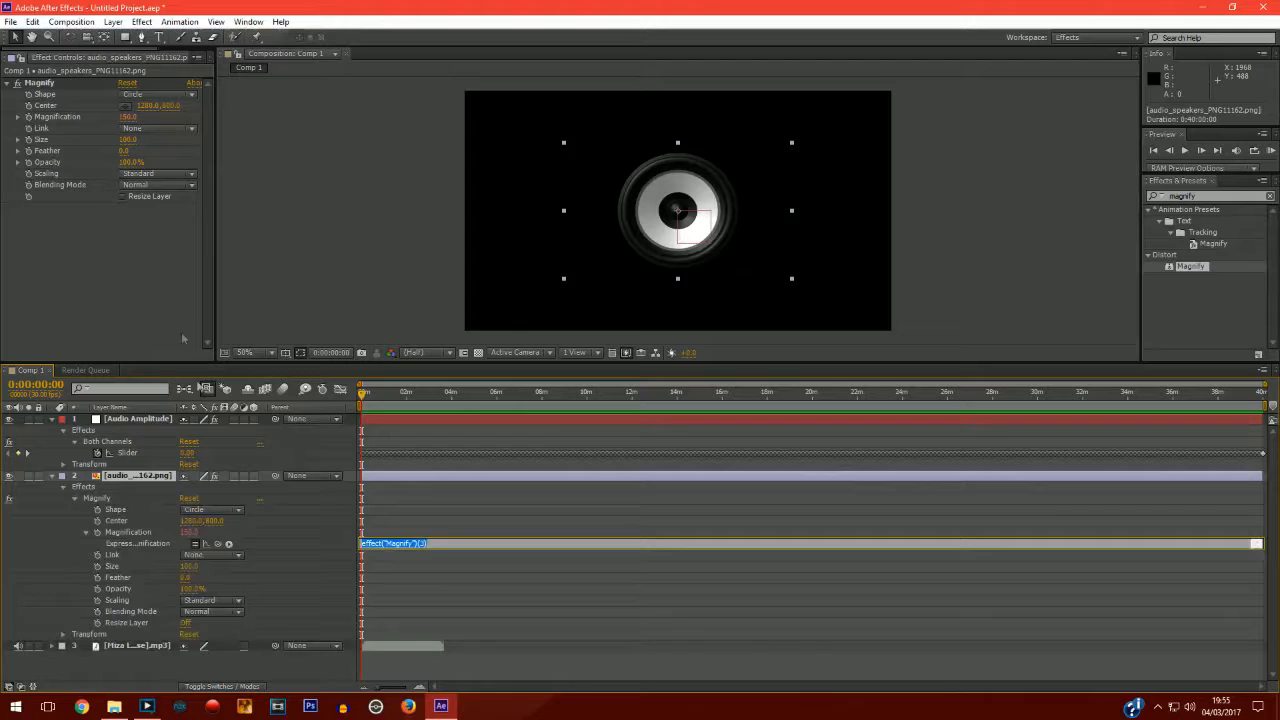
click(147, 480)
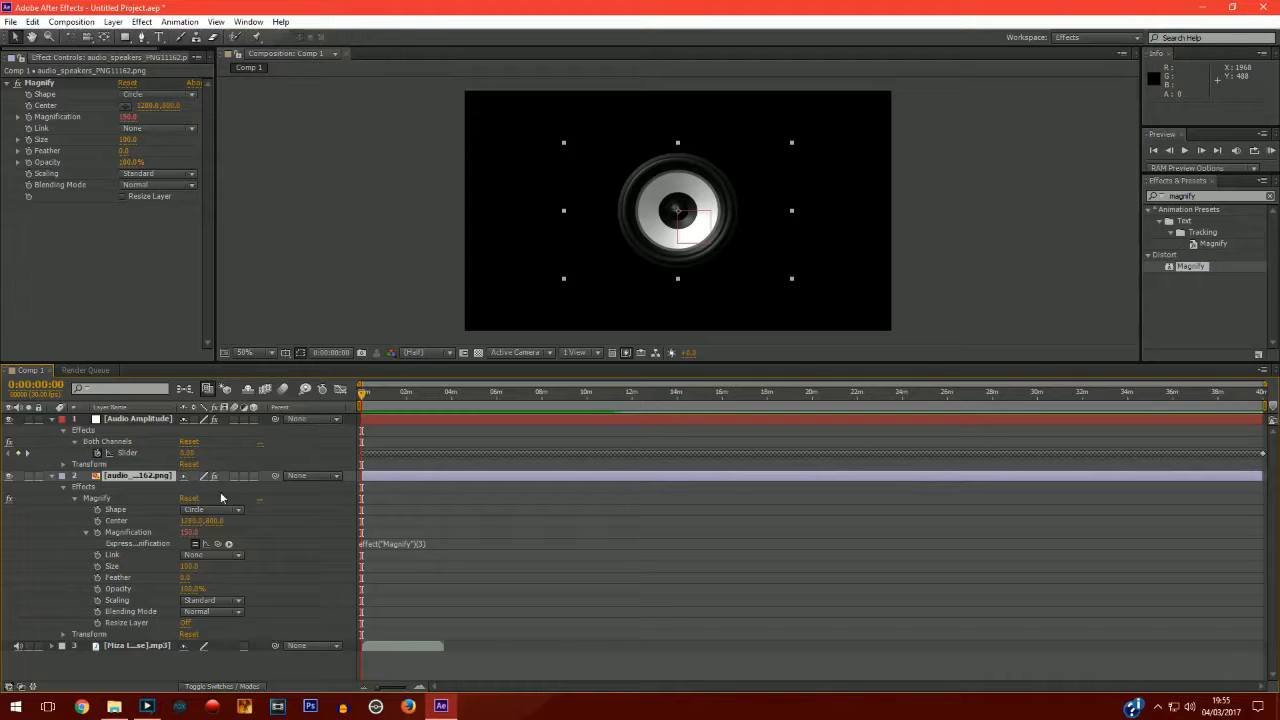
click(388, 545)
key(BackSpace)
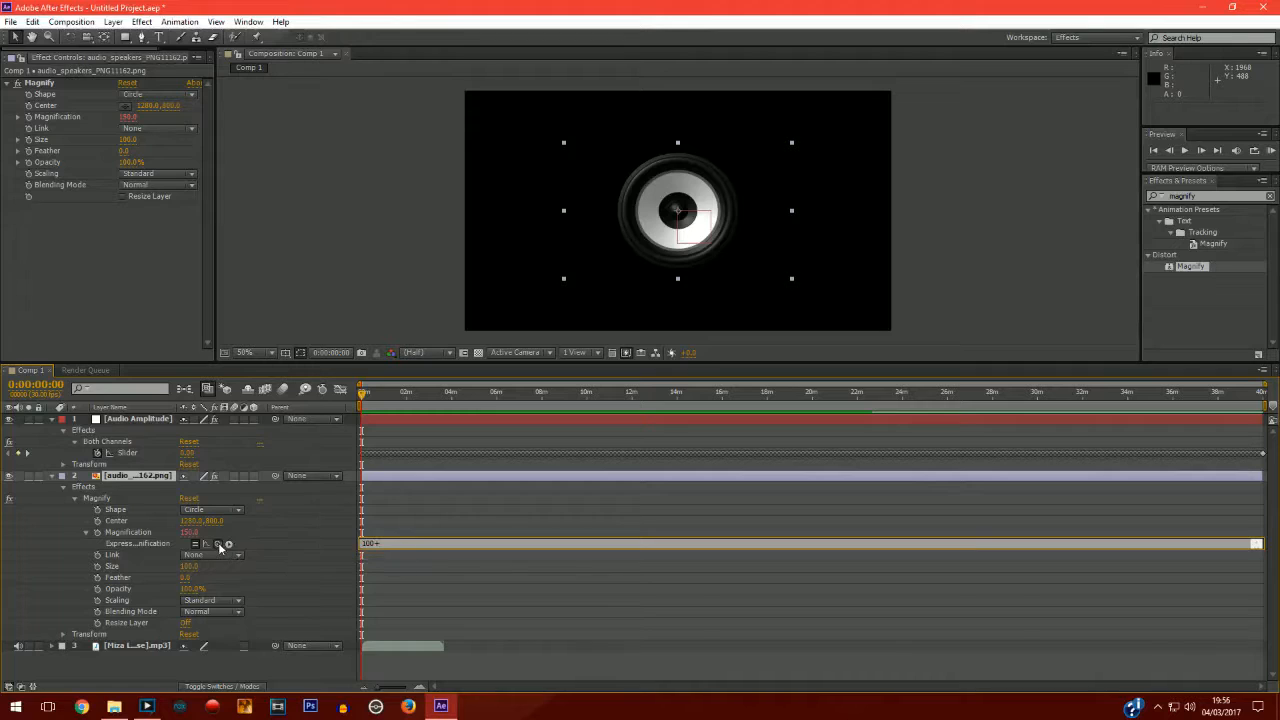
mouse_move(219, 545)
mouse_down()
mouse_move(172, 456)
mouse_move(160, 457)
mouse_up()
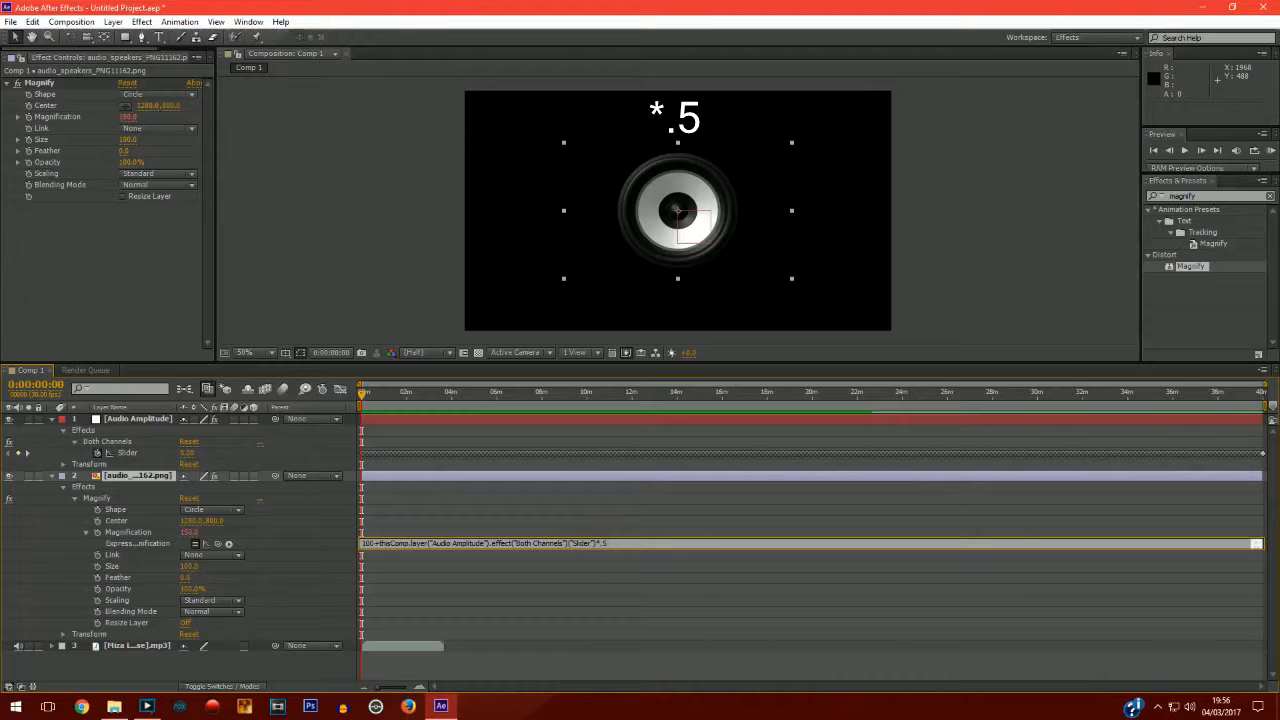
click(344, 545)
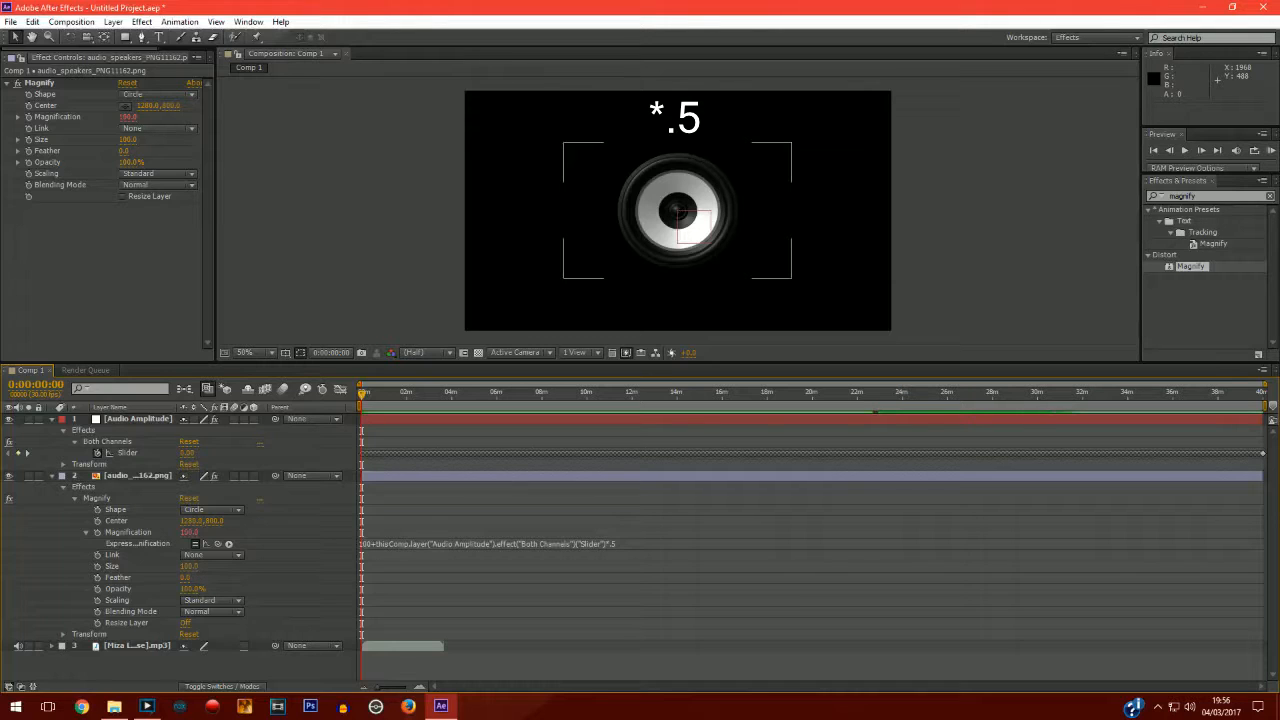
Set the Magnify effect's Size to 400.
click(188, 566)
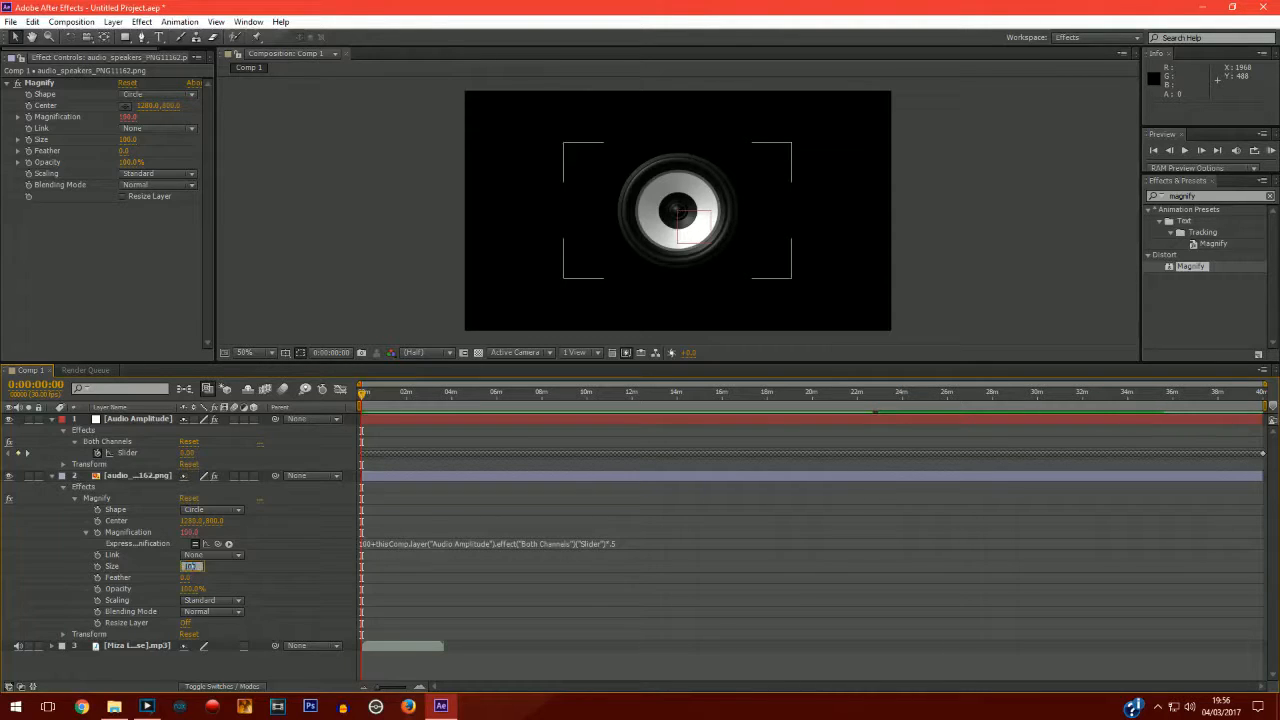
text(400)
click(217, 570)
Collapse the layers and scrub the timeline to preview the pulsing magnification.
click(52, 419)
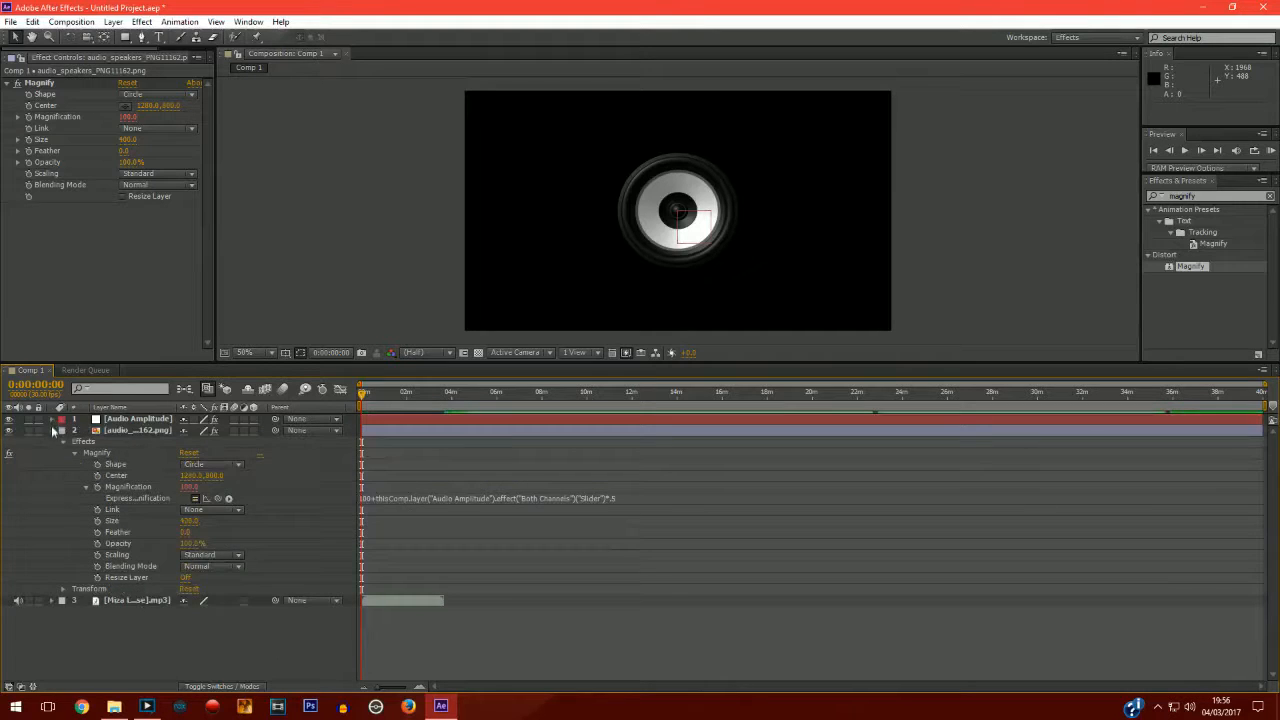
click(52, 430)
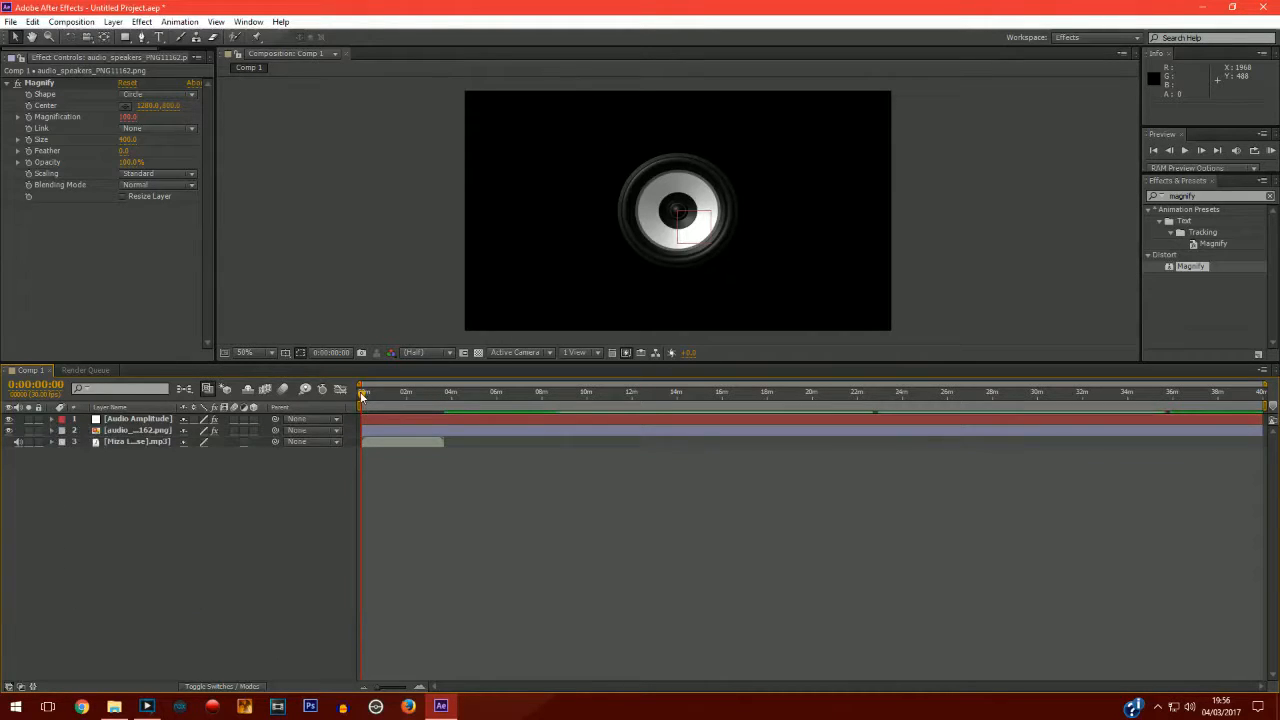
mouse_move(362, 395)
mouse_down()
mouse_move(399, 396)
mouse_move(370, 396)
mouse_move(385, 396)
mouse_up()
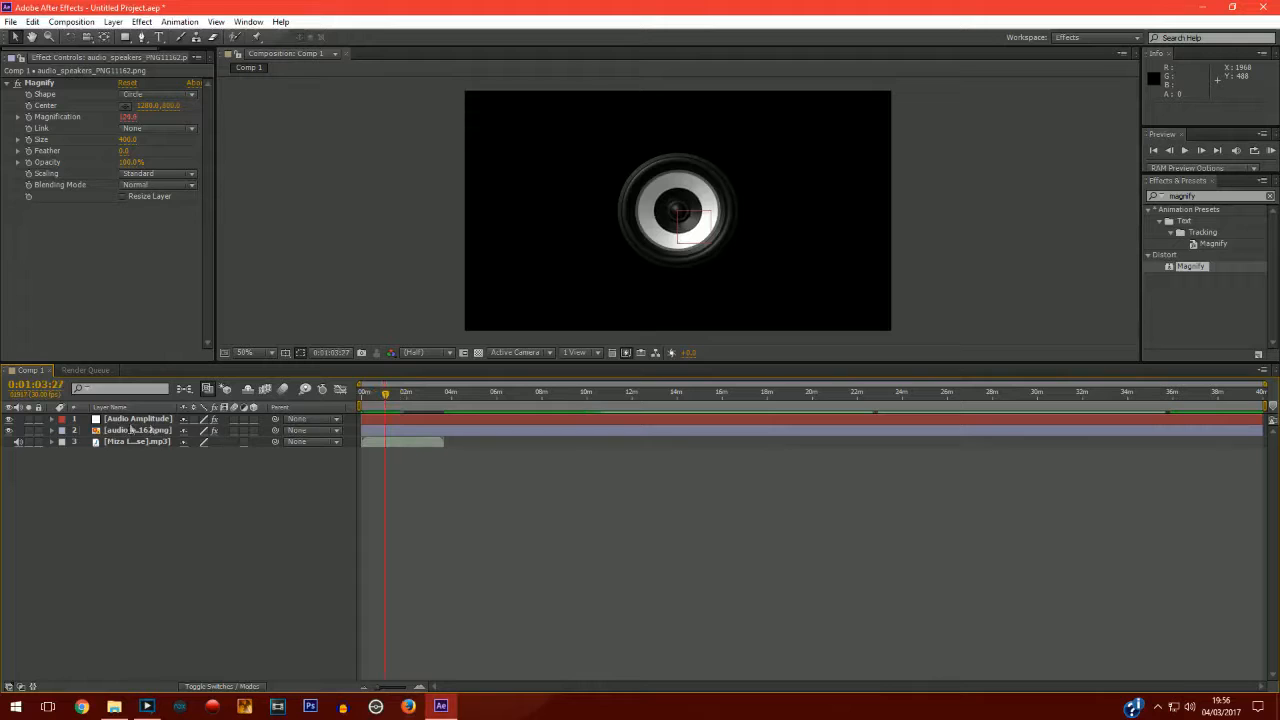
Raise the Magnify Size to about 915 and scrub the timeline to check the effect.
click(52, 431)
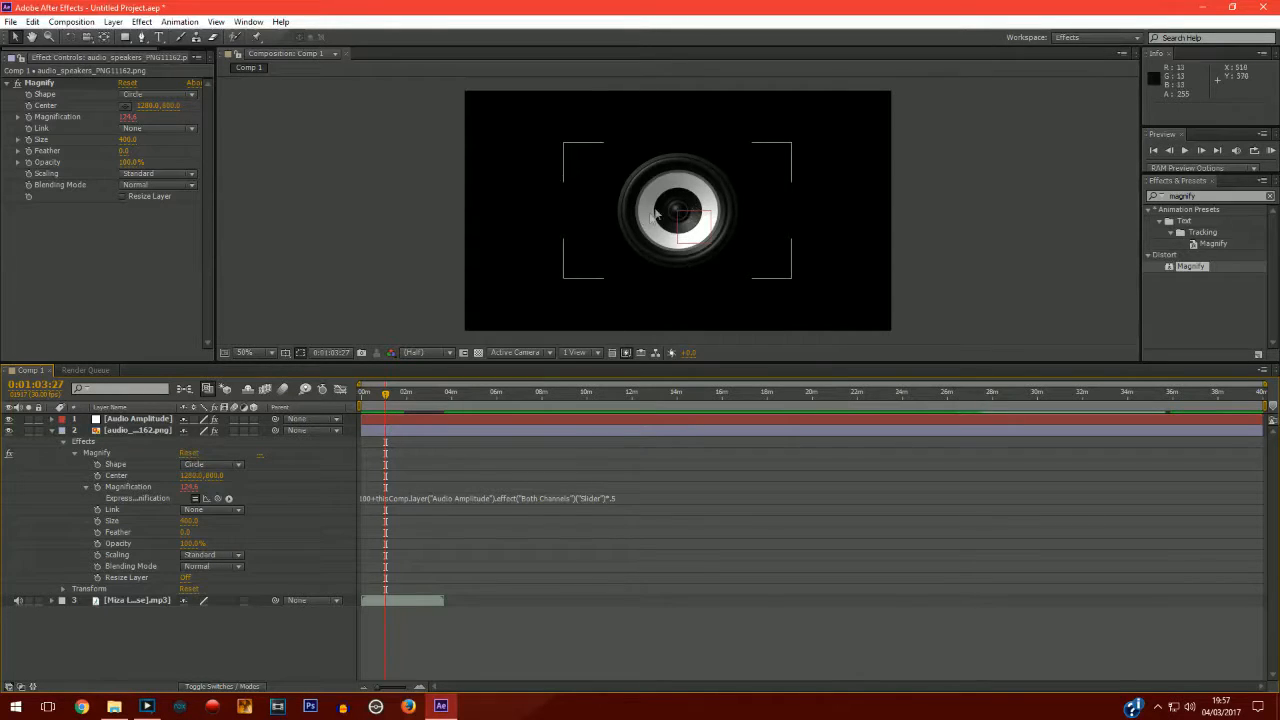
drag(189, 521, 602, 521)
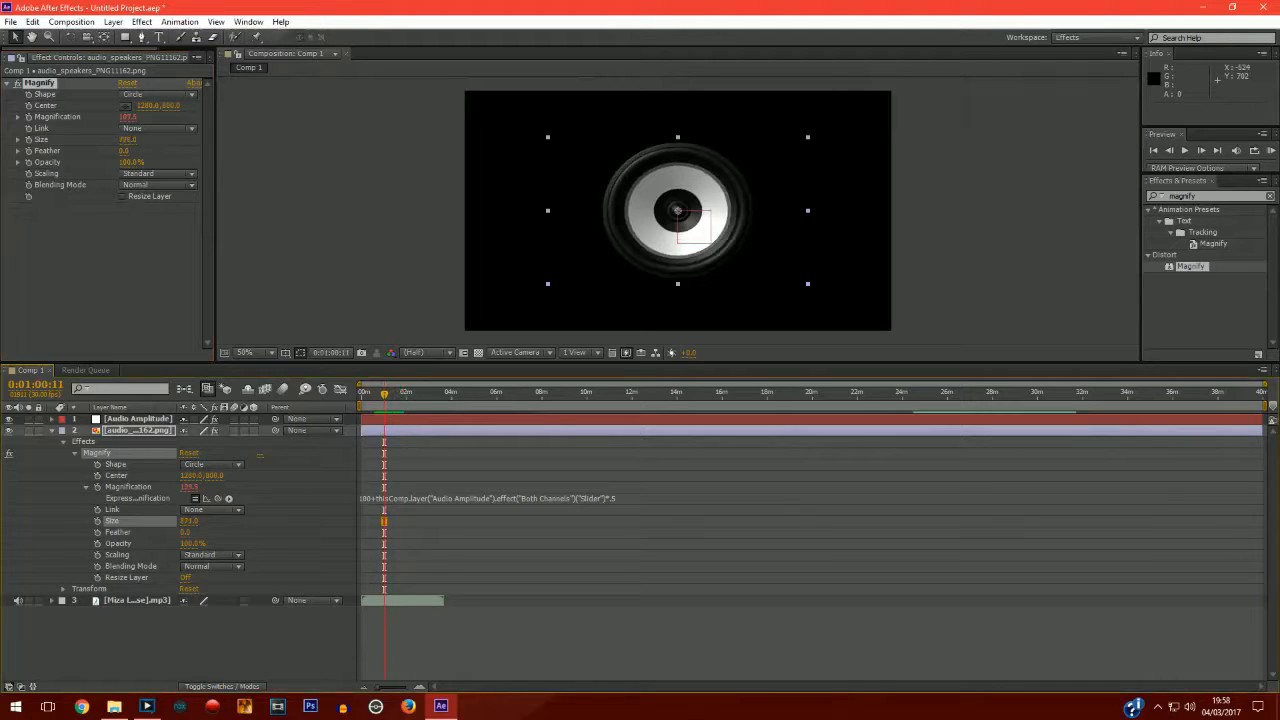
drag(165, 521, 97, 521)
drag(35, 140, 207, 140)
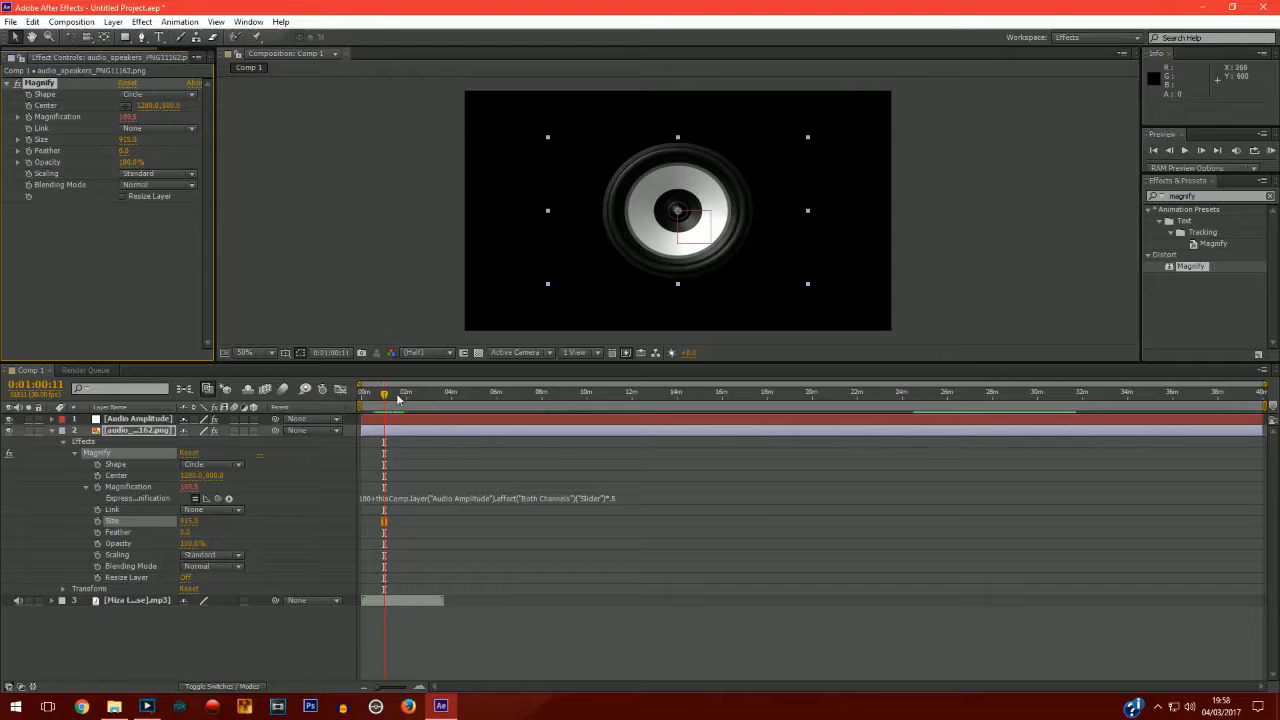
drag(390, 396, 398, 396)
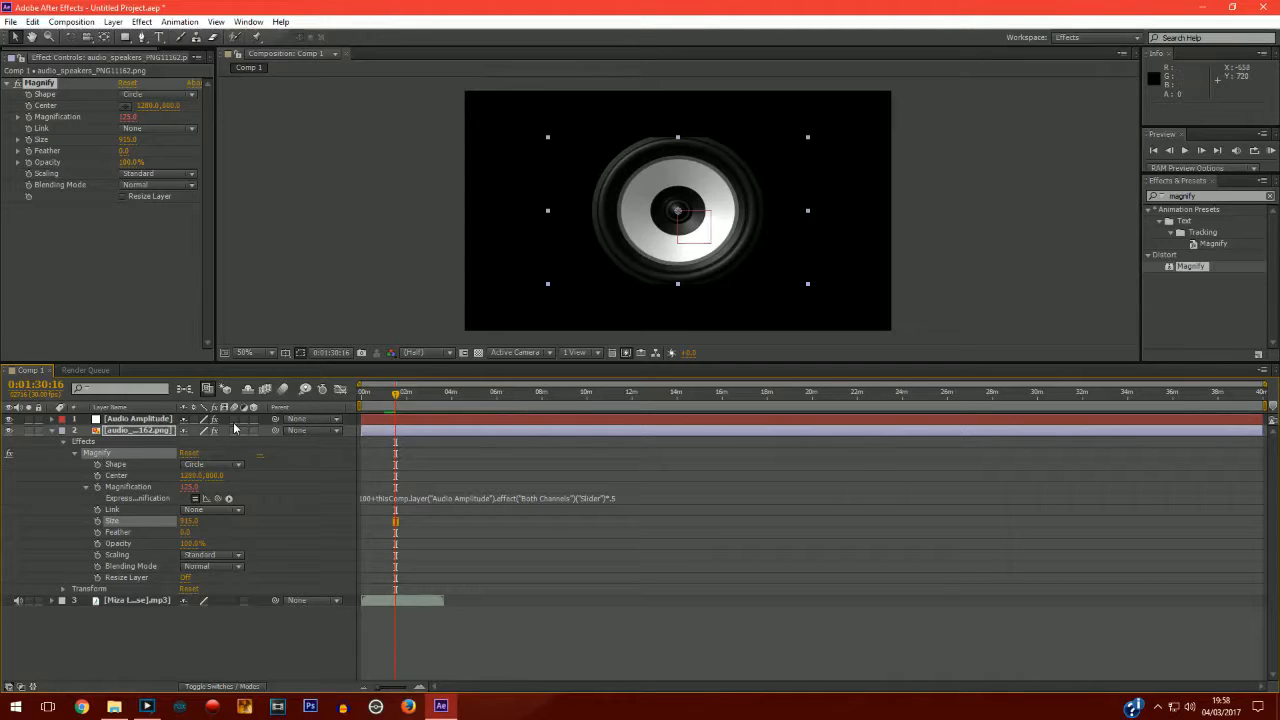
click(52, 430)
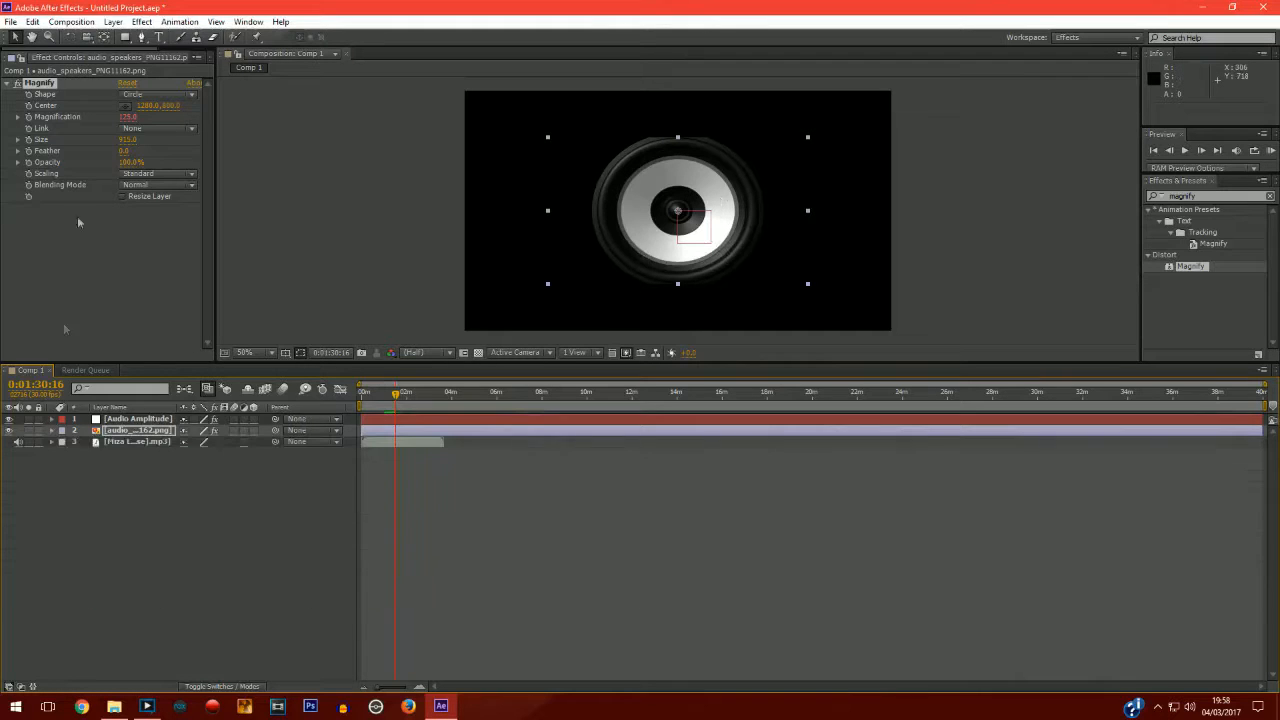
Start a new project without saving the current one.
click(10, 21)
mouse_move(30, 40)
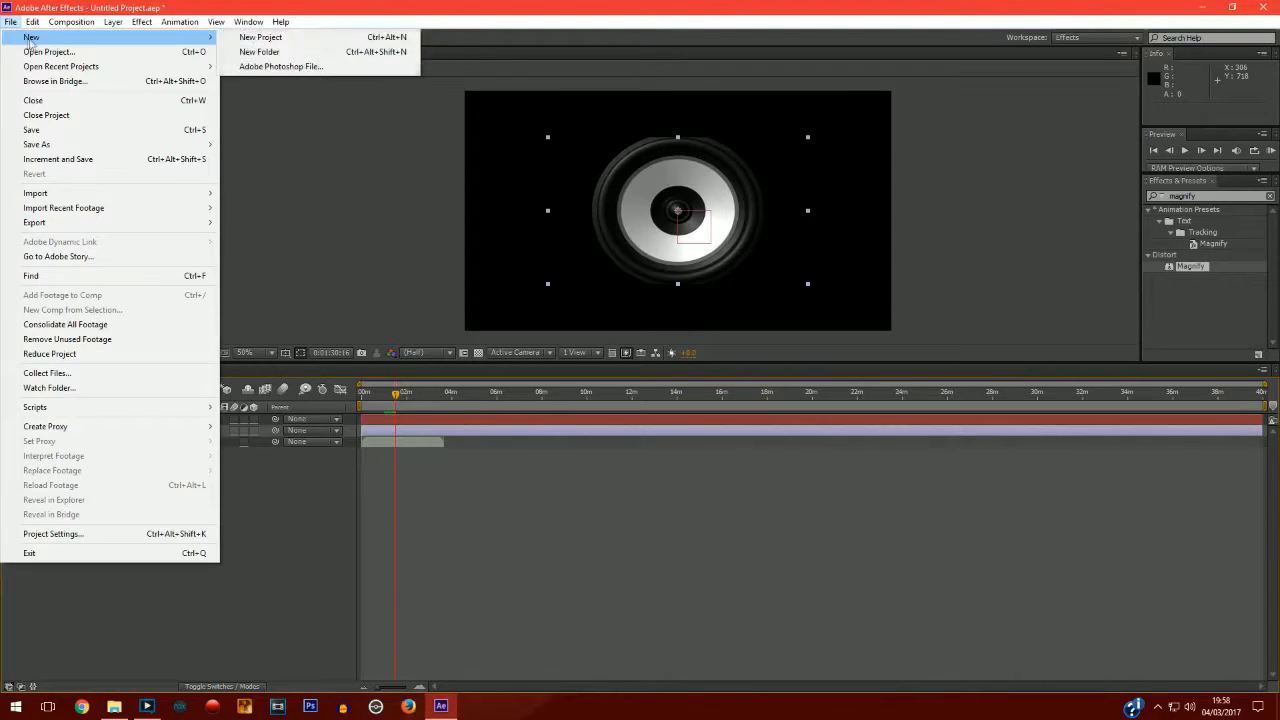
click(272, 42)
click(652, 367)
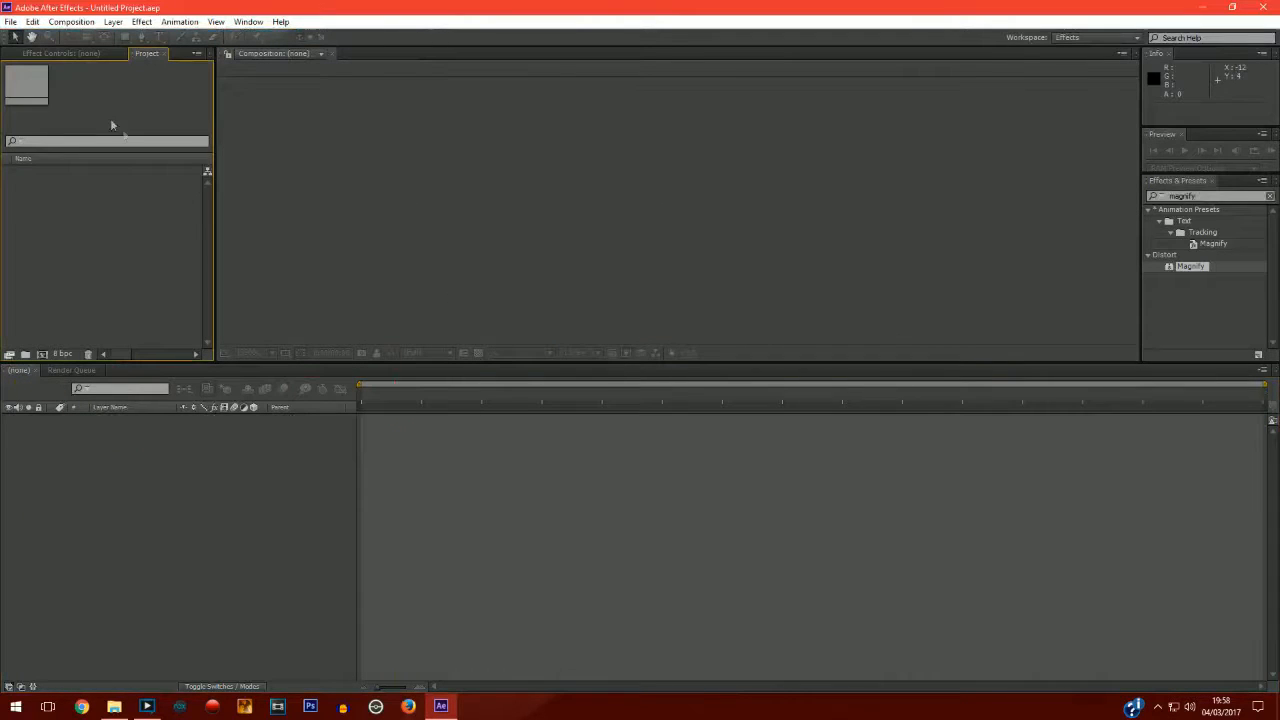
Create a new 1280 x 720 composition with the default settings.
click(71, 21)
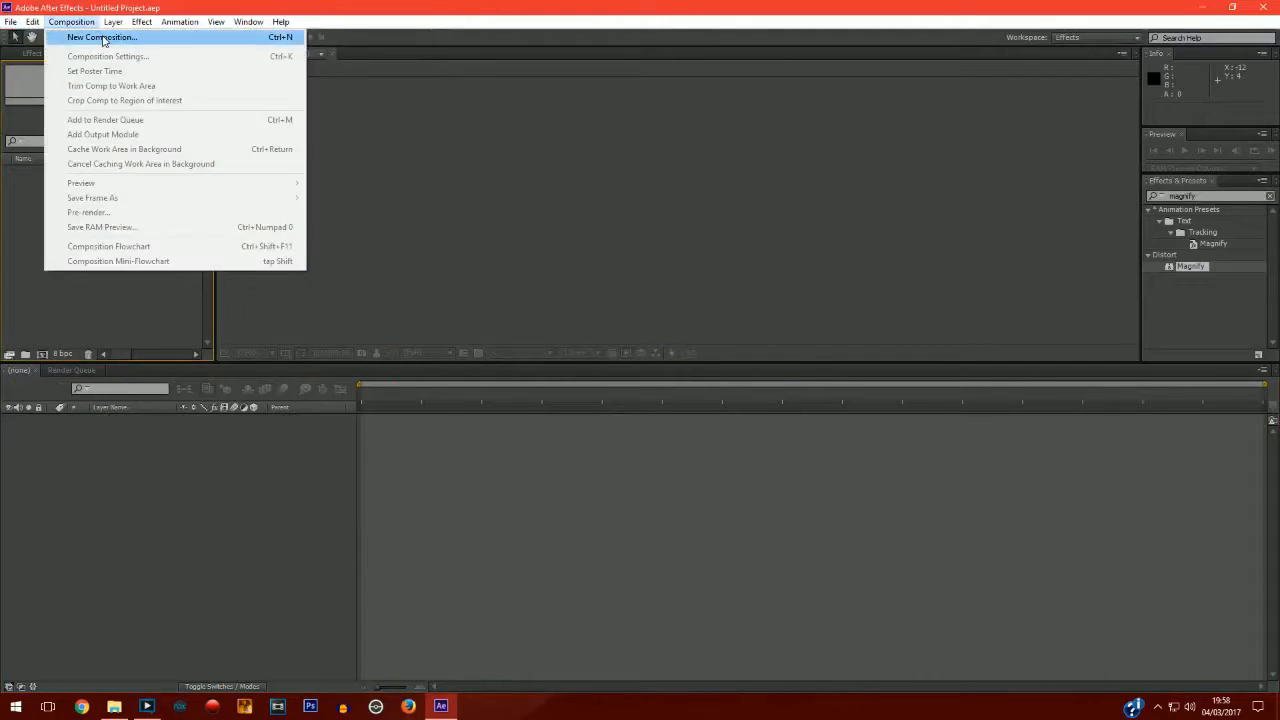
click(102, 37)
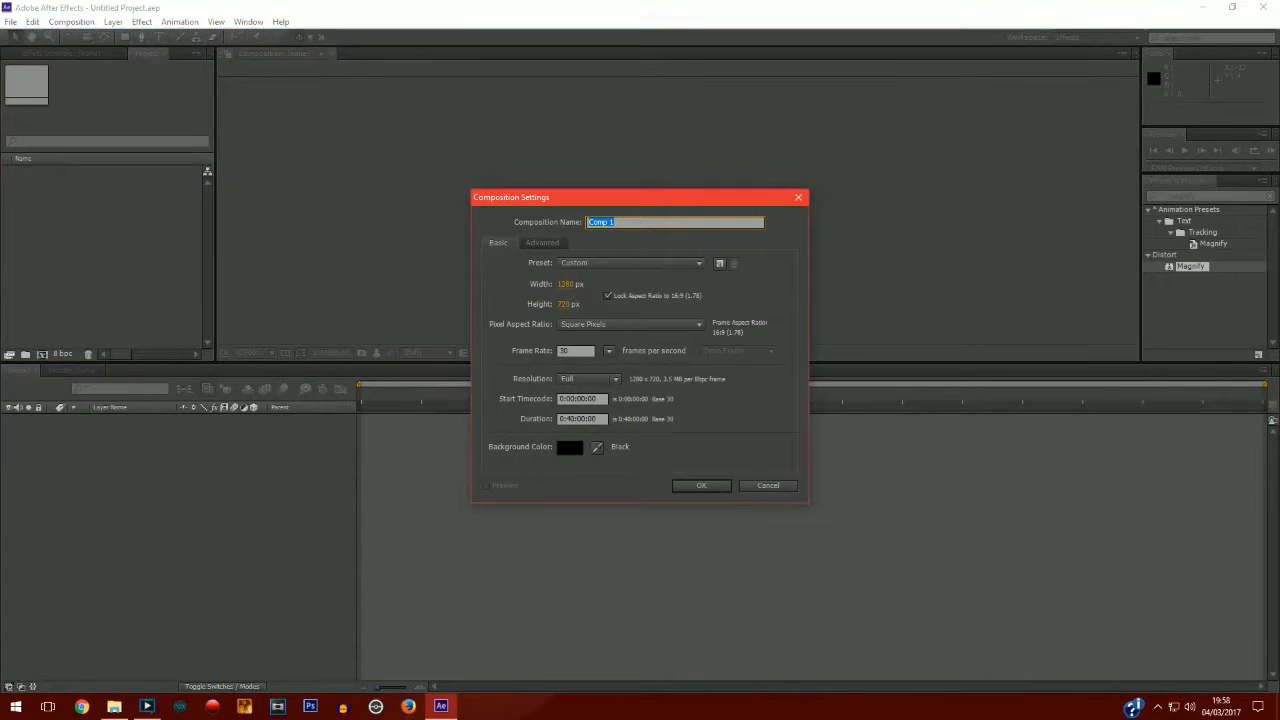
click(676, 485)
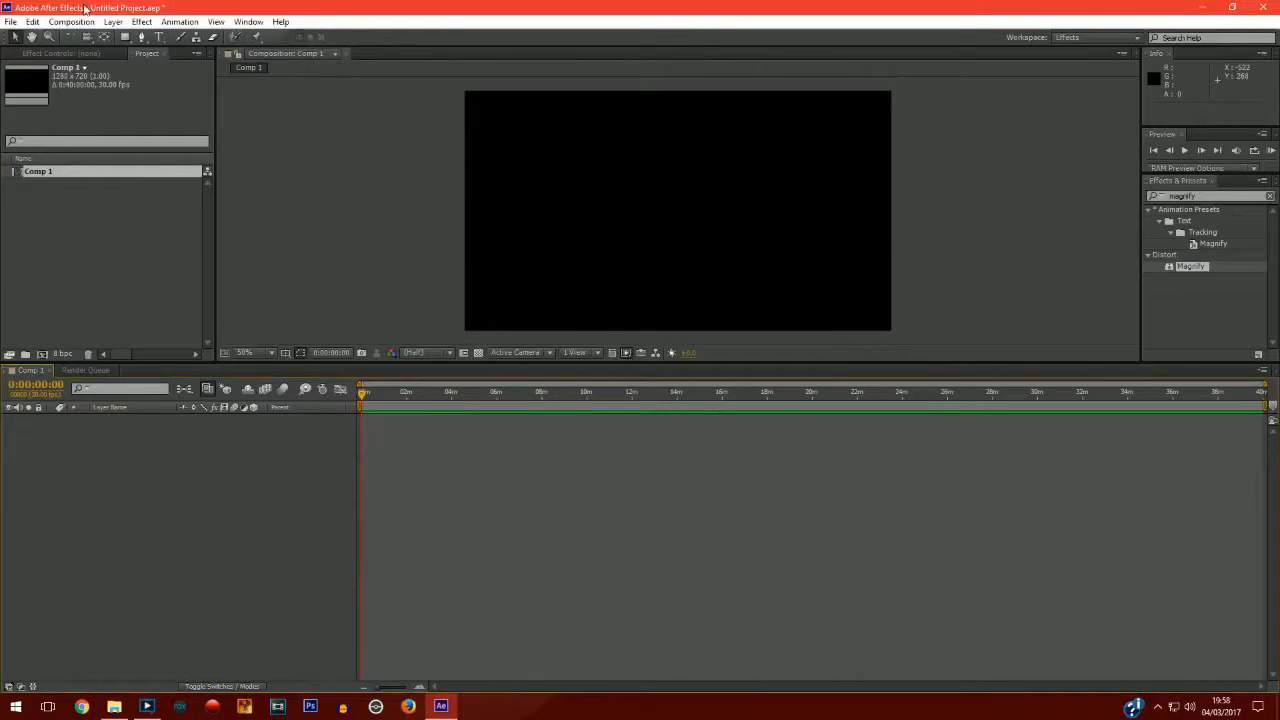
Import Mixready-WolfyMixes.png from the Everything Darku\Needed Pics folder and add it to the composition.
click(10, 21)
mouse_move(88, 194)
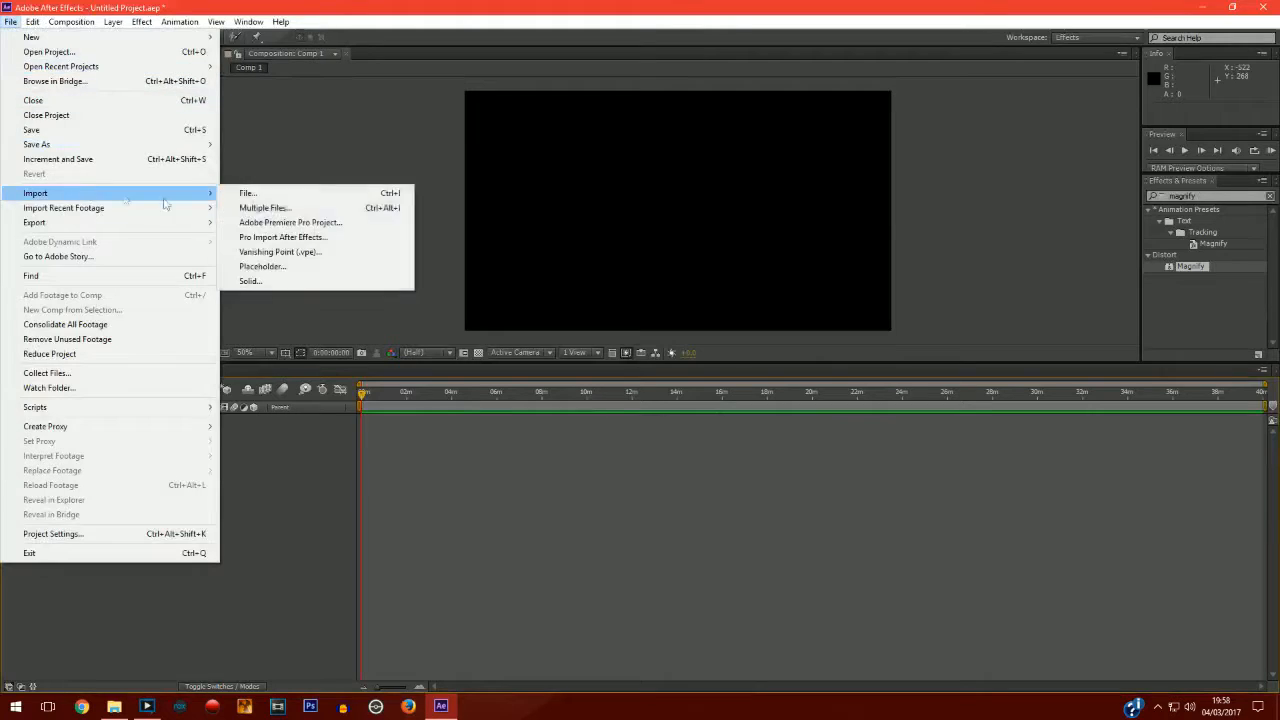
click(290, 201)
scroll(658, 323, down, 5)
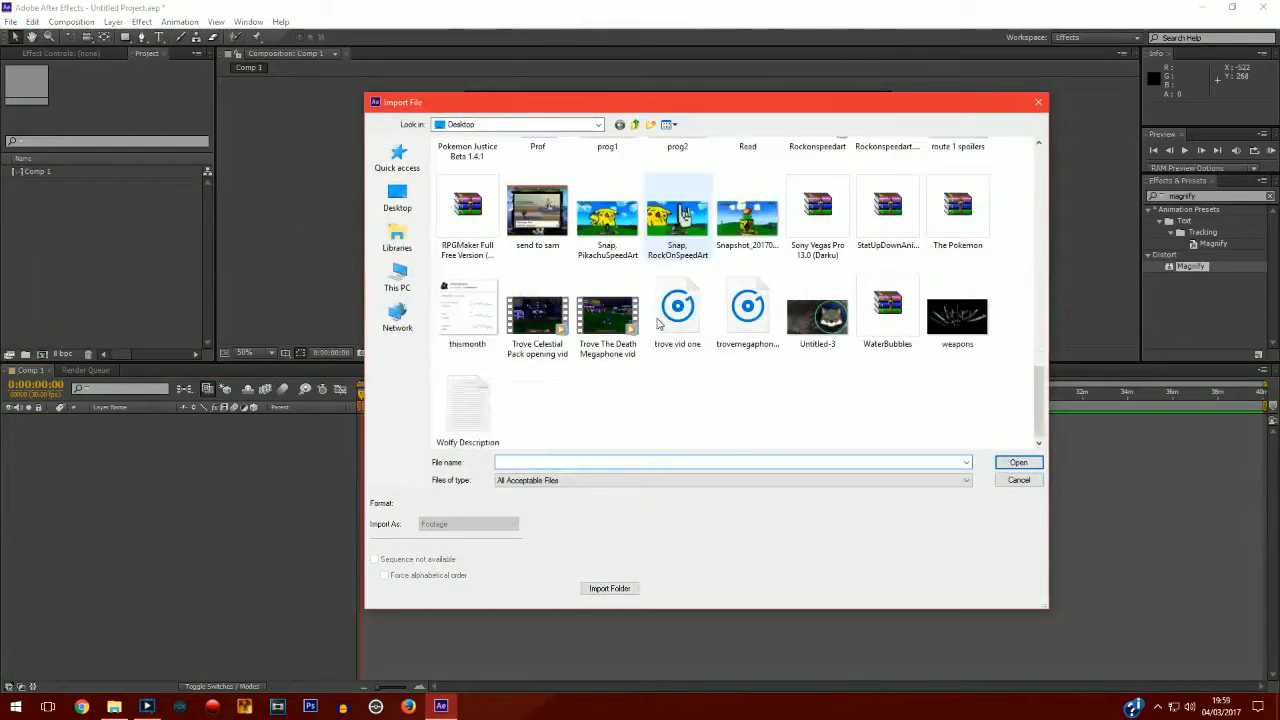
scroll(658, 323, up, 8)
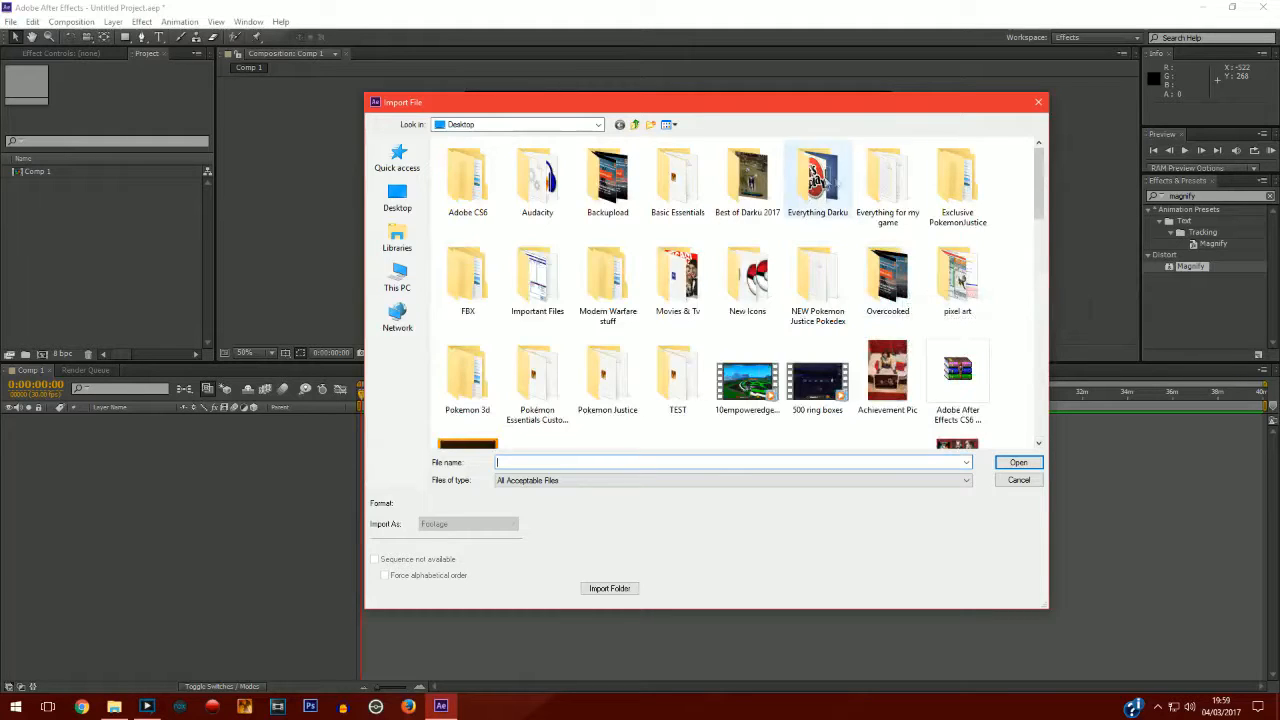
double_click(820, 180)
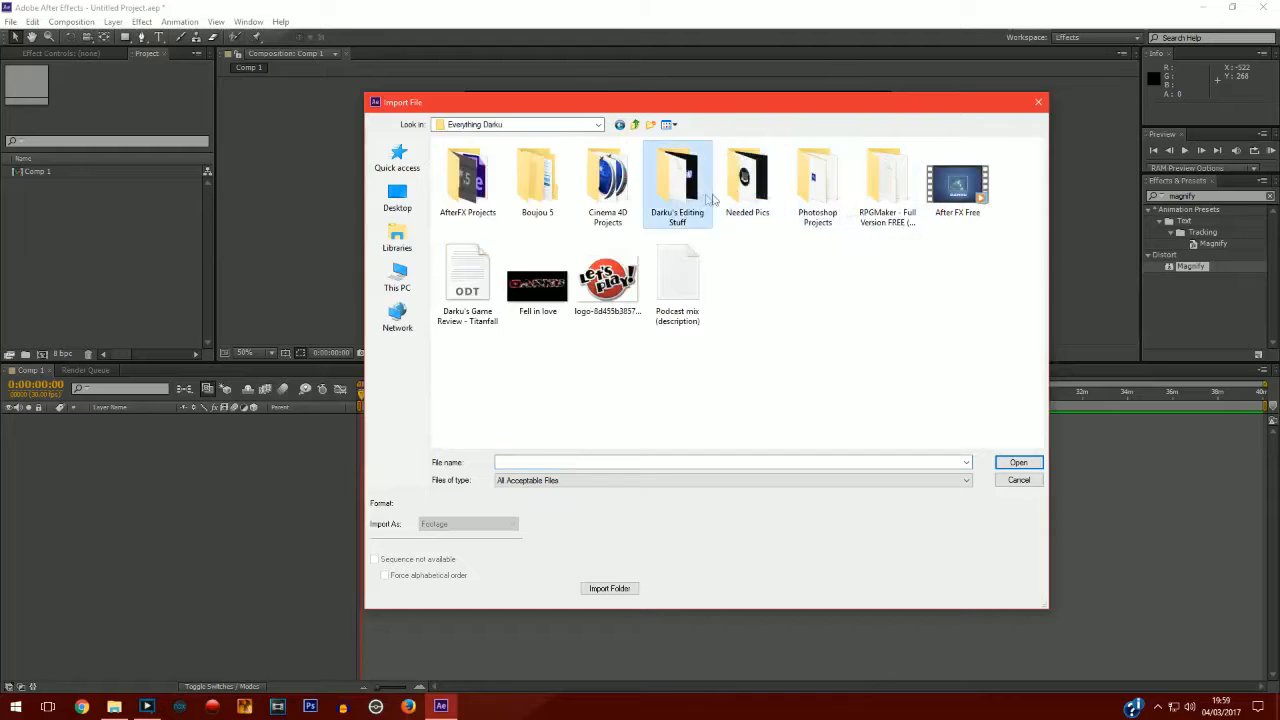
double_click(750, 182)
click(704, 296)
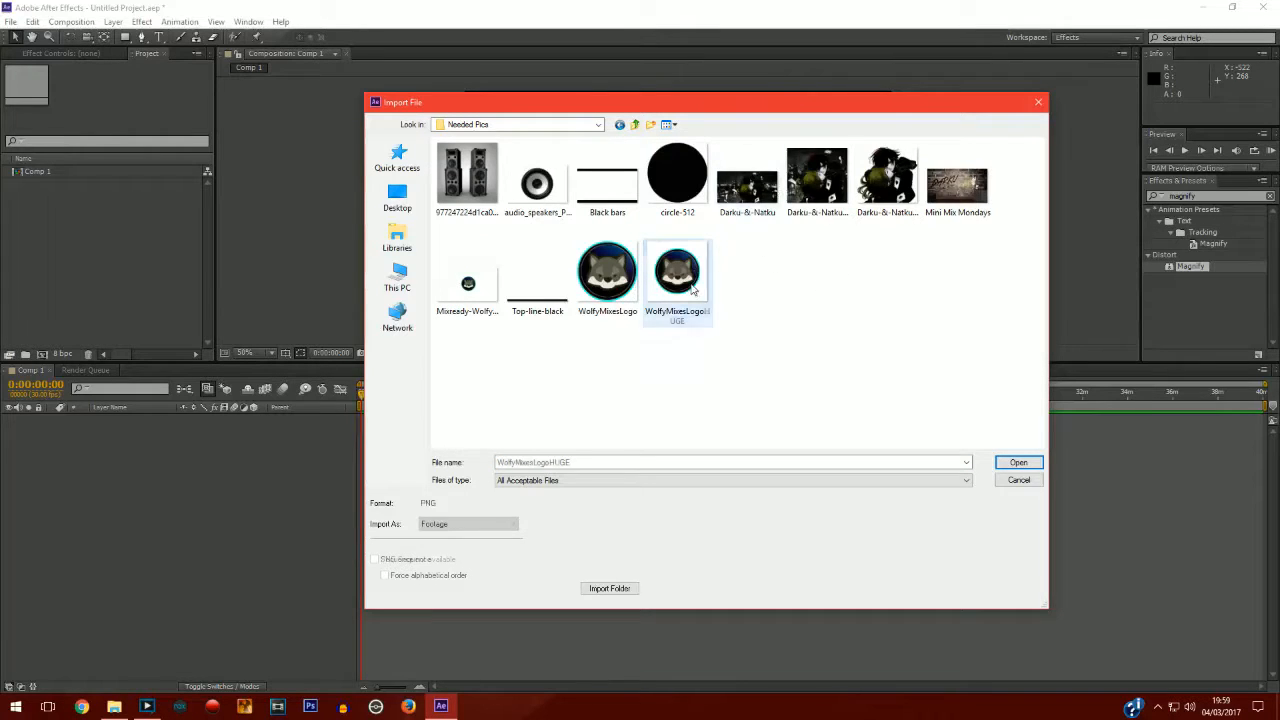
click(606, 282)
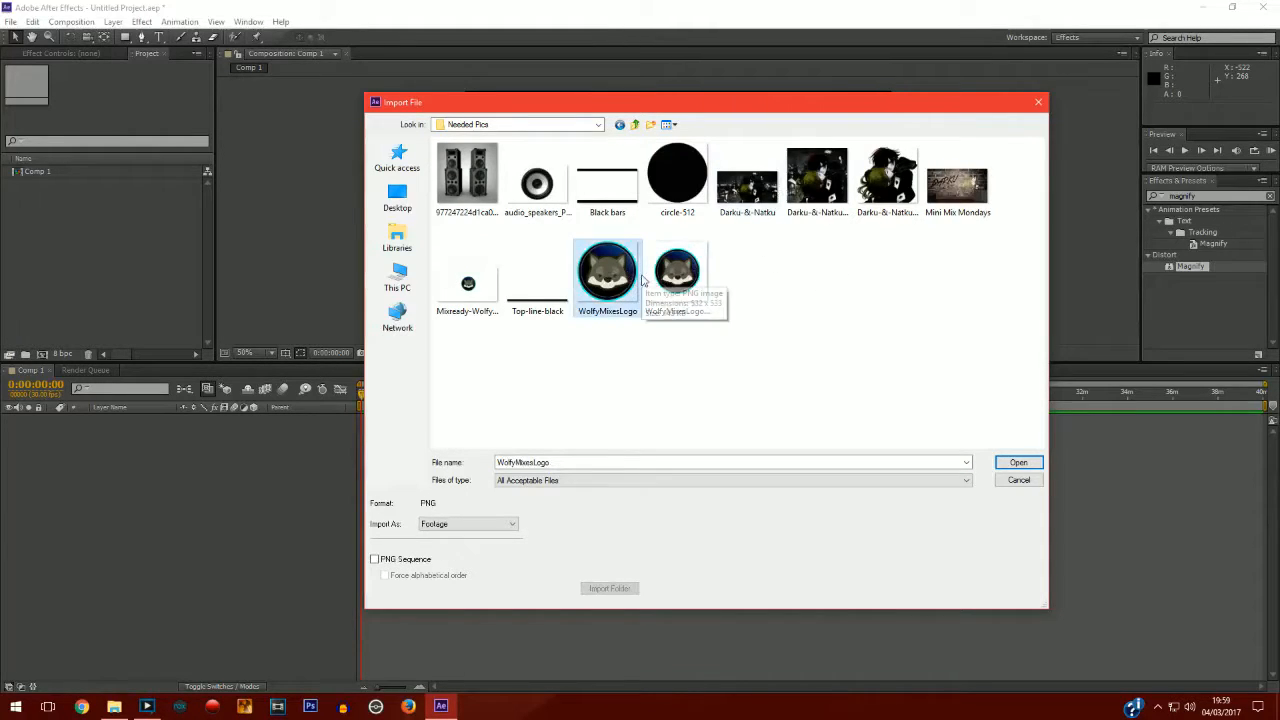
double_click(478, 285)
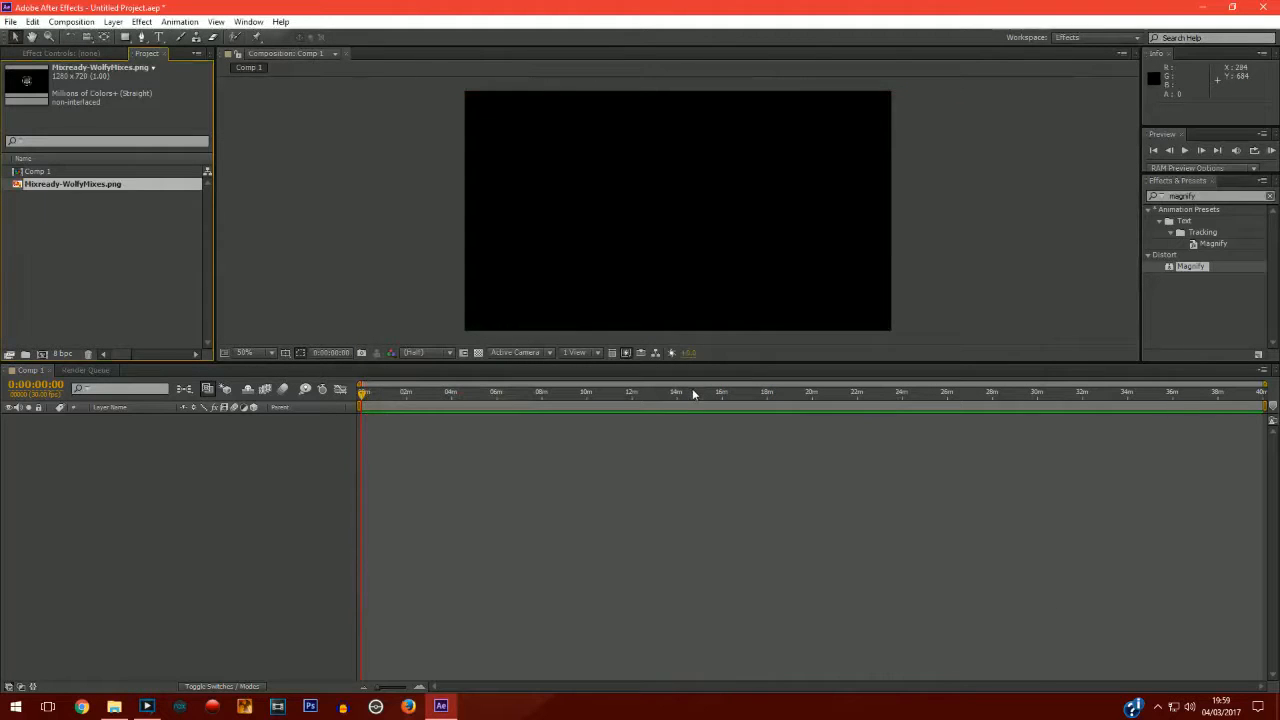
drag(63, 187, 108, 441)
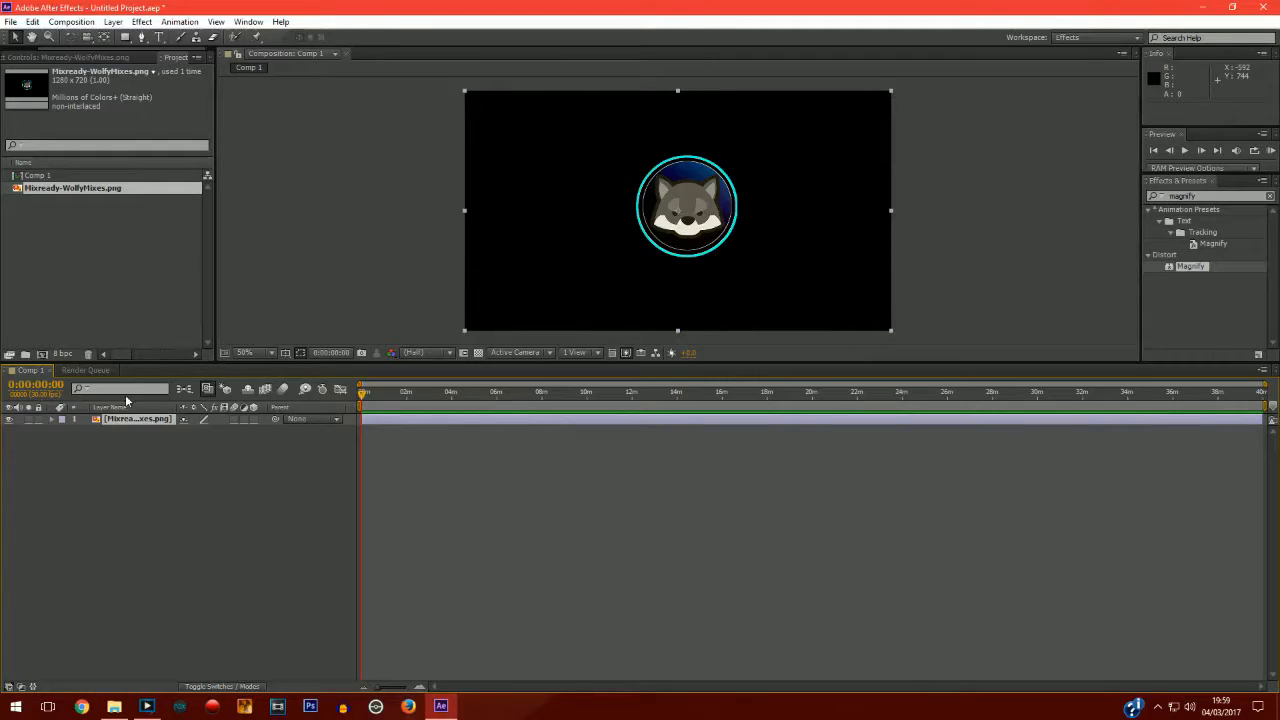
Import Miza Lightstruck - Switch [House].mp3 from the Desktop and add it to the composition.
click(10, 21)
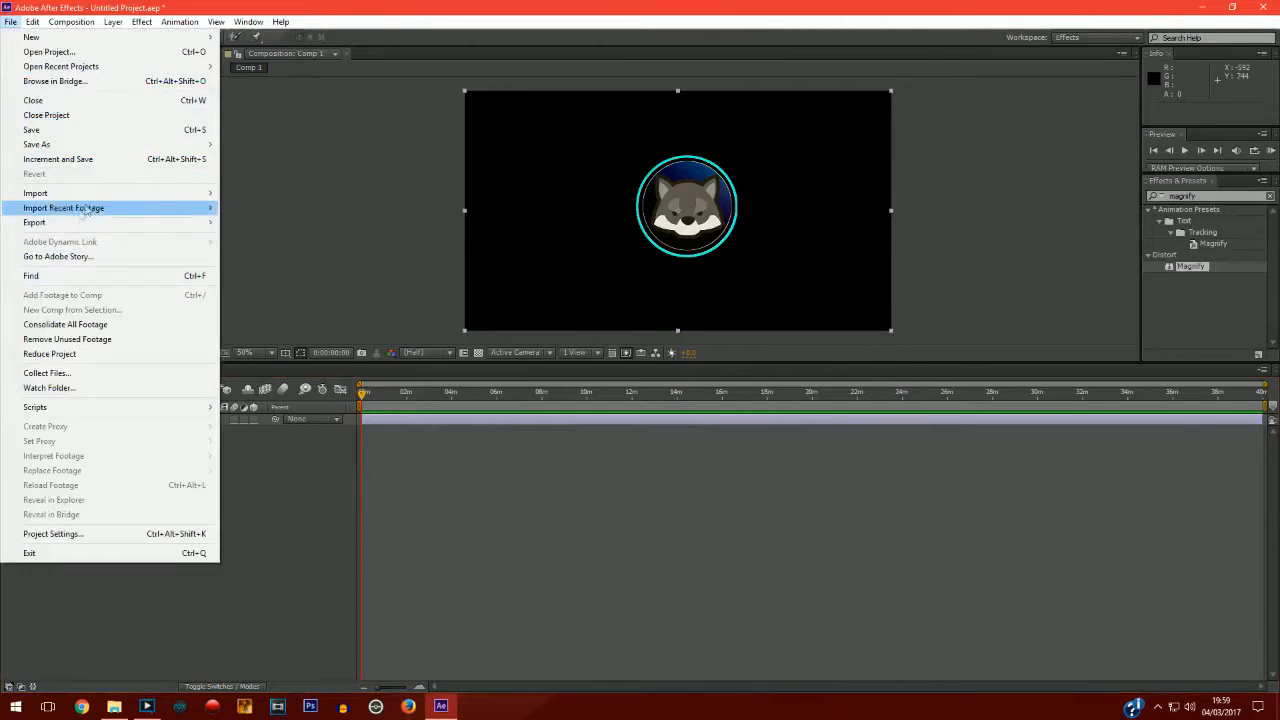
mouse_move(179, 197)
click(235, 194)
click(397, 197)
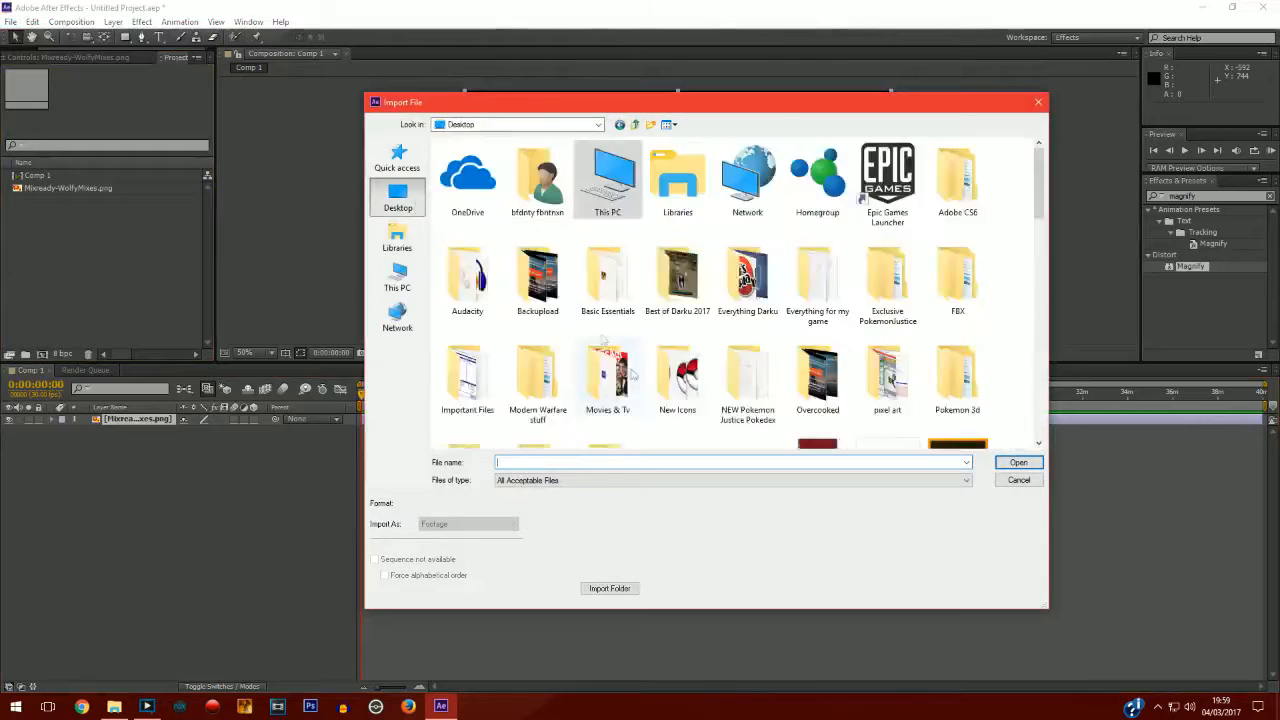
scroll(638, 381, down, 5)
scroll(543, 362, up, 10)
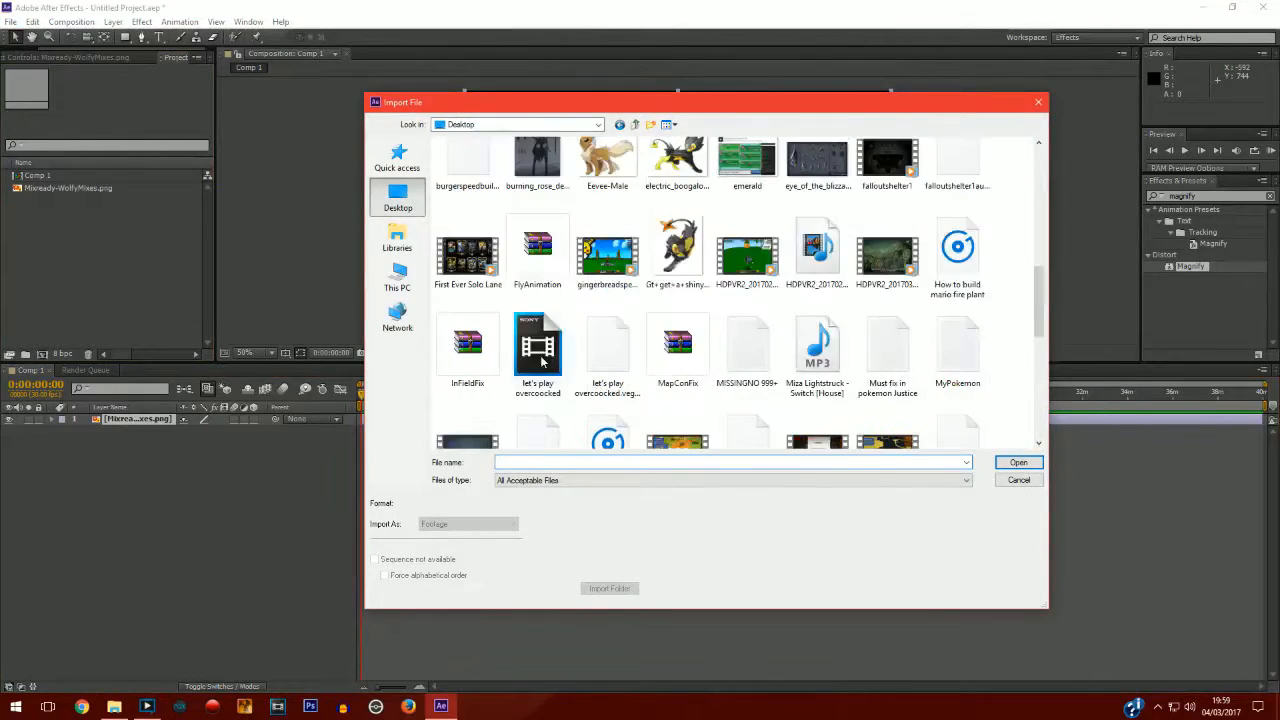
scroll(543, 362, up, 5)
scroll(543, 362, down, 10)
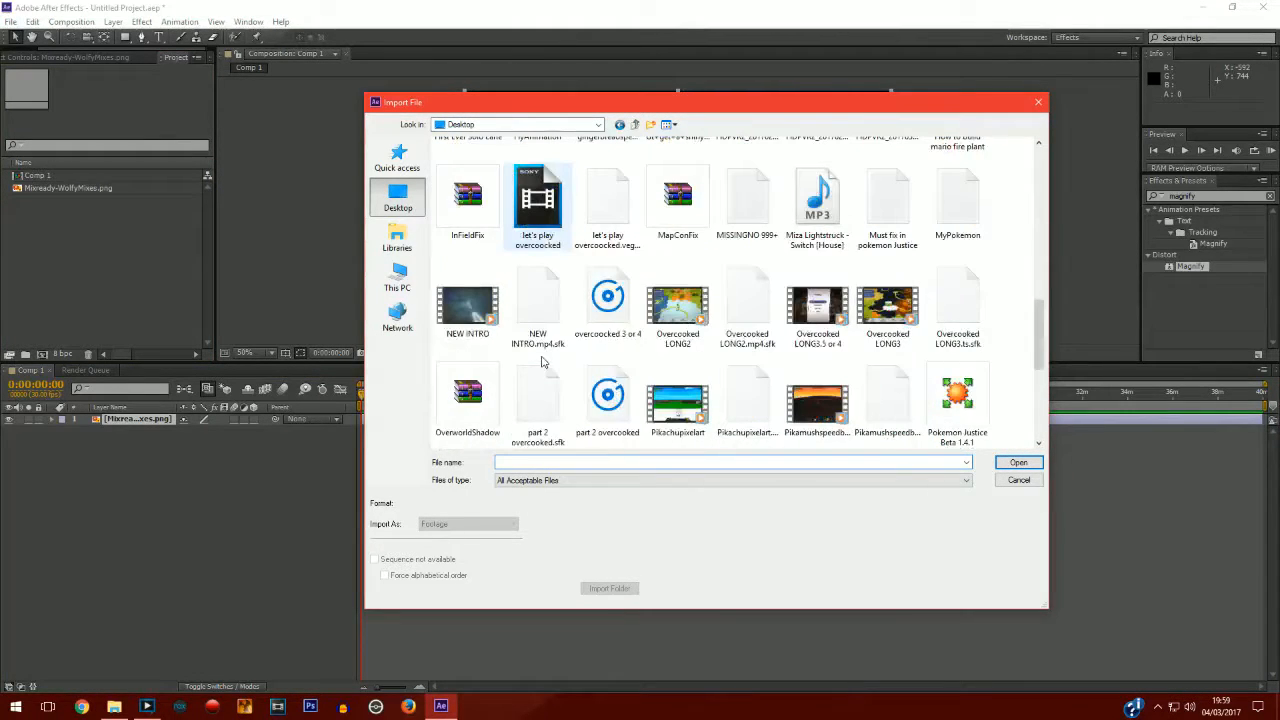
double_click(818, 205)
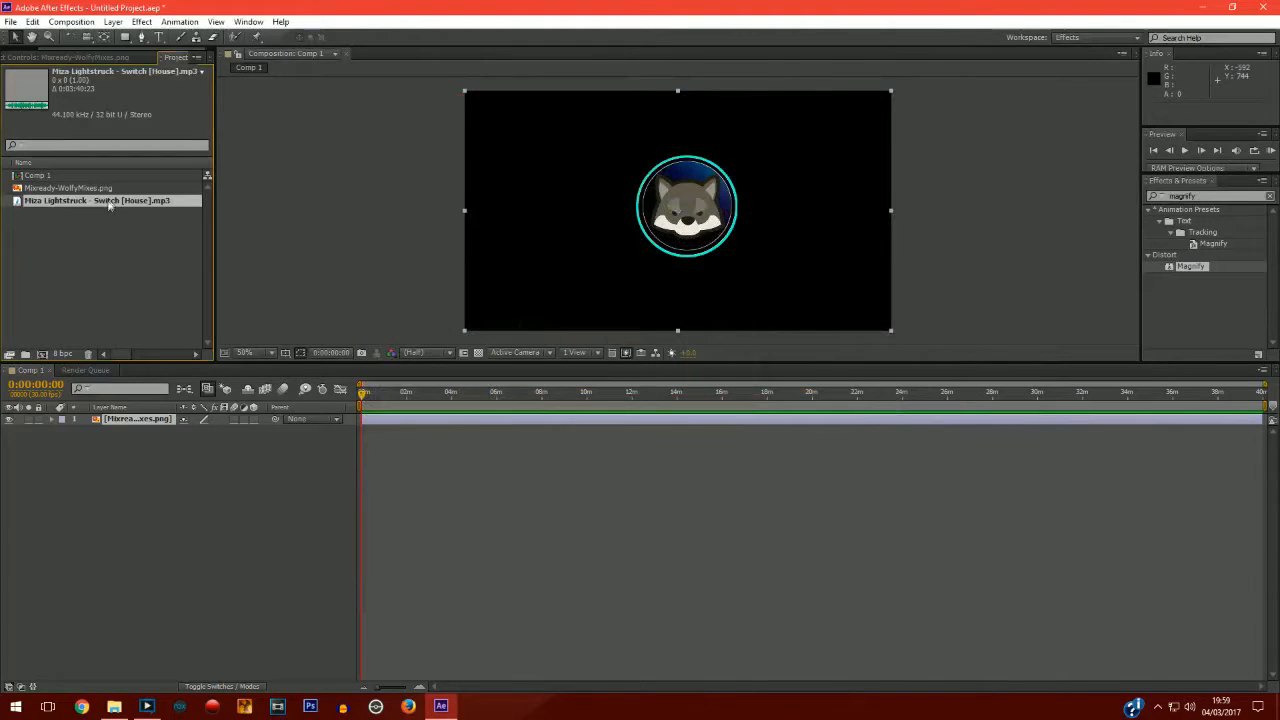
drag(110, 205, 132, 489)
Convert the audio track to keyframes with the Keyframe Assistant.
click(177, 22)
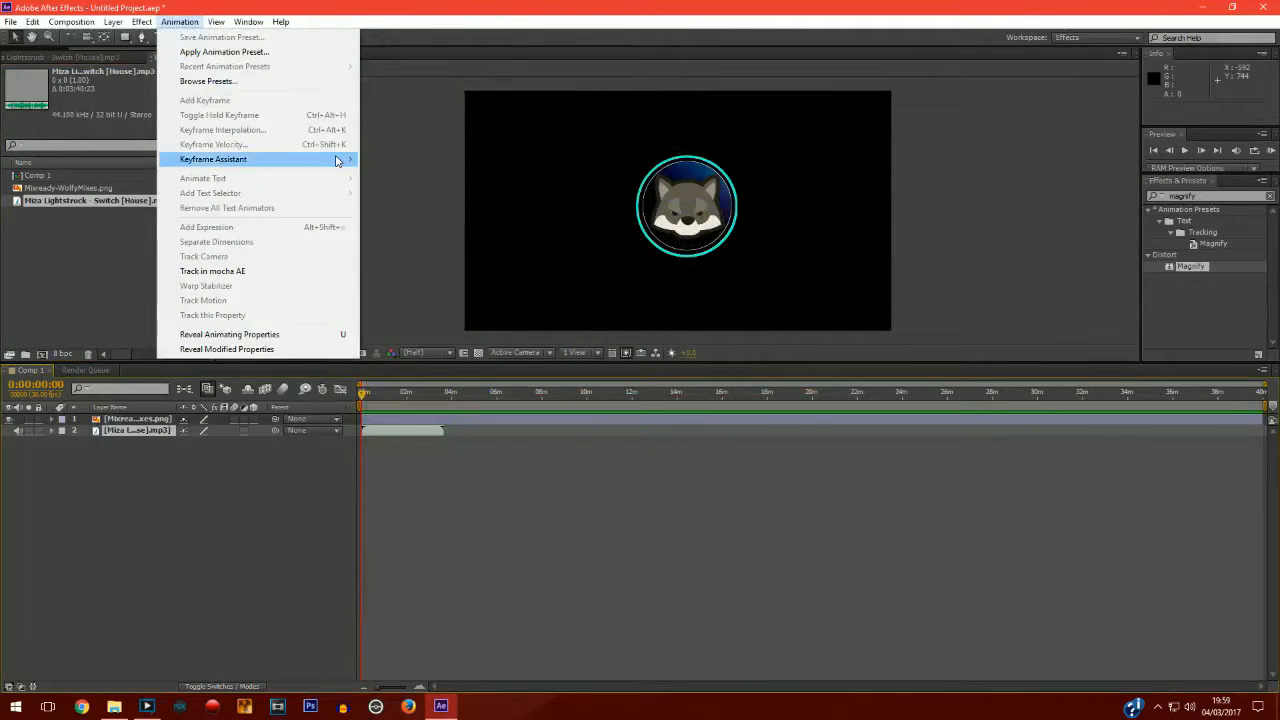
mouse_move(340, 160)
click(394, 160)
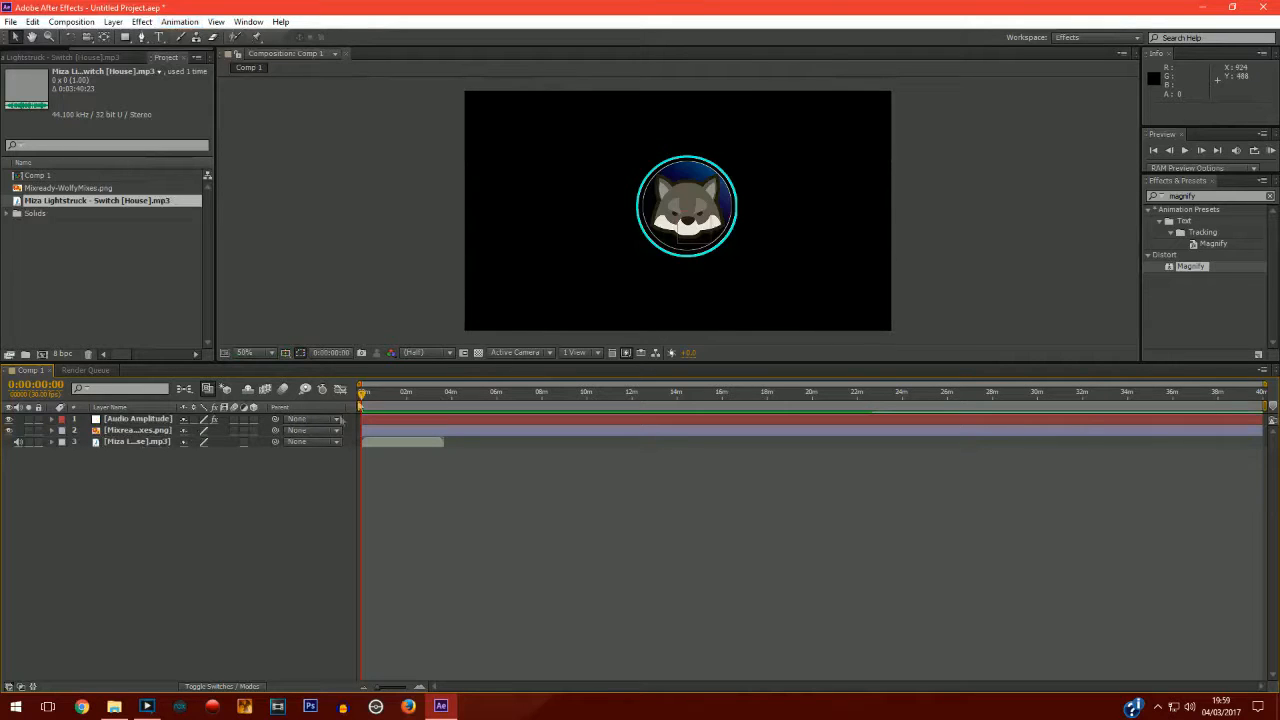
mouse_move(362, 395)
mouse_down()
mouse_move(404, 397)
mouse_move(362, 396)
mouse_up()
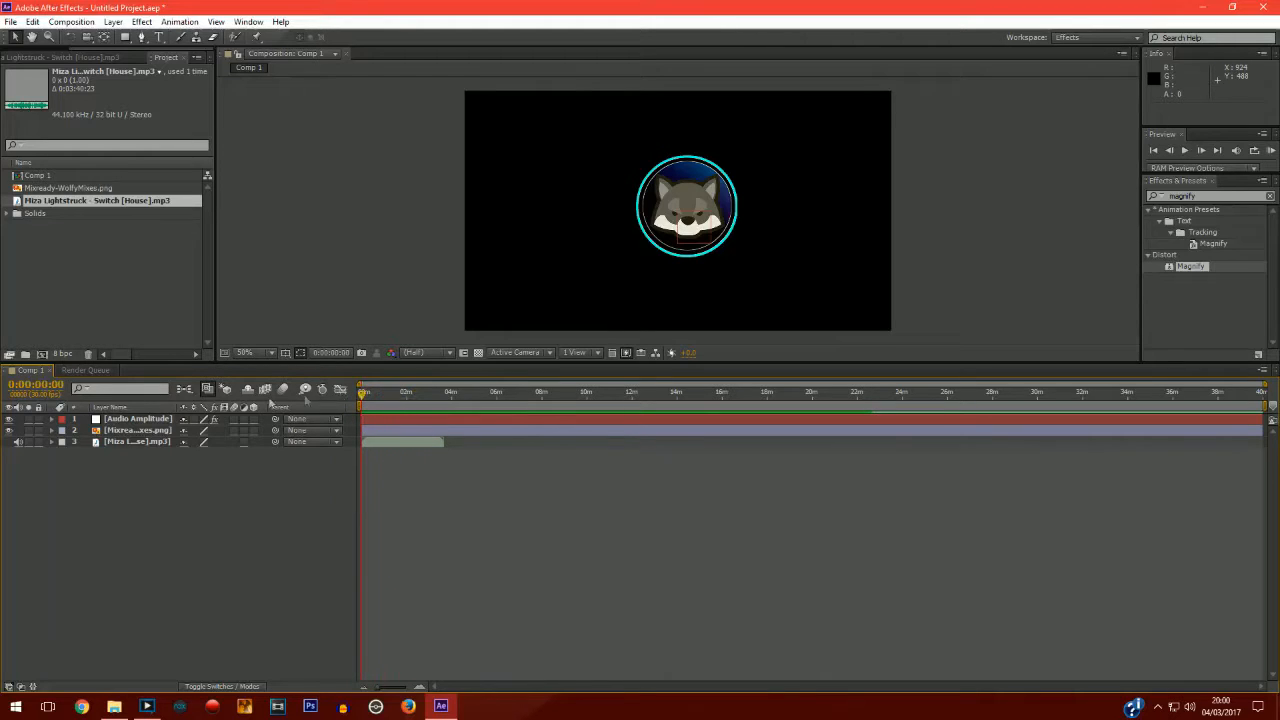
Delete the Left Channel and Right Channel effects from the Audio Amplitude layer, keeping Both Channels.
click(51, 418)
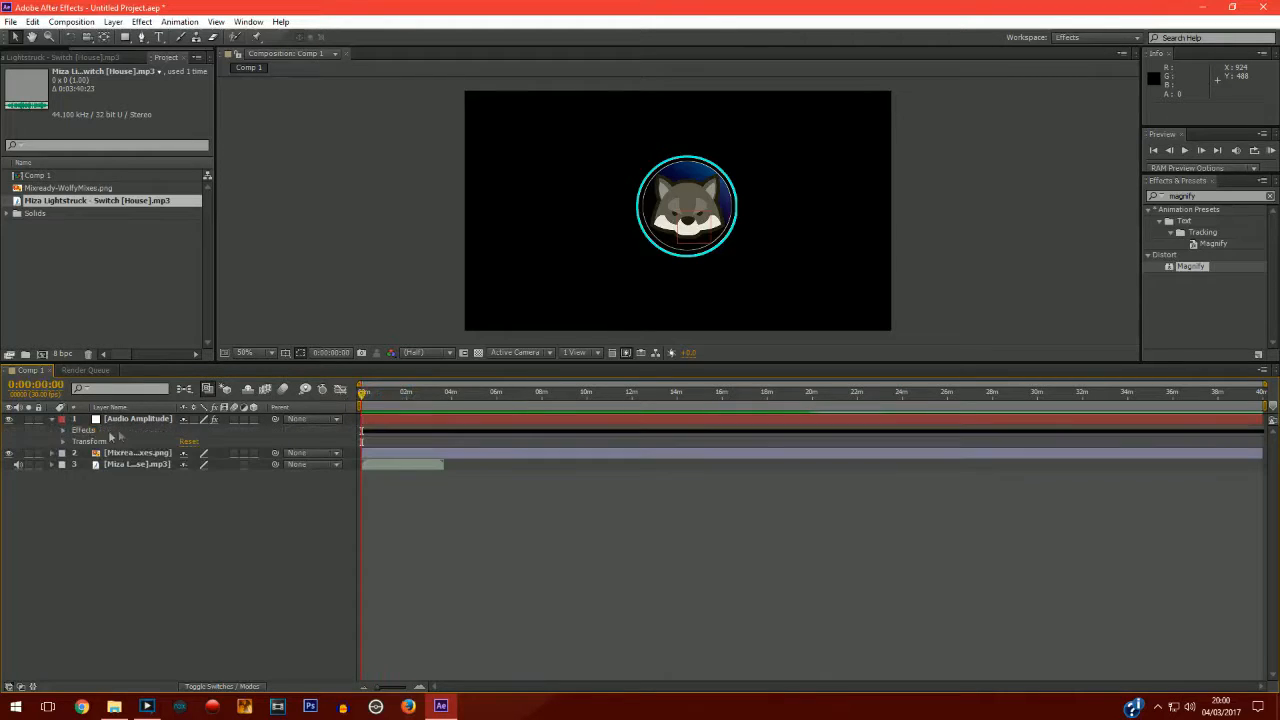
click(63, 430)
click(104, 441)
ctrl+click(121, 456)
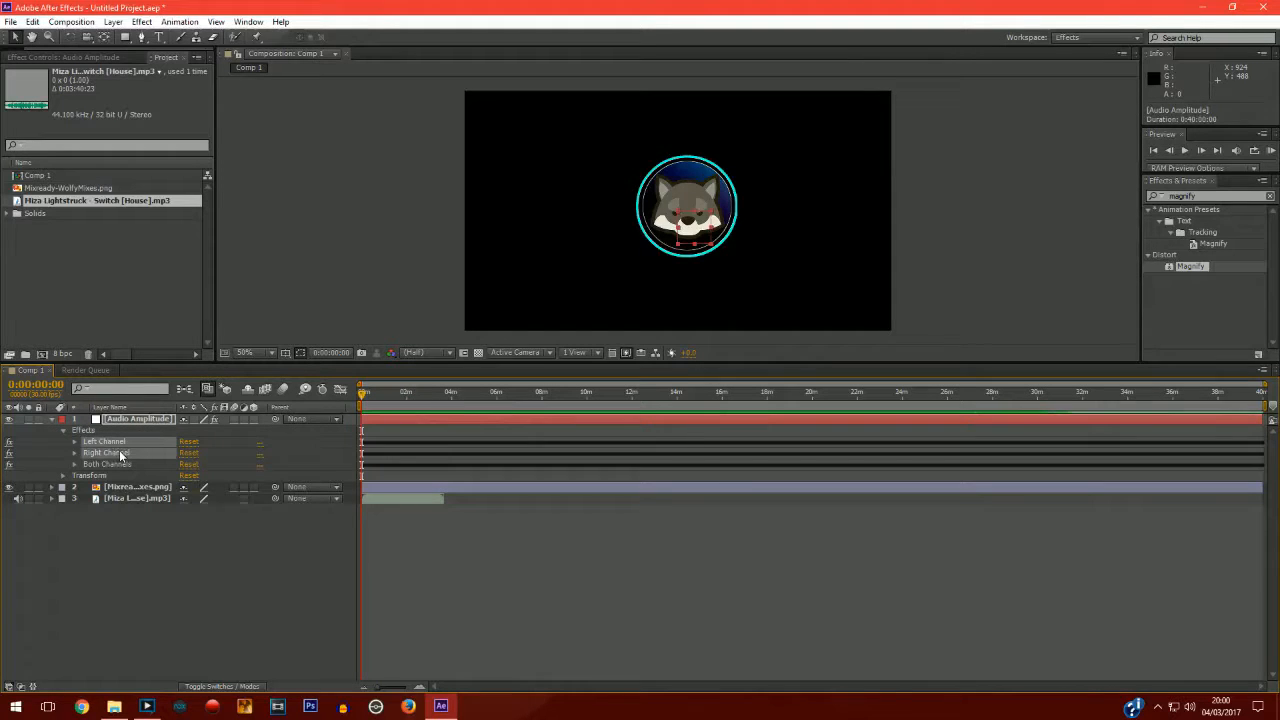
key(Delete)
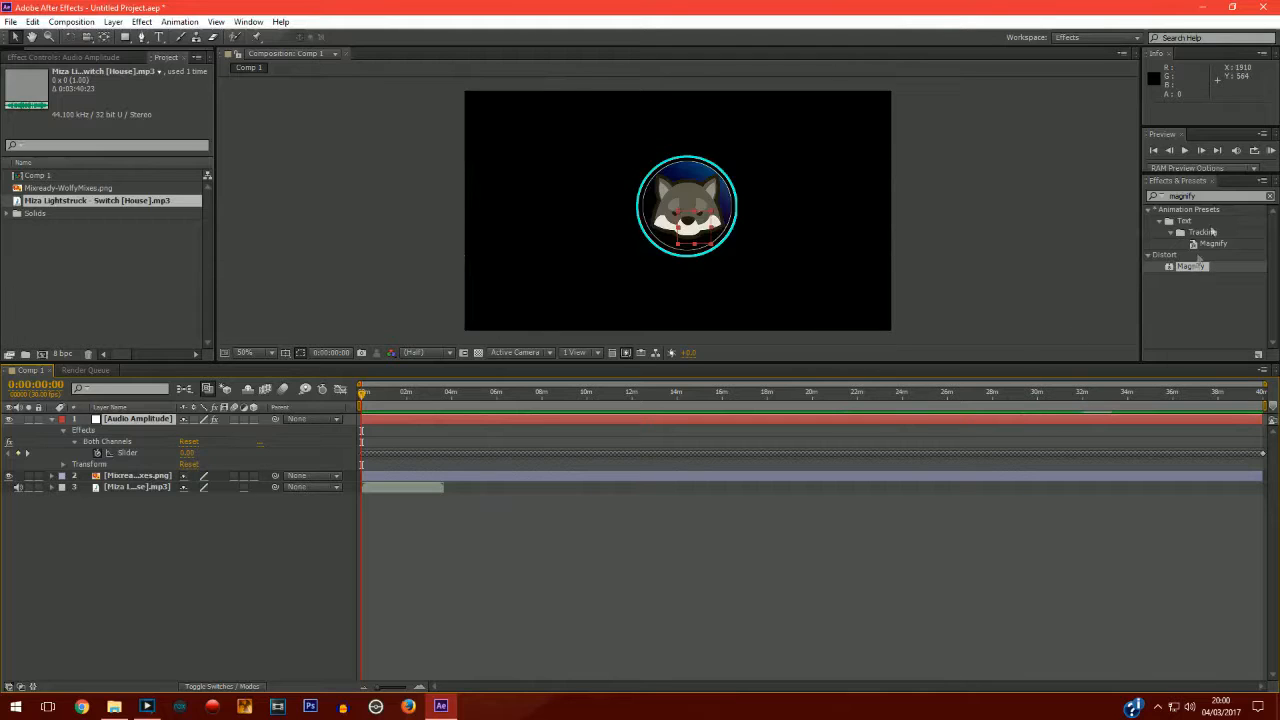
Apply the Magnify effect to the logo image layer.
click(1204, 196)
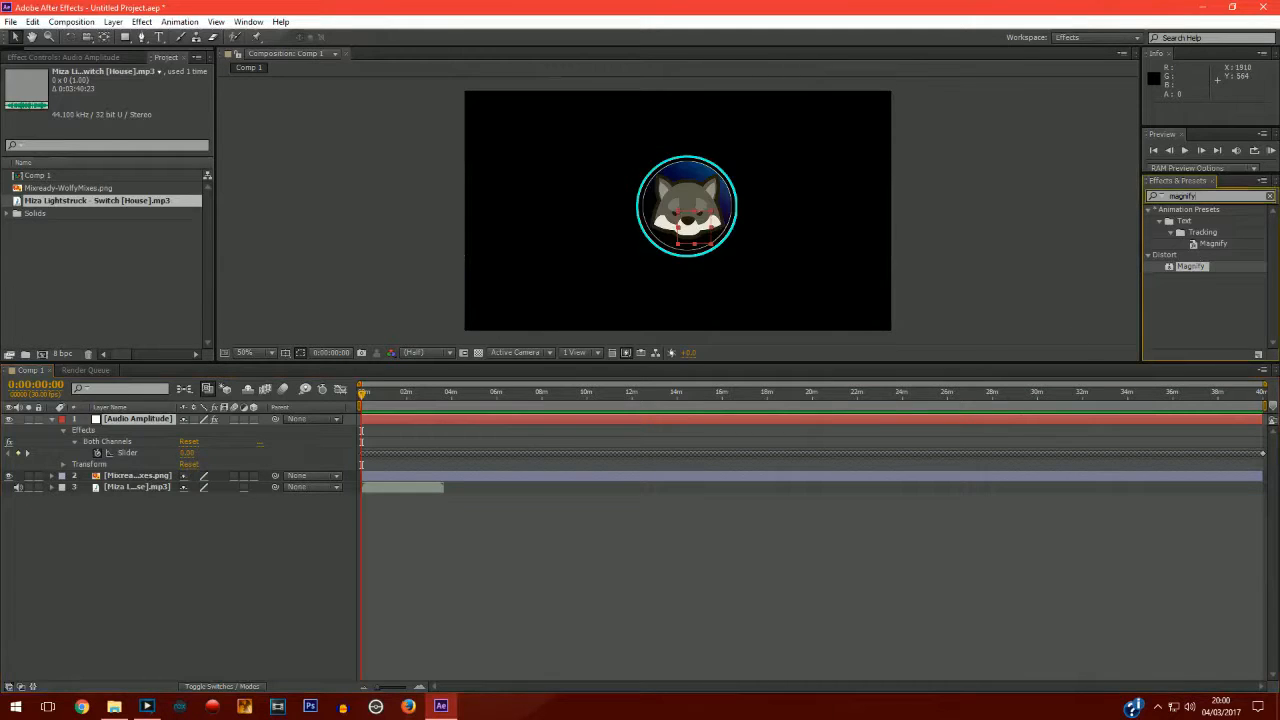
drag(1196, 271, 152, 479)
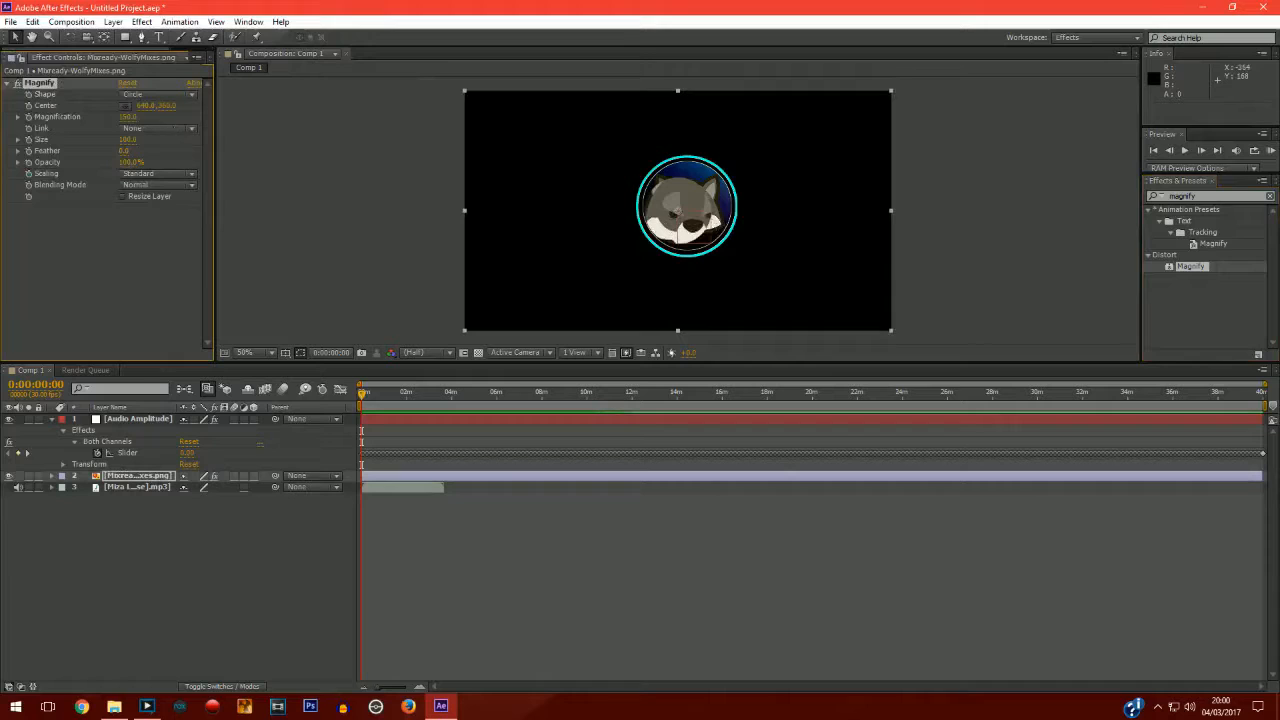
Set the Magnify effect's Magnification to 100 and Size to 400.
click(128, 117)
text(100)
key(Return)
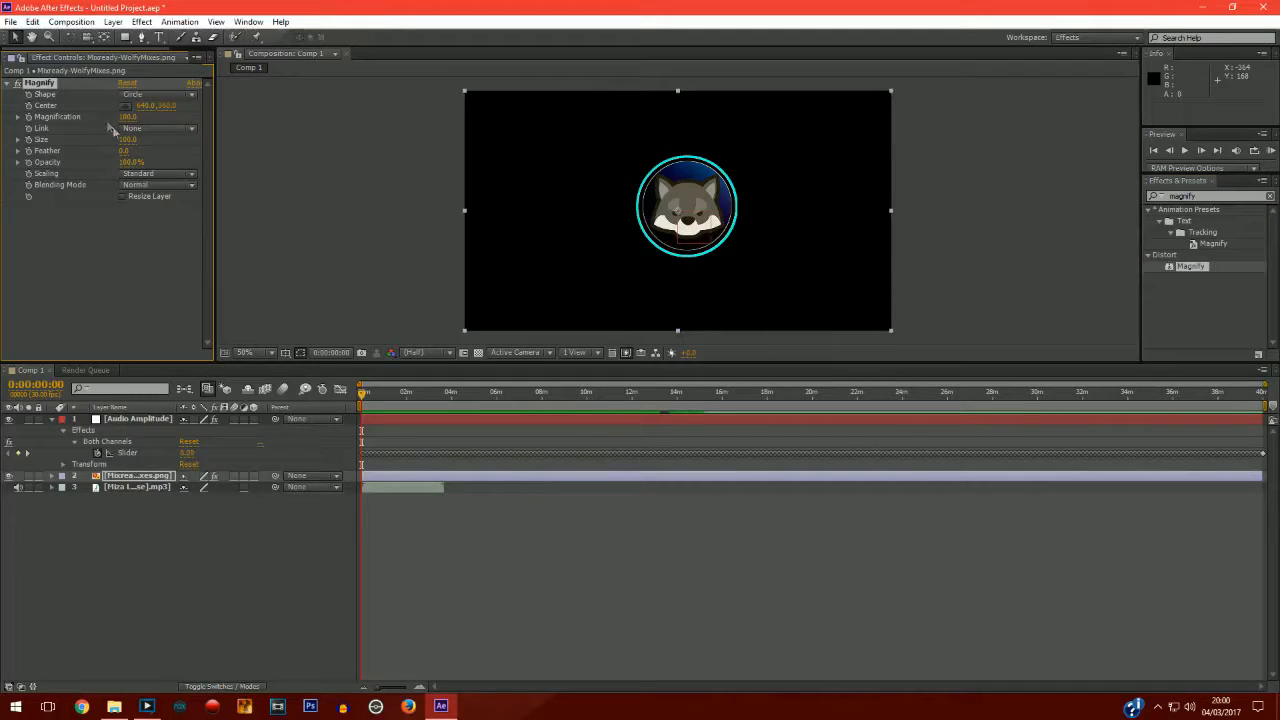
click(128, 140)
text(400)
key(Return)
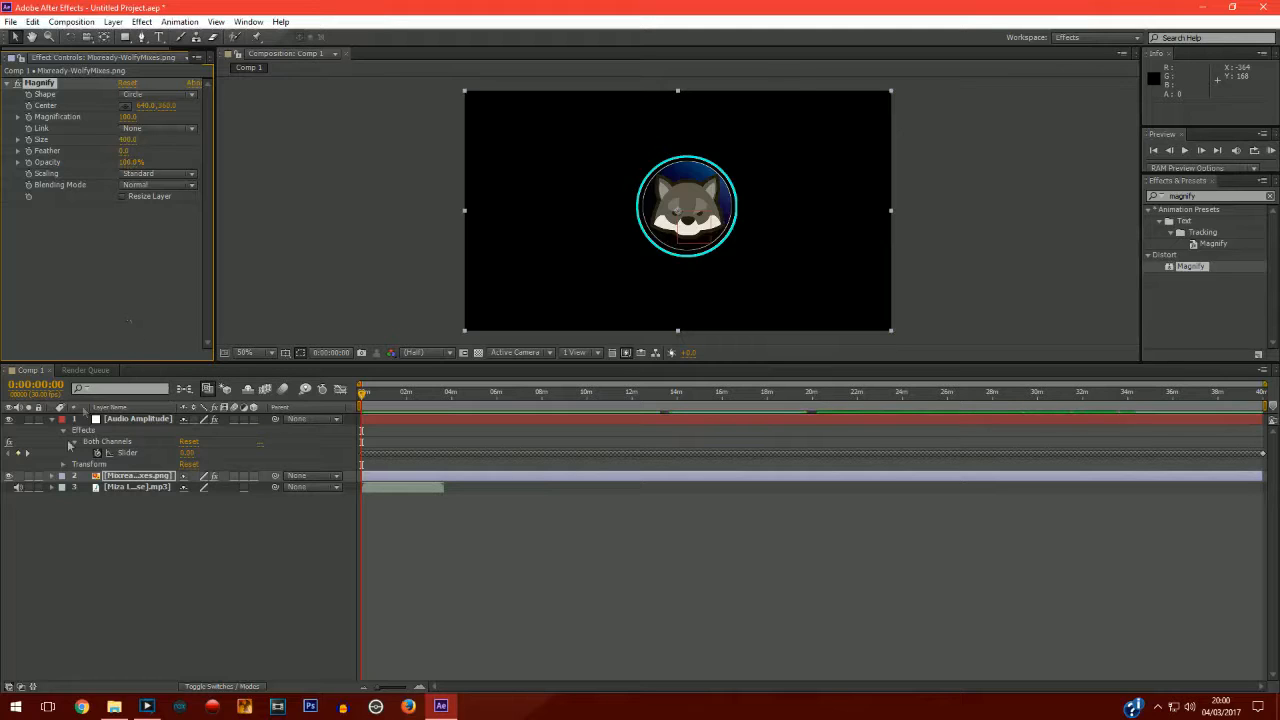
Add a Magnification expression of 100 plus the Audio Amplitude Both Channels Slider times .5.
click(52, 475)
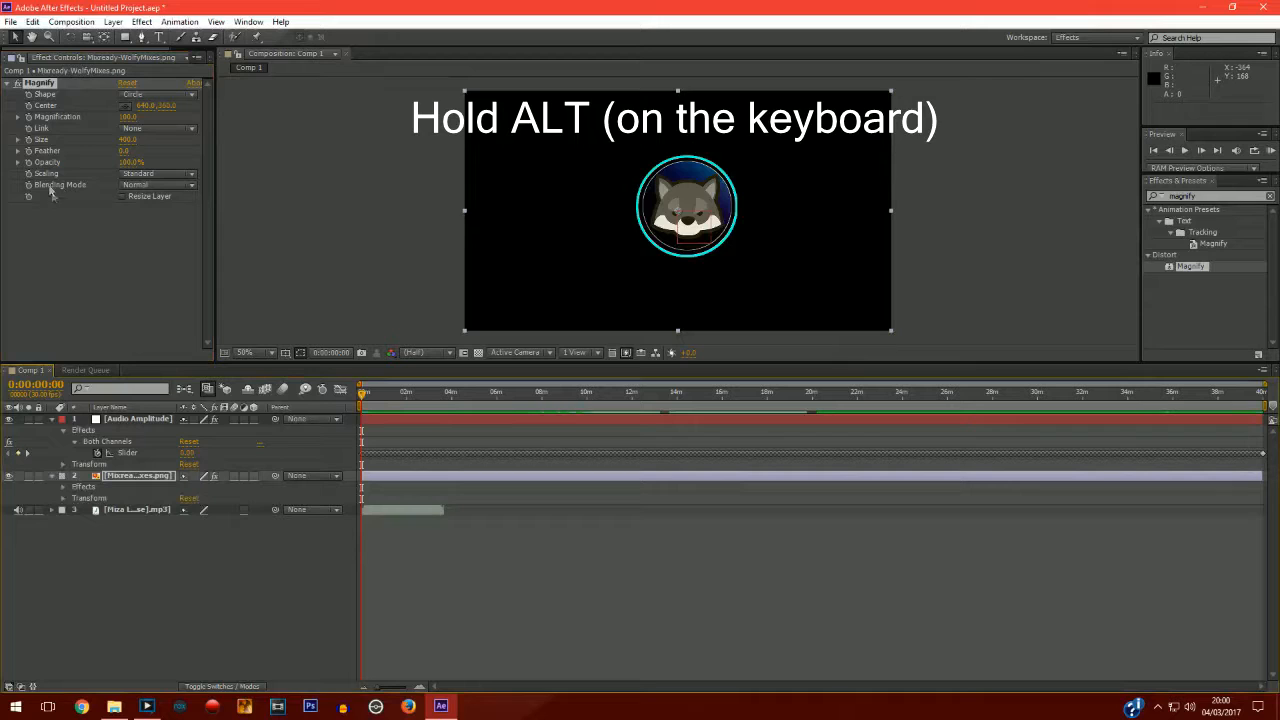
alt+click(31, 117)
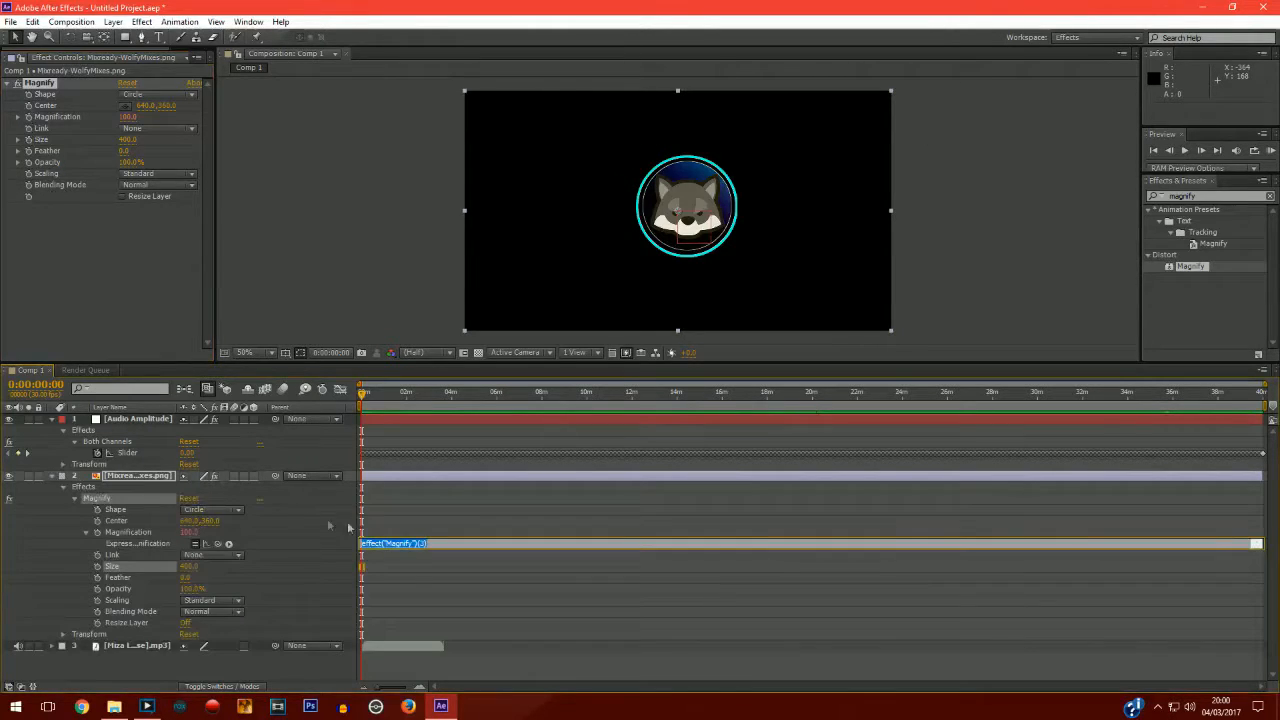
click(430, 543)
drag(430, 543, 342, 541)
text(100+)
drag(217, 543, 169, 454)
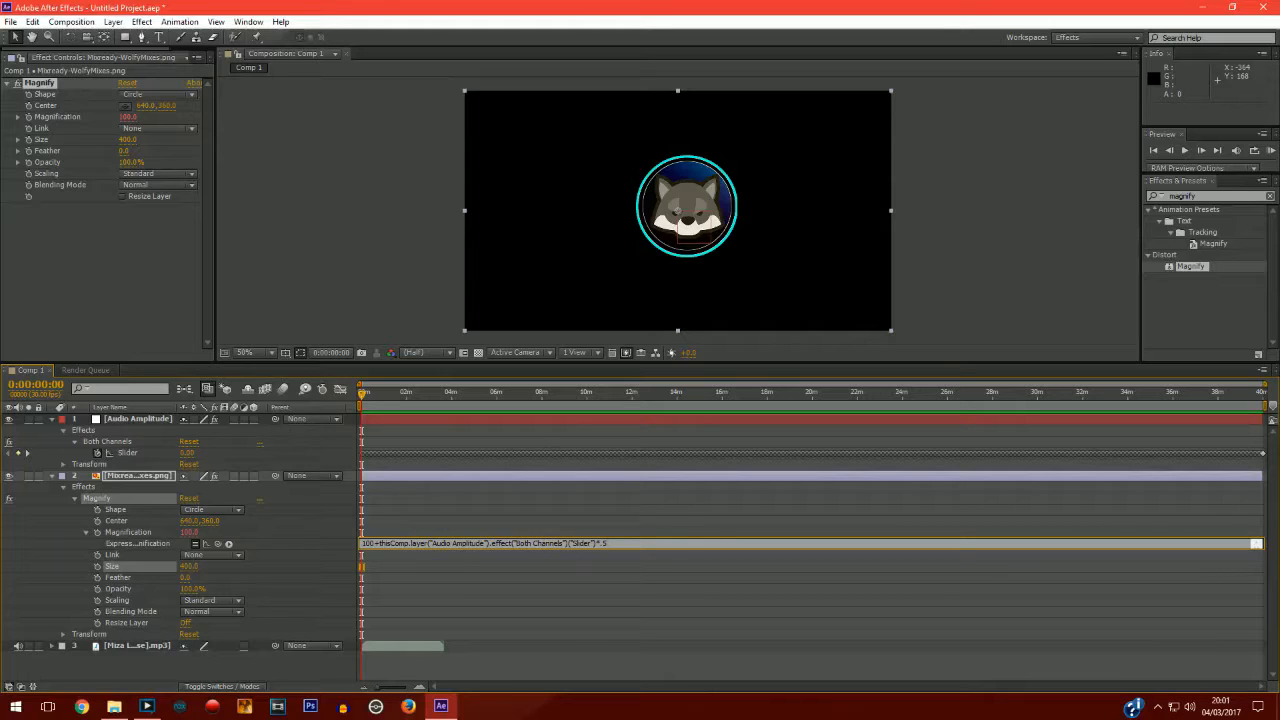
click(313, 544)
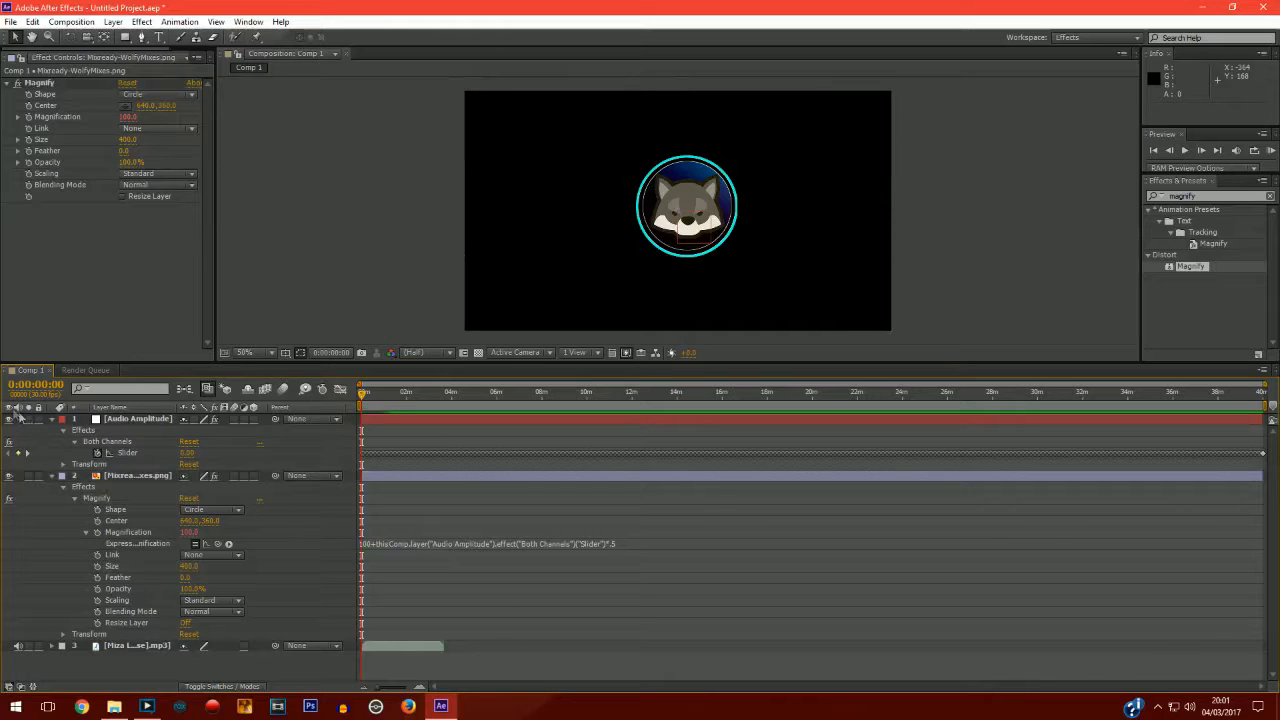
Collapse the layers and preview the composition to check the logo reacting to the audio.
click(51, 419)
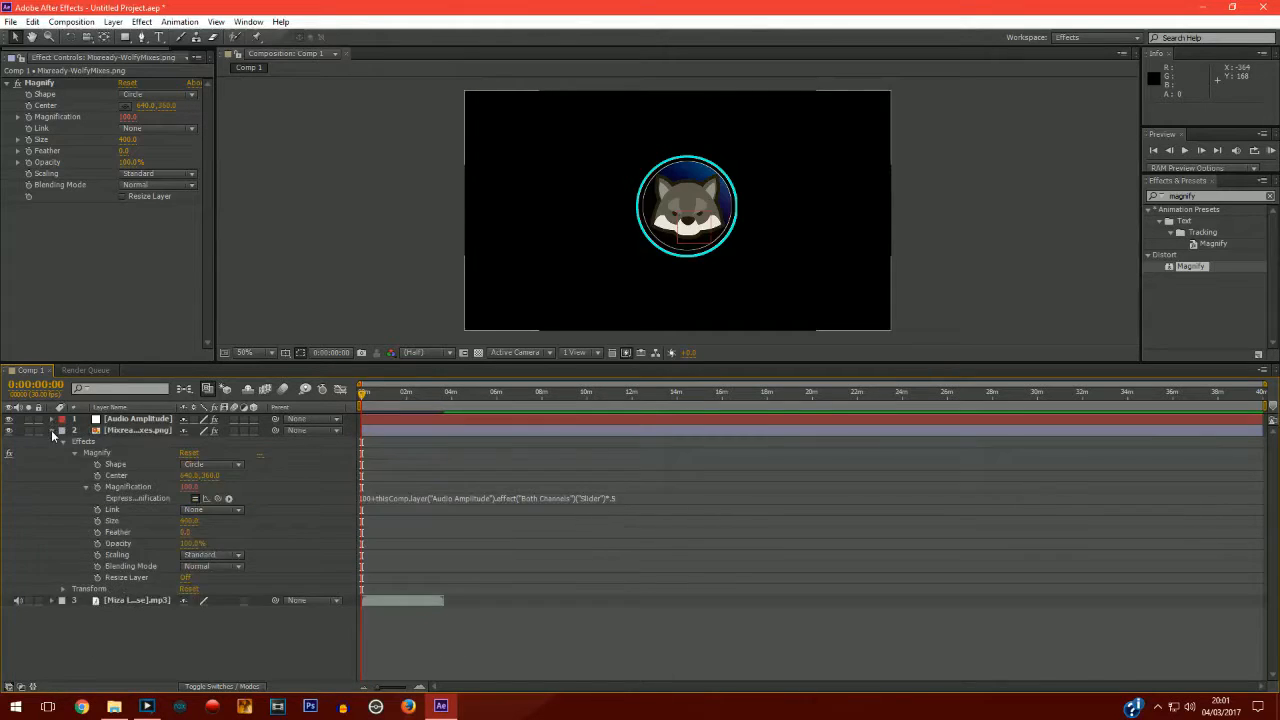
click(51, 430)
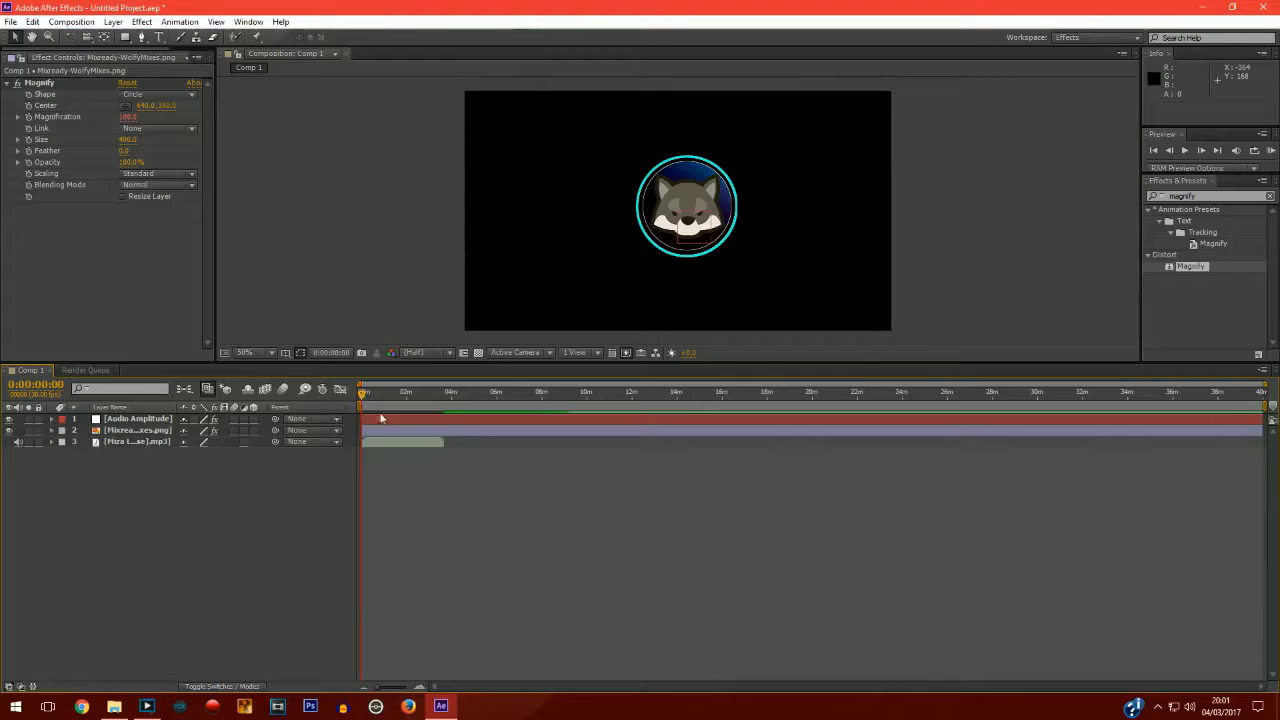
drag(380, 694, 403, 692)
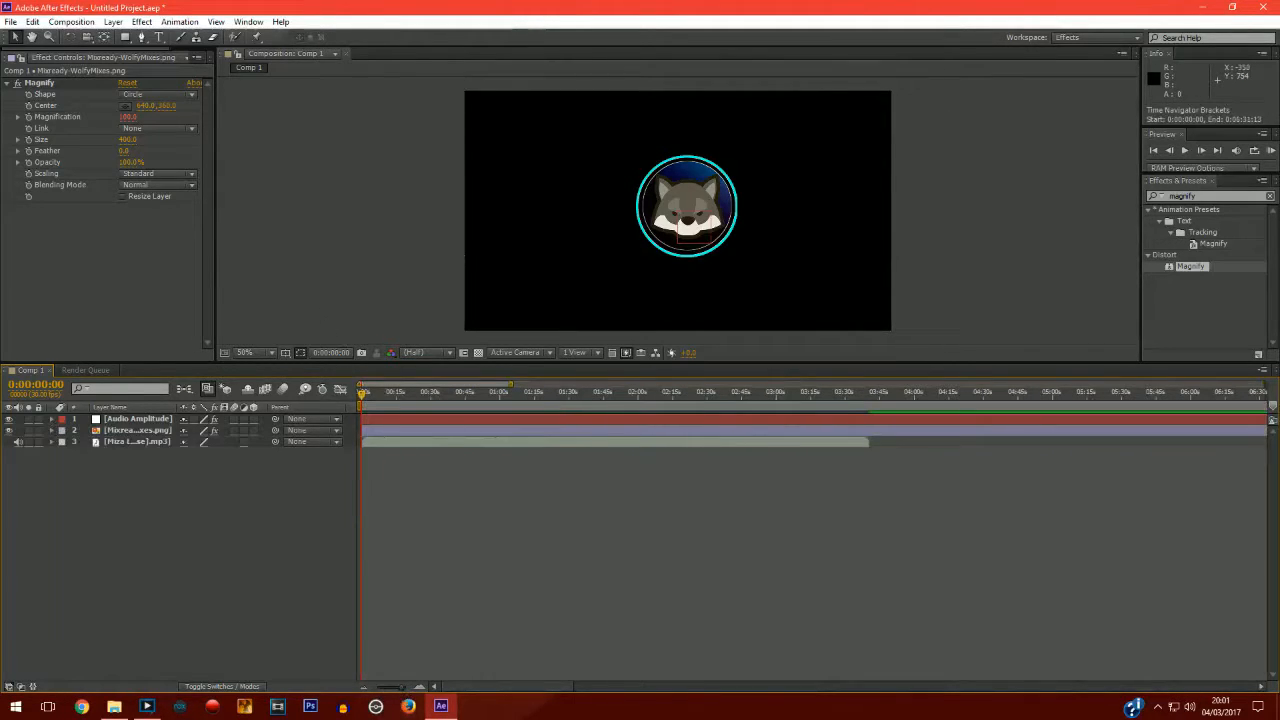
mouse_move(362, 398)
mouse_down()
mouse_move(390, 397)
mouse_move(338, 400)
mouse_up()
click(1185, 150)
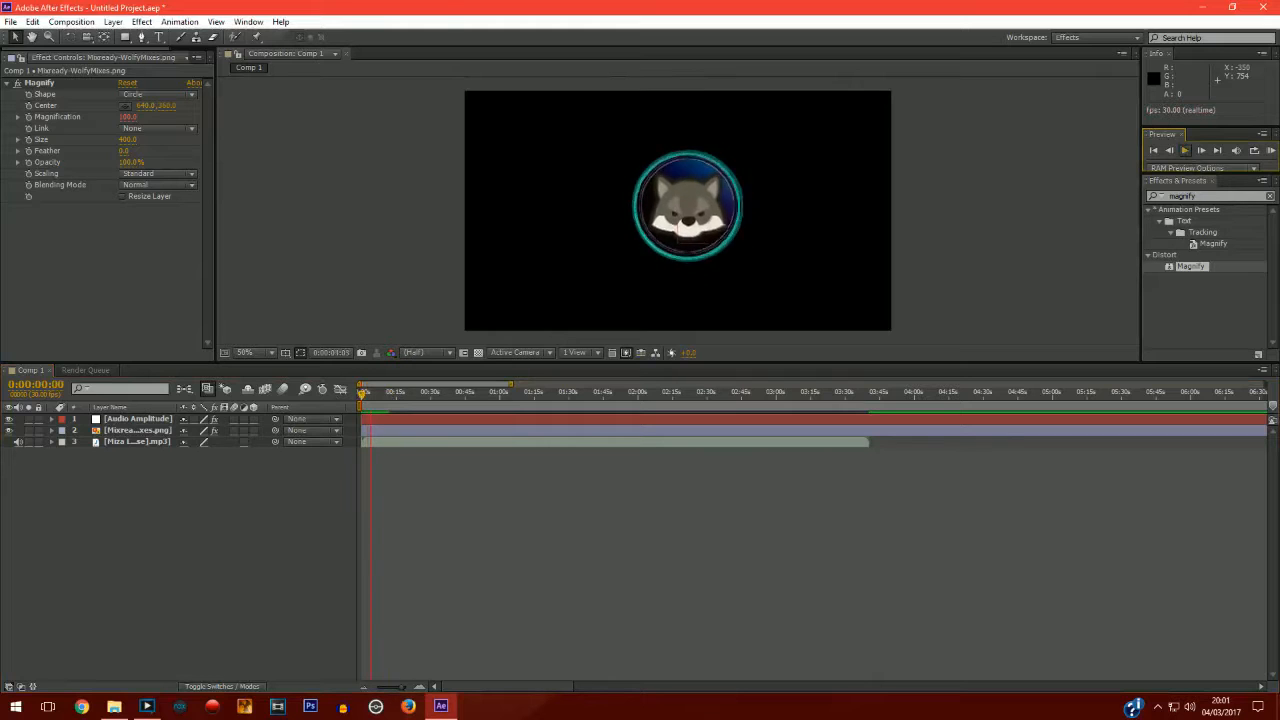
click(1186, 152)
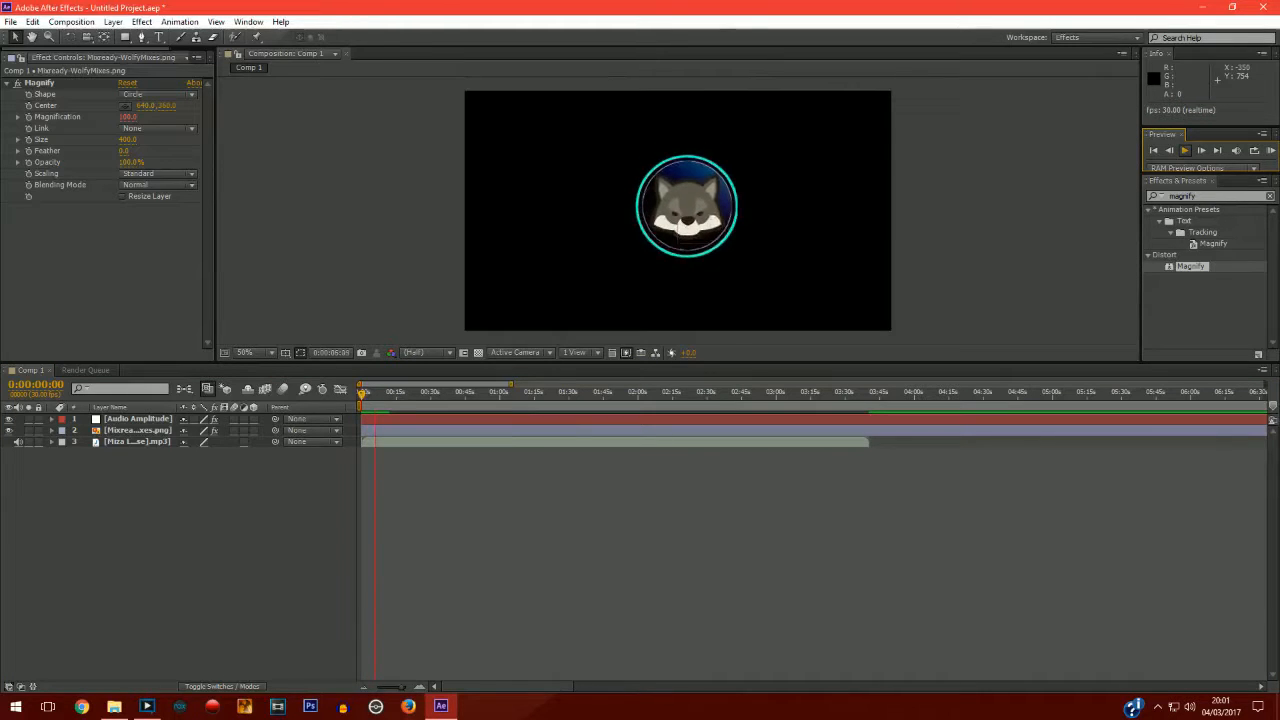
click(1186, 152)
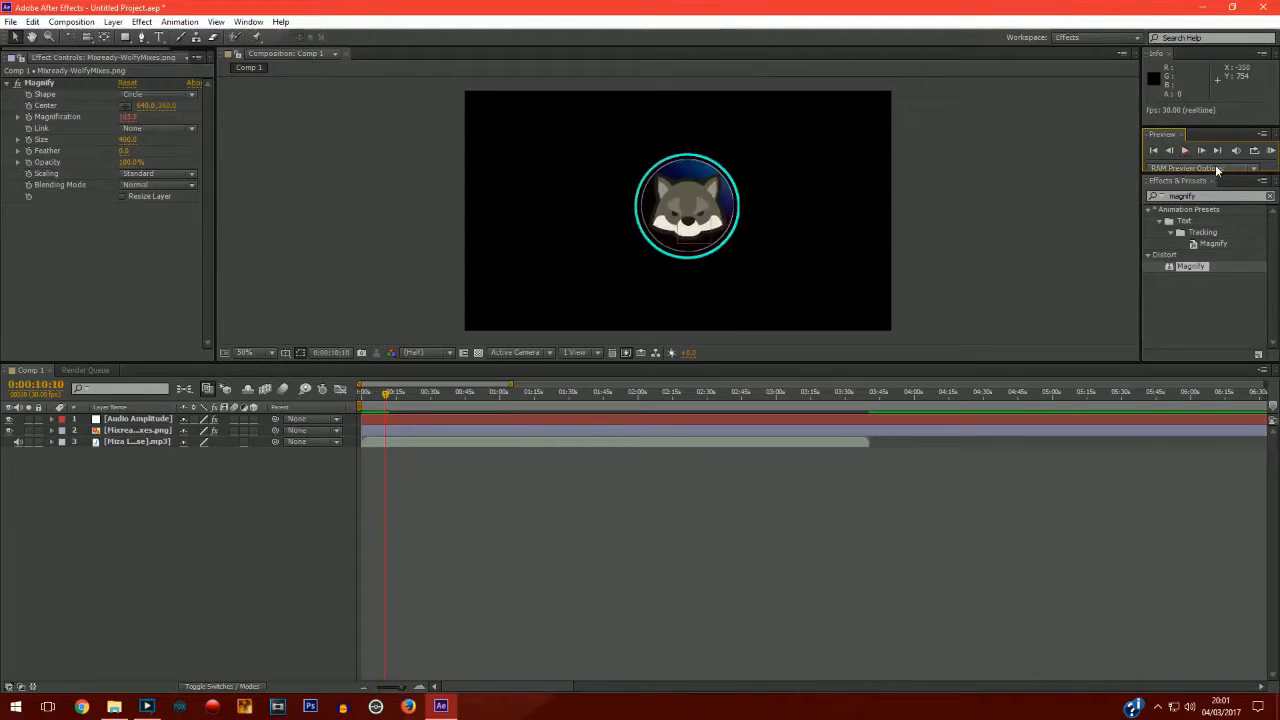
click(1186, 152)
drag(386, 398, 362, 398)
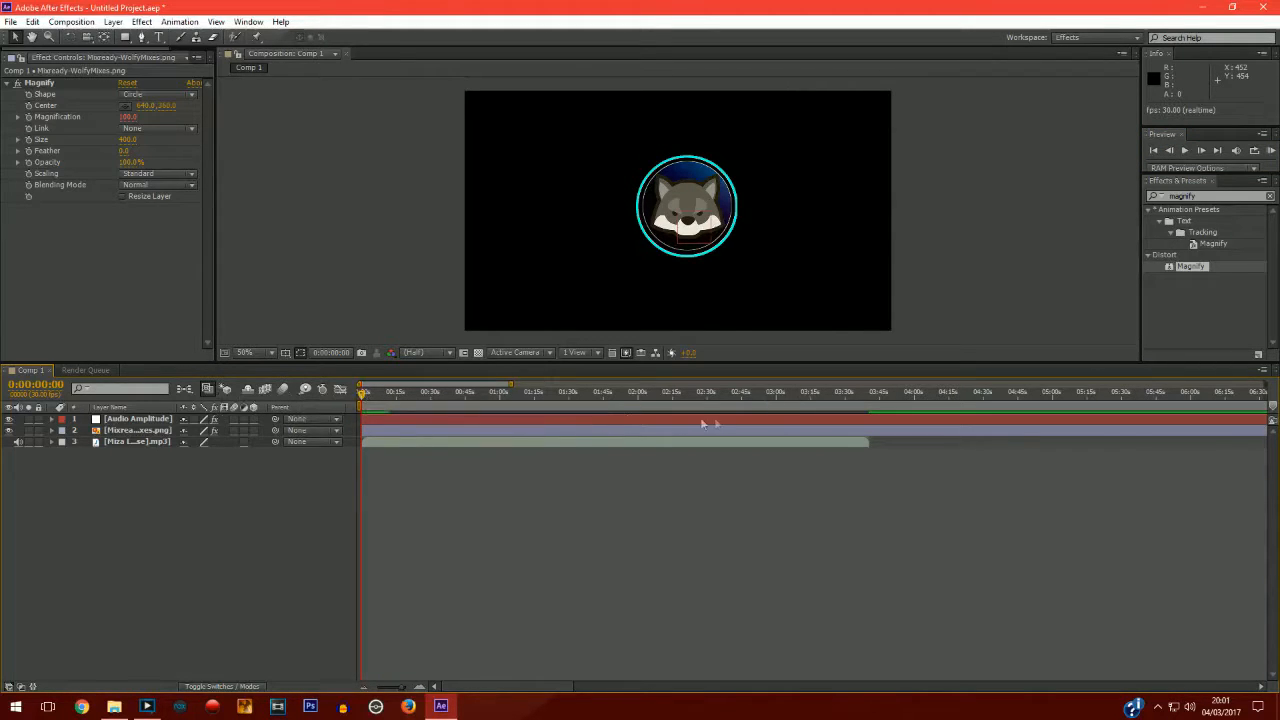
mouse_move(363, 399)
mouse_down()
mouse_move(374, 398)
mouse_move(357, 400)
mouse_up()
Set the composition's duration to 0:03:40:23 to match the audio track's length.
drag(212, 94, 270, 94)
click(222, 57)
click(114, 249)
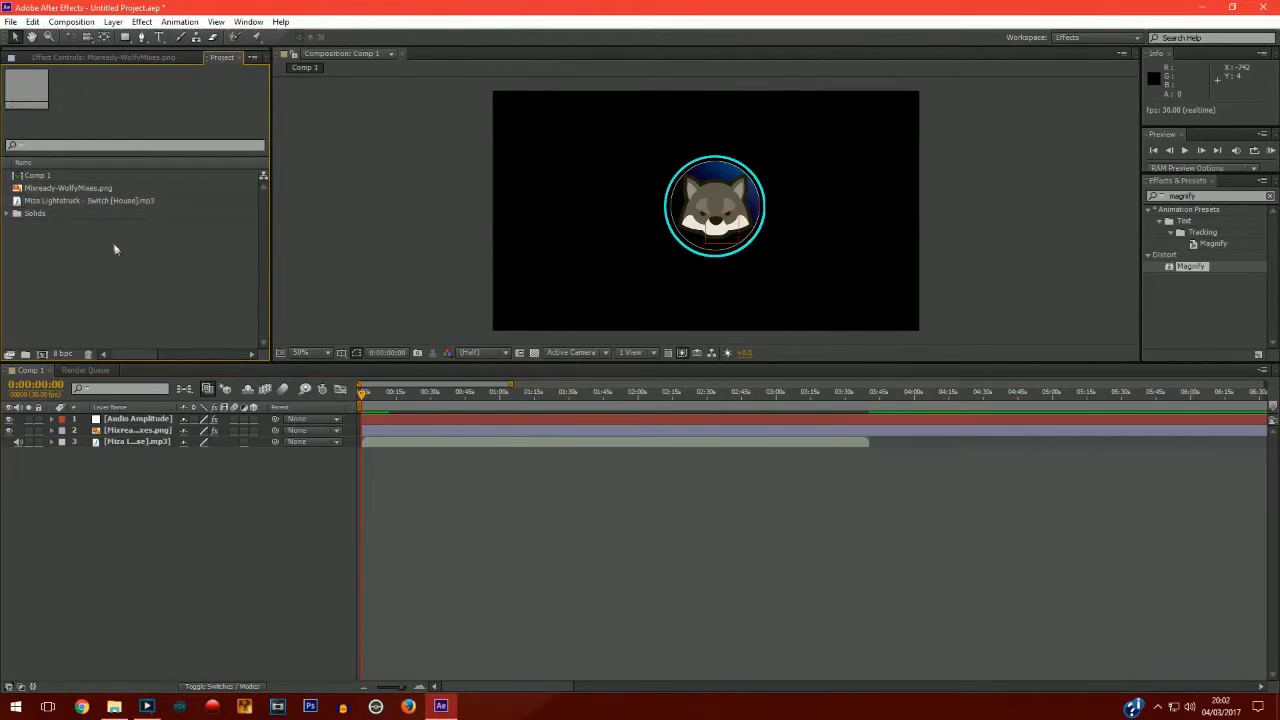
click(86, 200)
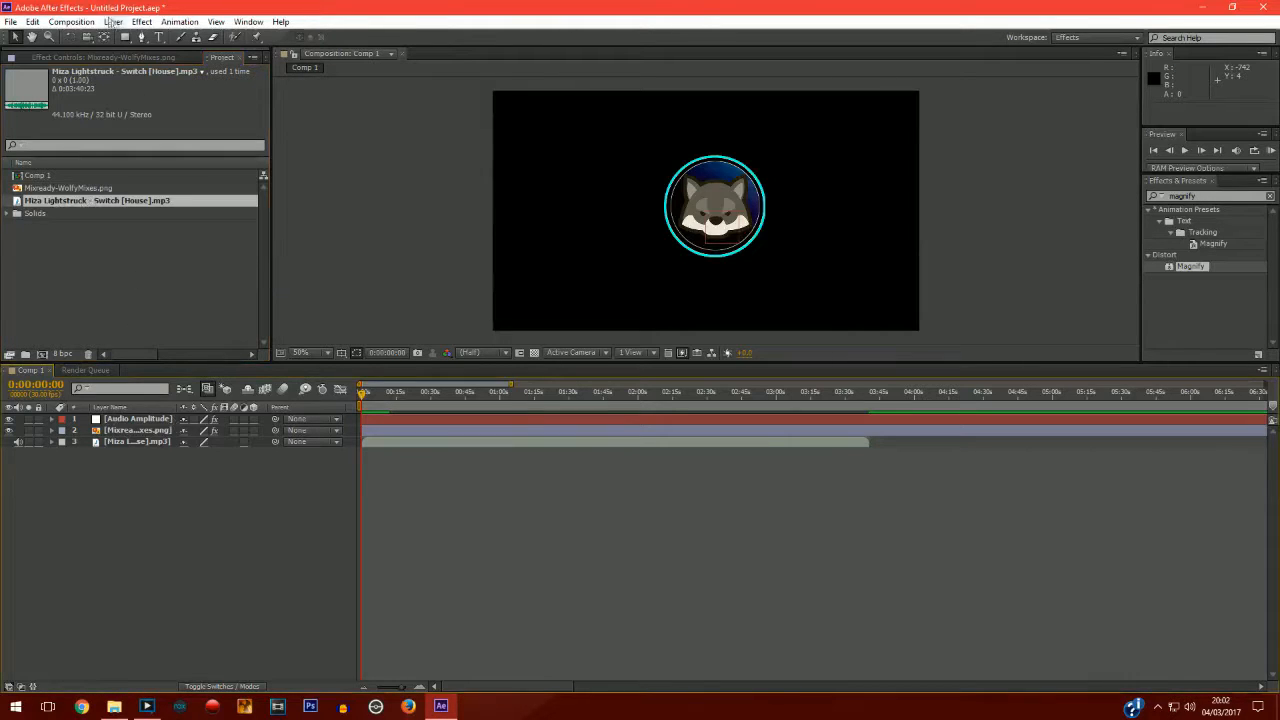
click(71, 22)
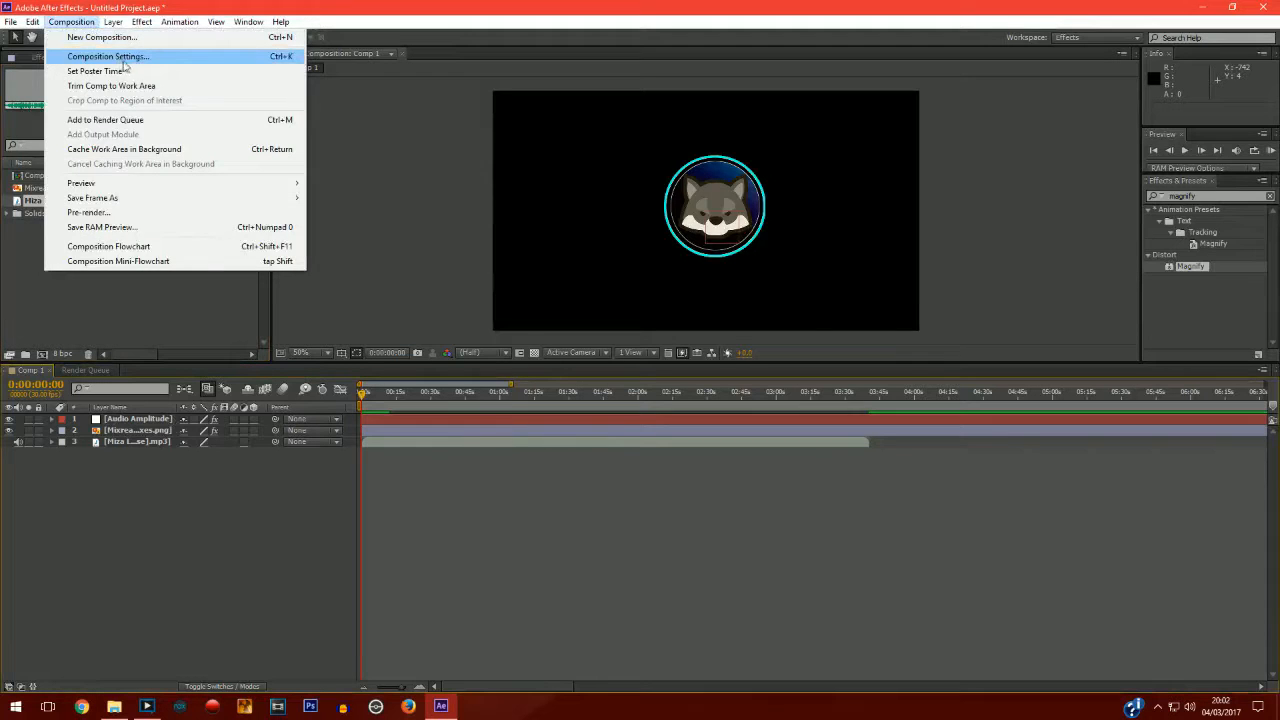
click(128, 57)
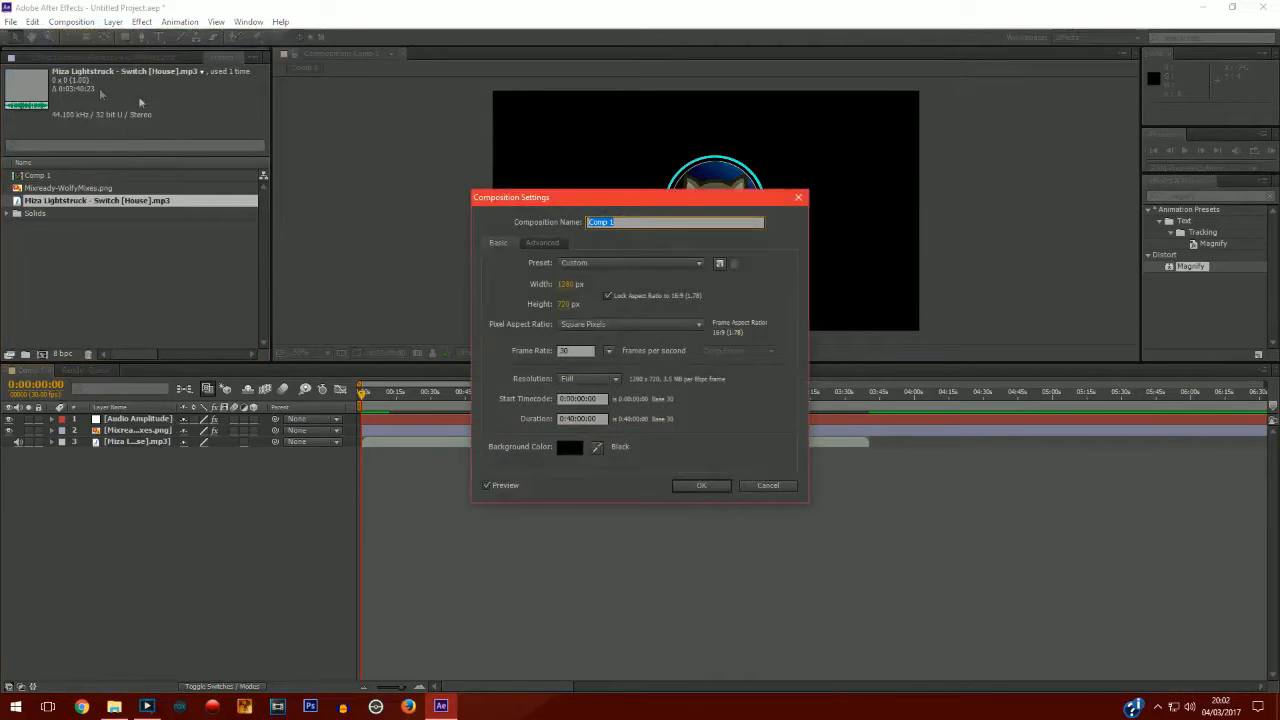
drag(573, 200, 284, 91)
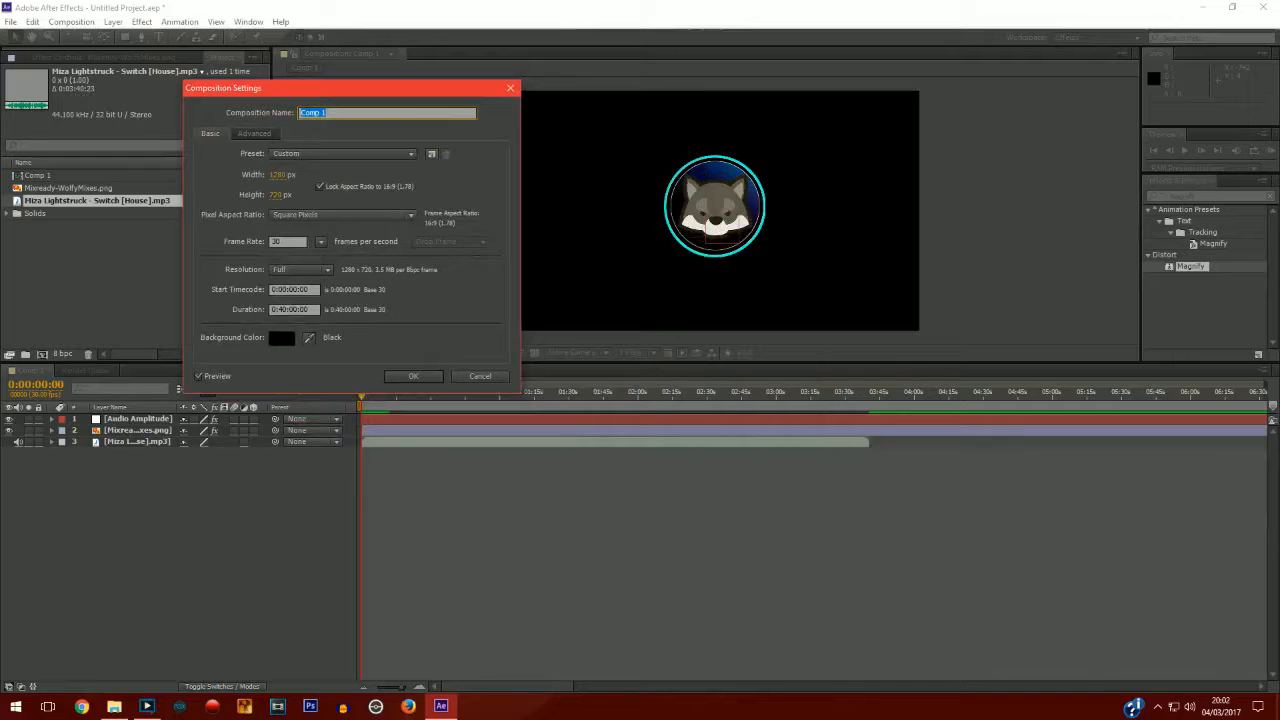
click(308, 310)
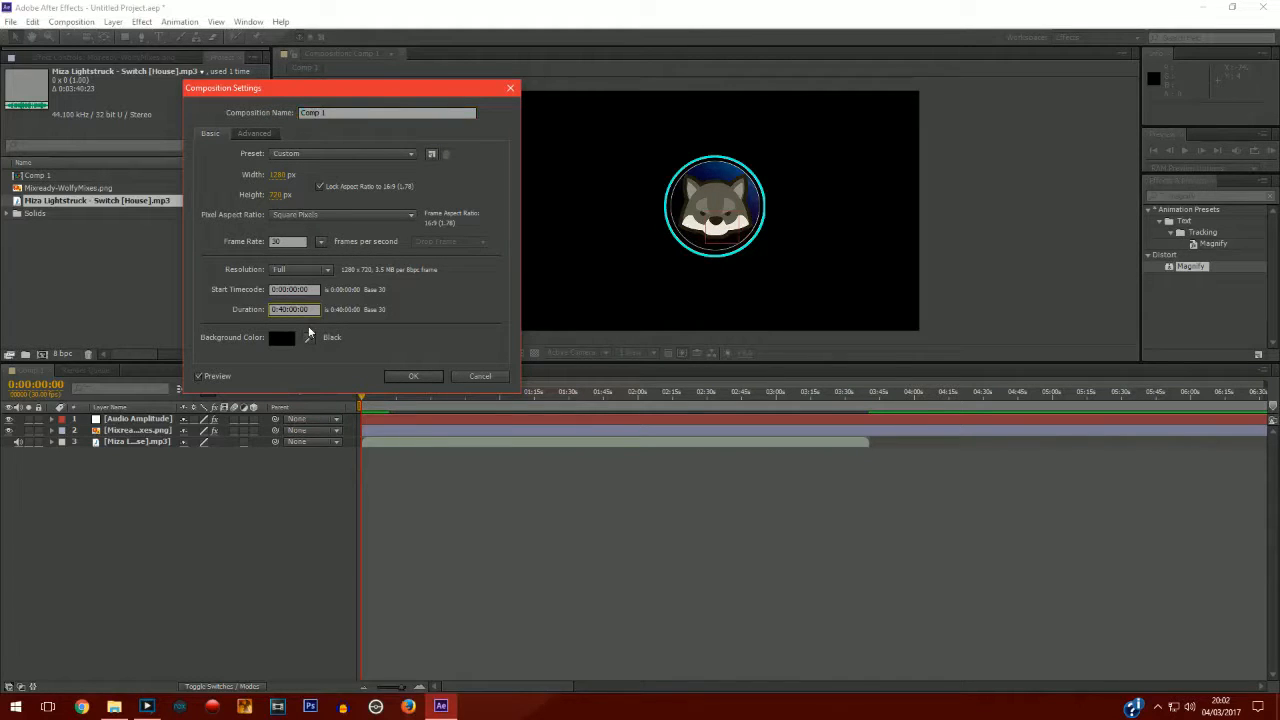
text(30000)
key(BackSpace)
key(BackSpace)
text(40:23)
click(413, 377)
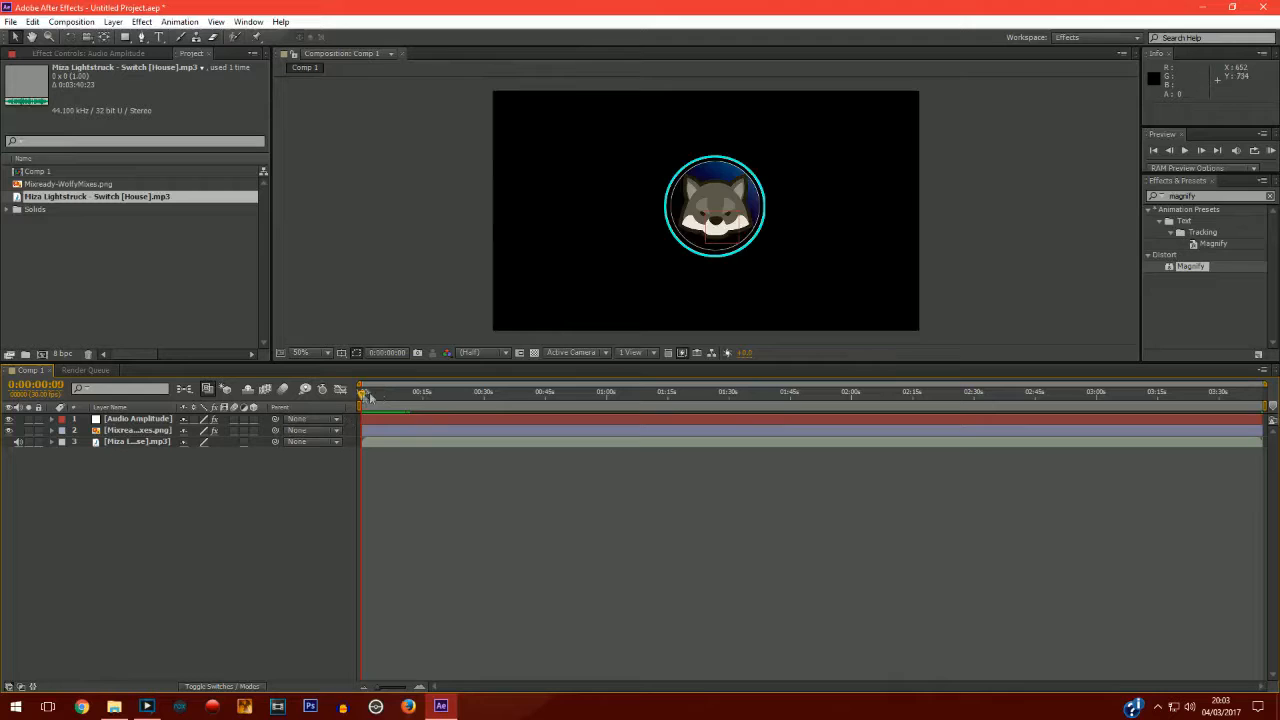
Set the composition's duration to 0:10:40:23 in the composition settings.
drag(363, 394, 130, 390)
click(76, 22)
click(108, 56)
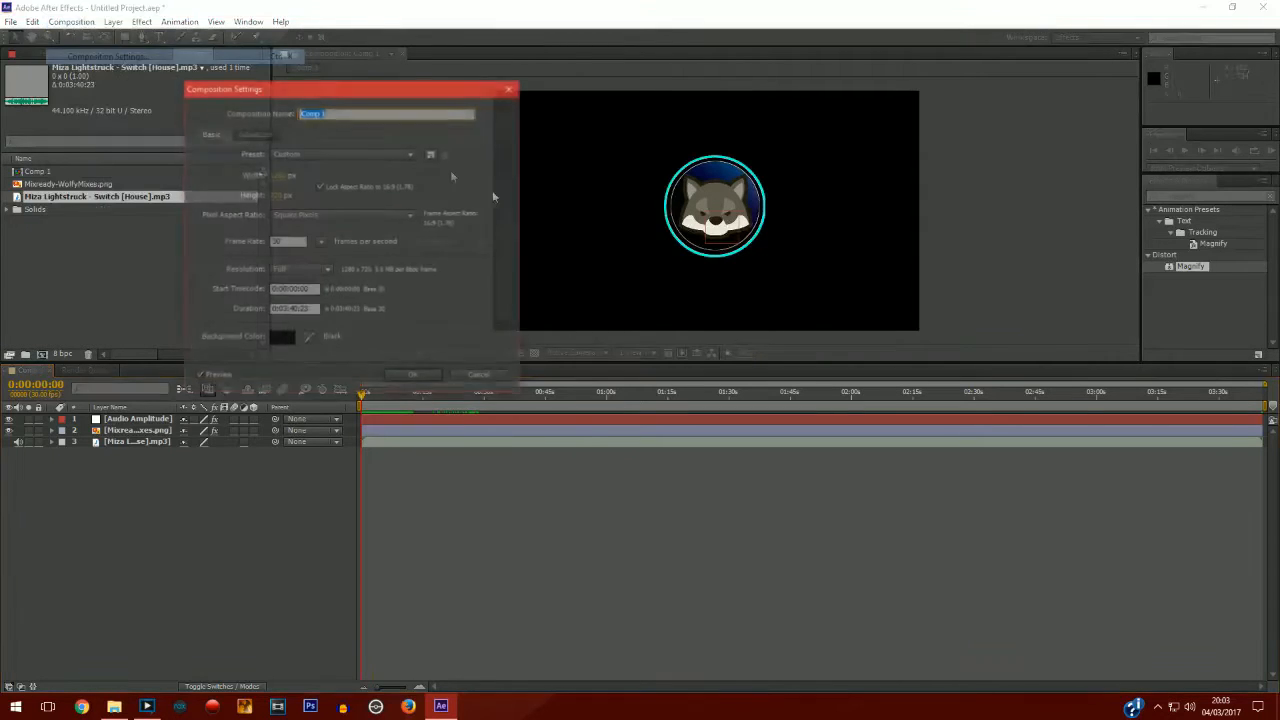
click(287, 310)
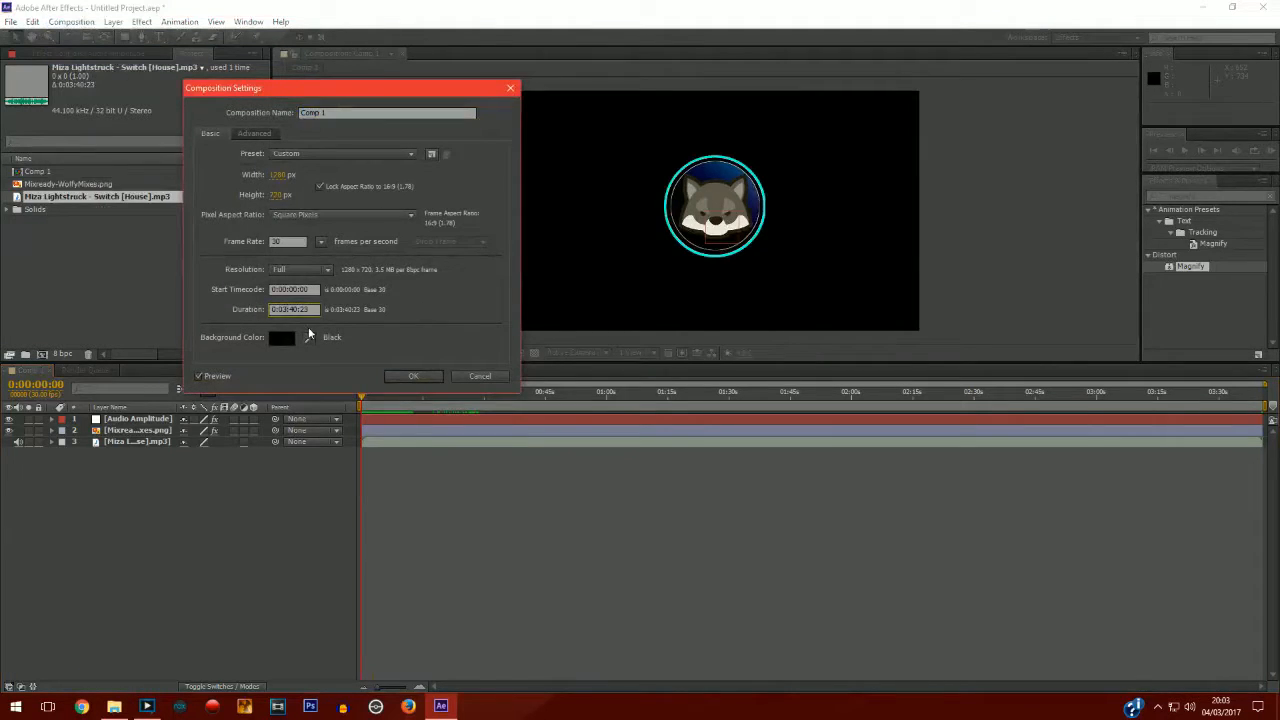
key(BackSpace)
text(10)
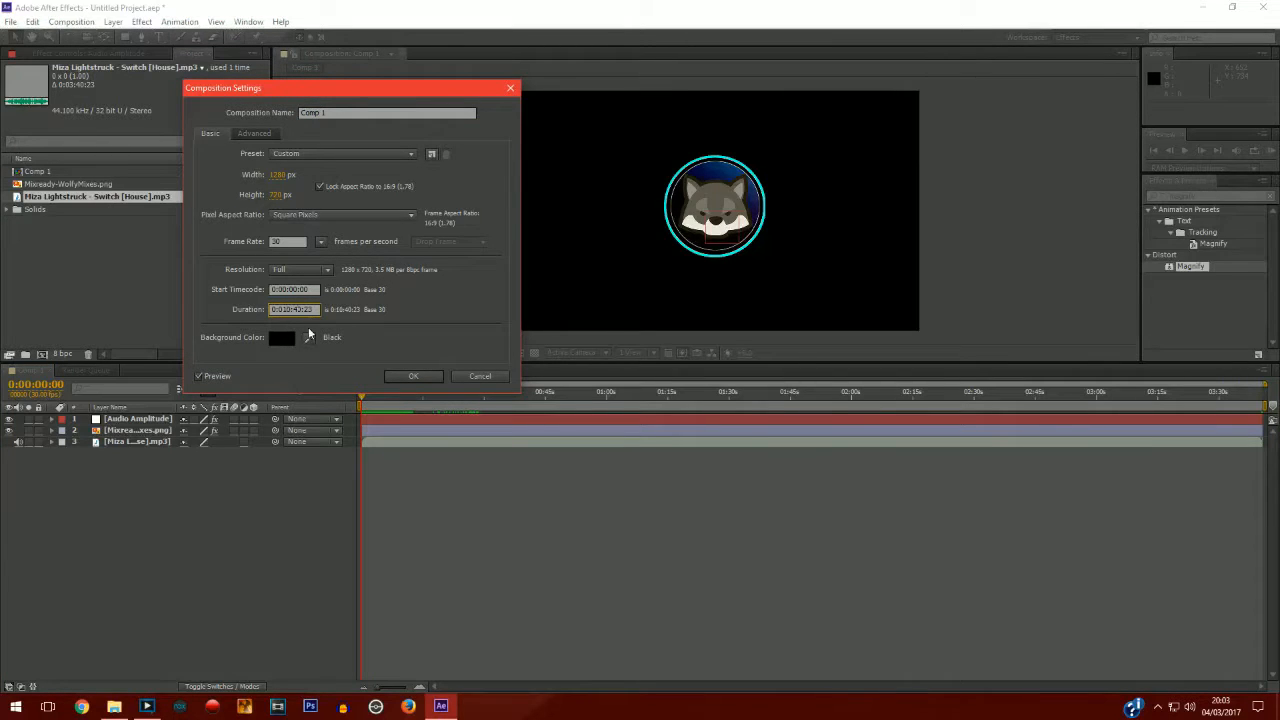
click(403, 377)
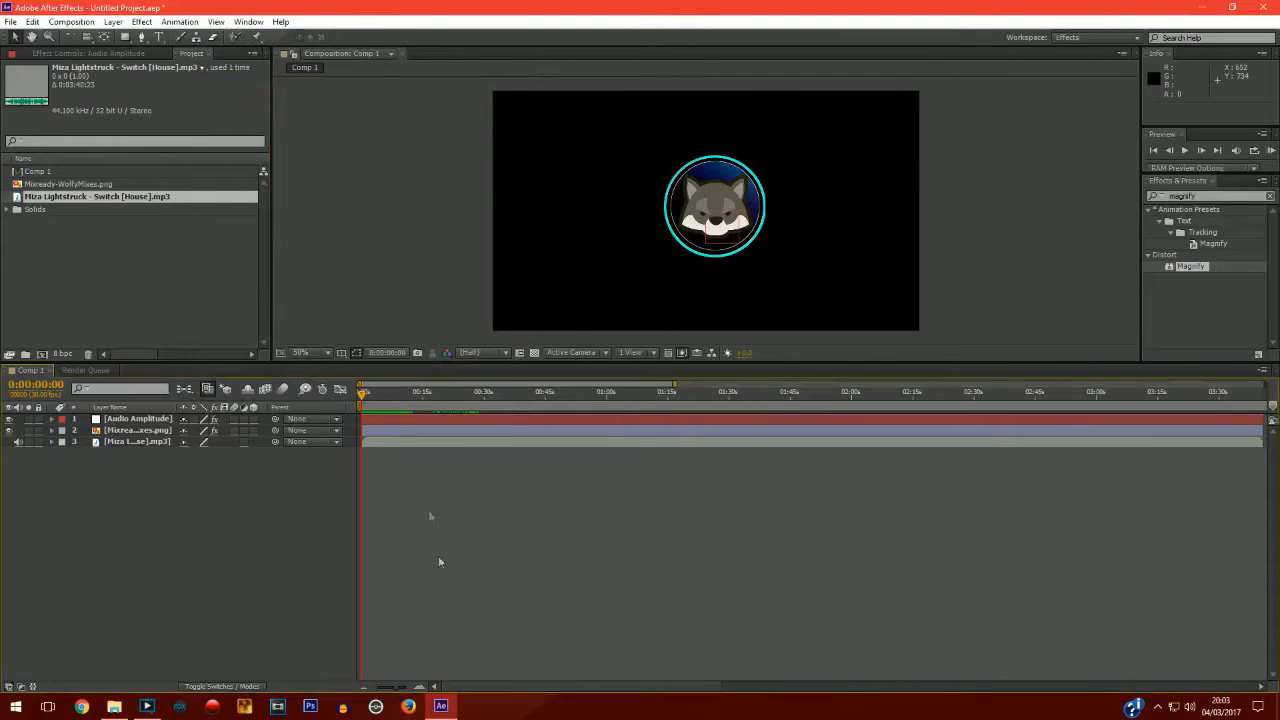
Extend the Audio Amplitude and logo layers so they run to the end of the composition.
drag(398, 689, 390, 690)
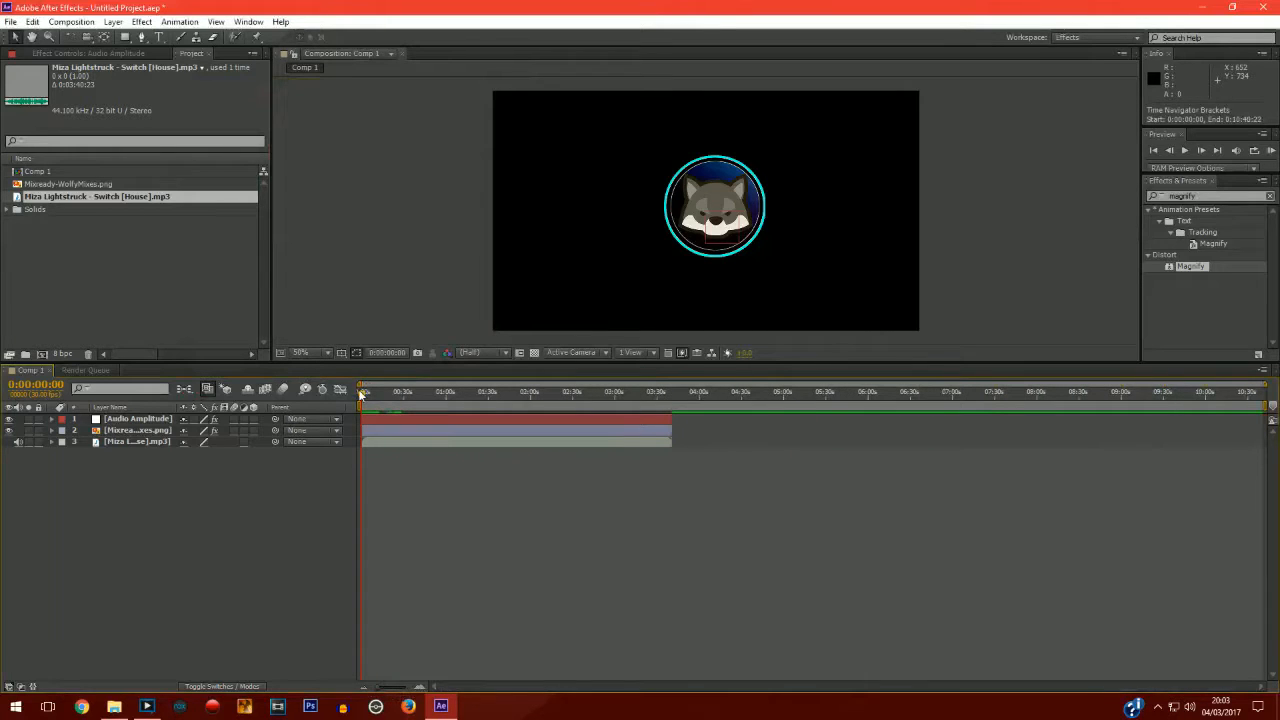
mouse_move(361, 393)
mouse_down()
mouse_move(698, 389)
mouse_move(358, 398)
mouse_up()
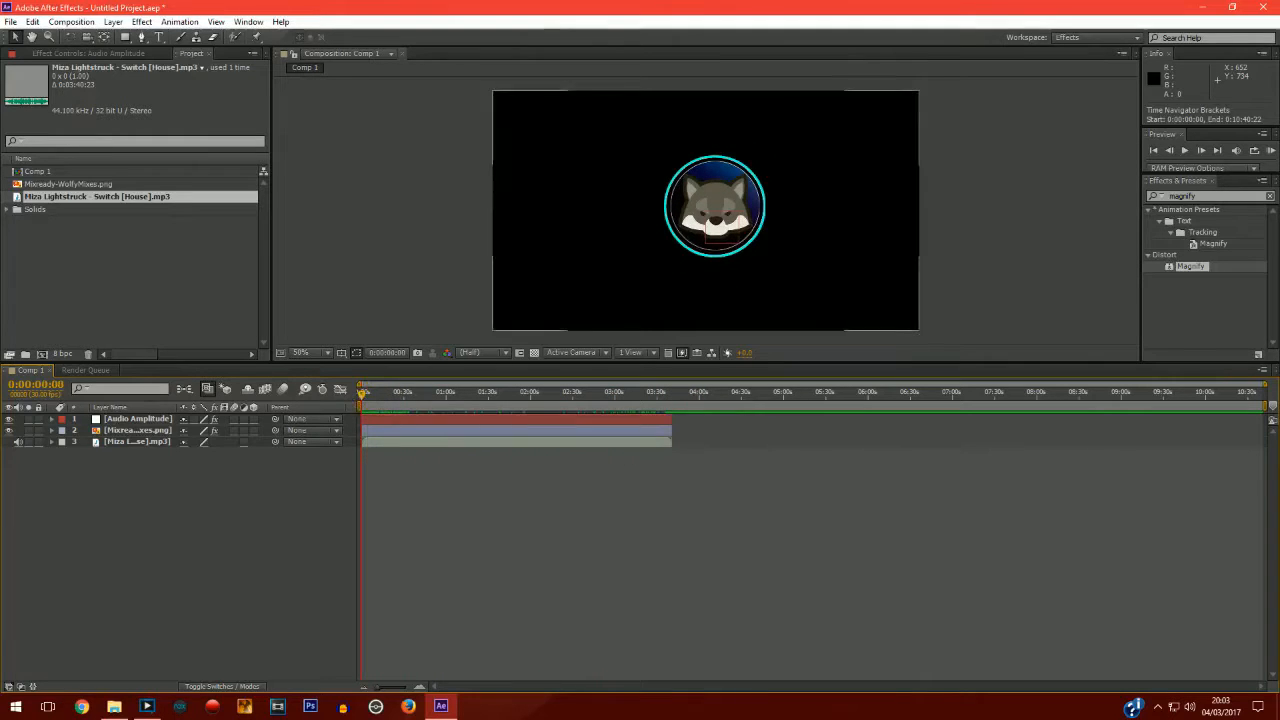
click(657, 416)
shift+click(654, 430)
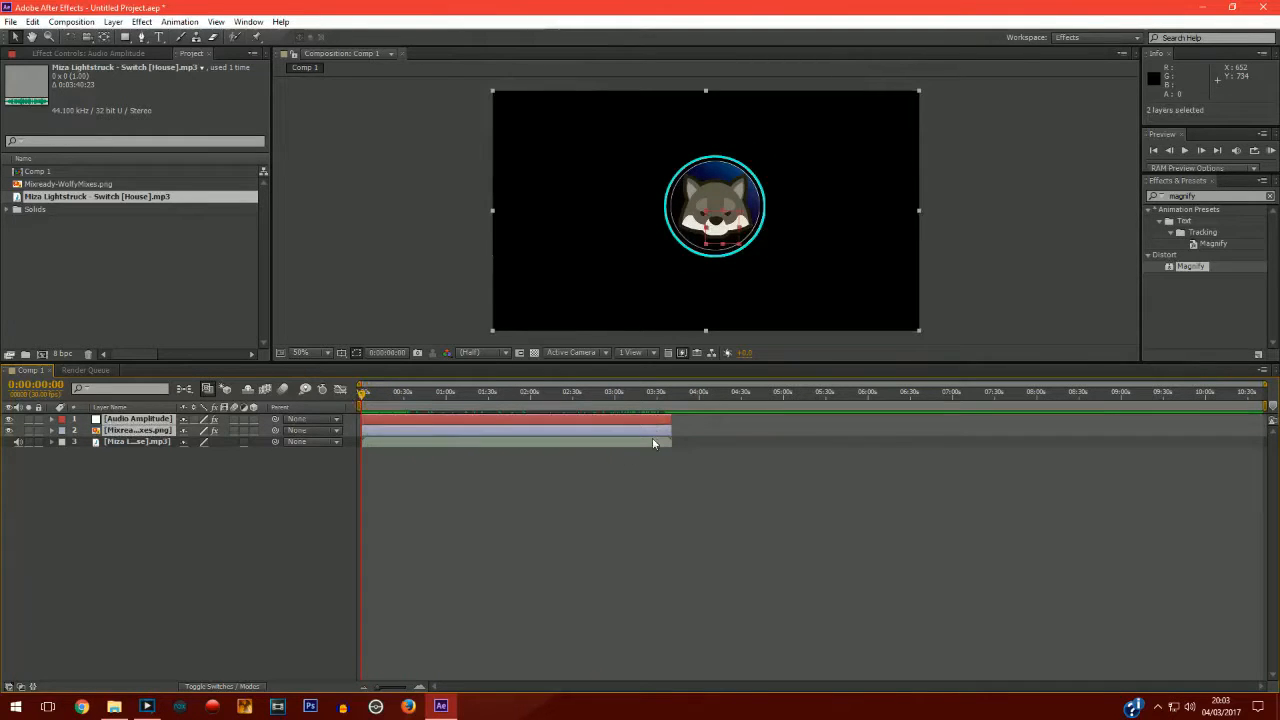
shift+click(651, 440)
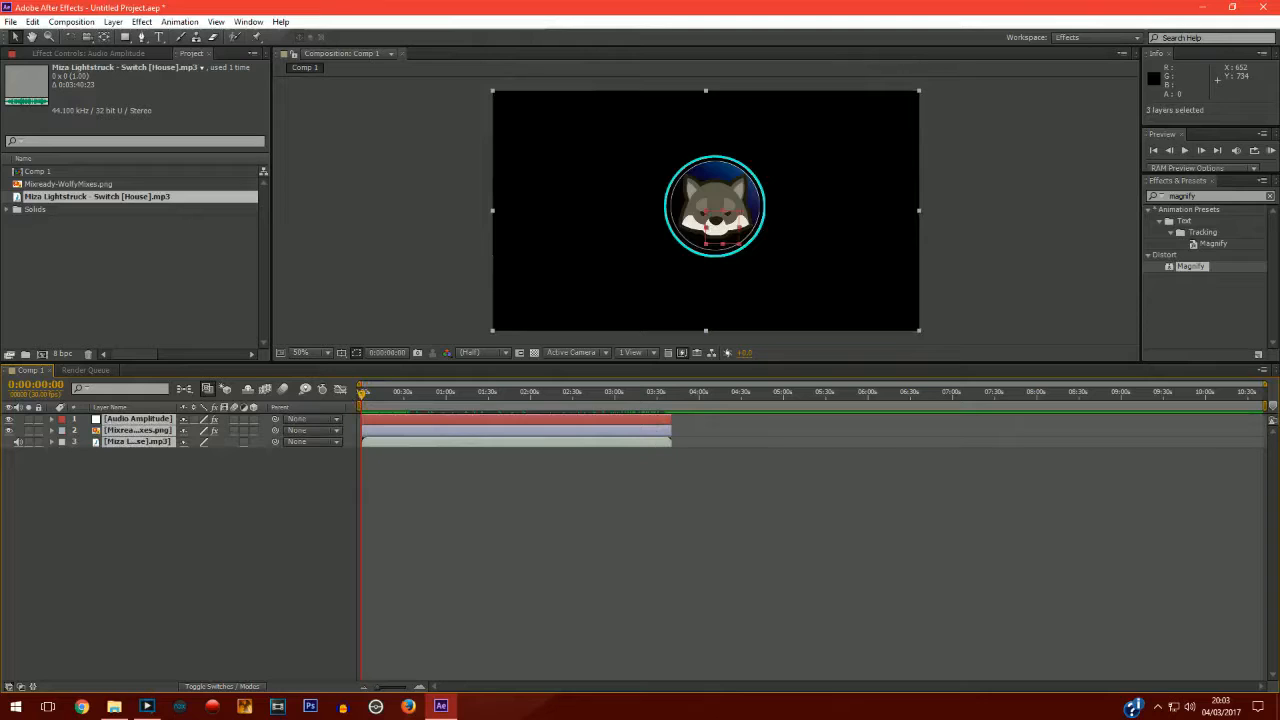
drag(670, 418, 1265, 418)
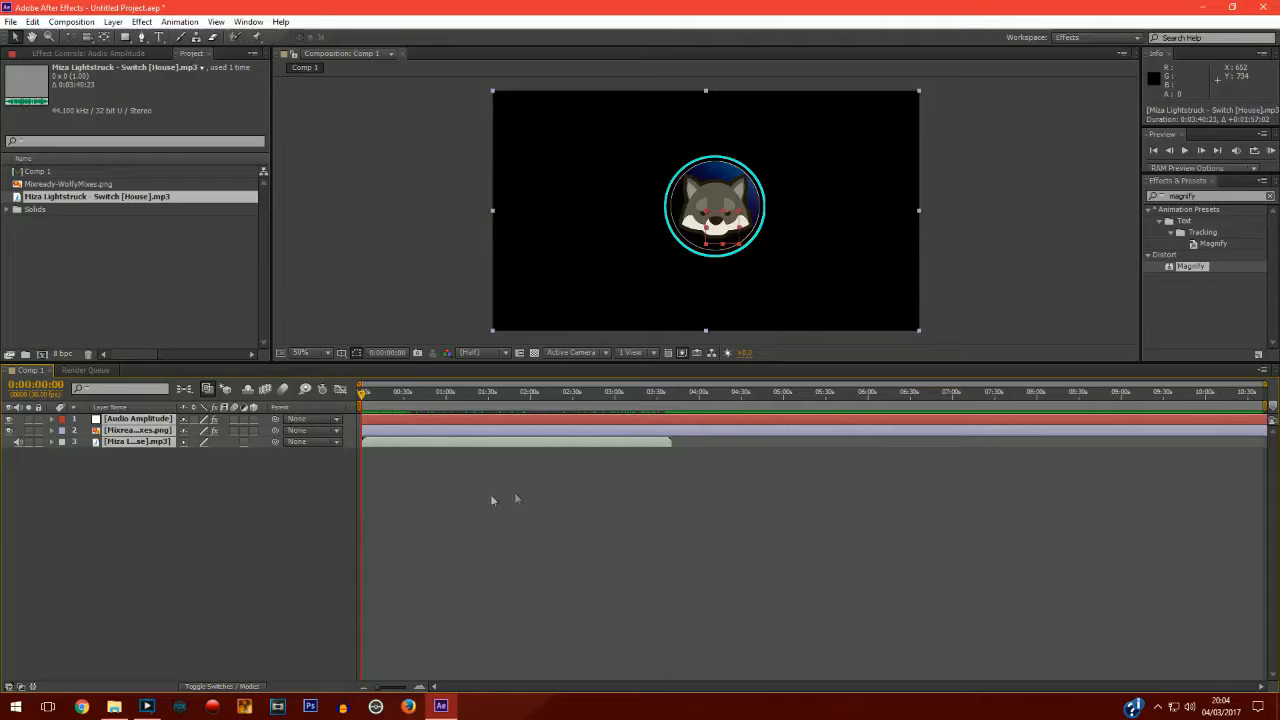
drag(366, 398, 362, 394)
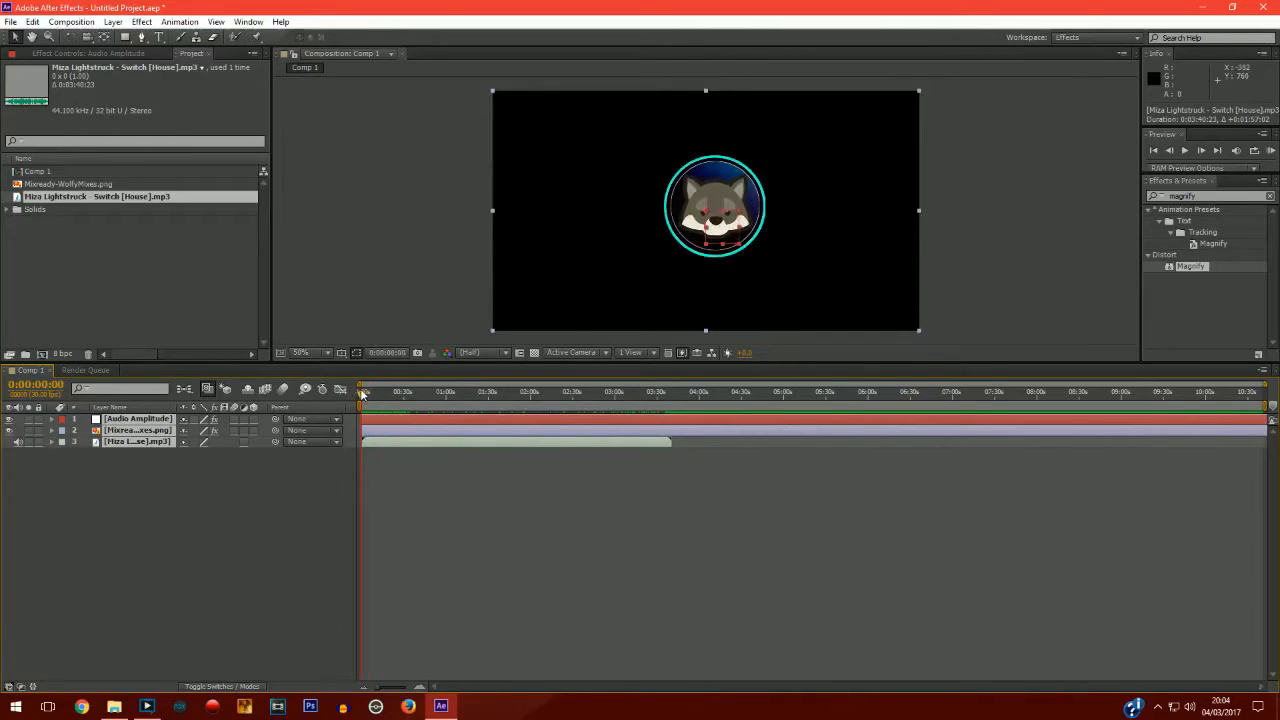